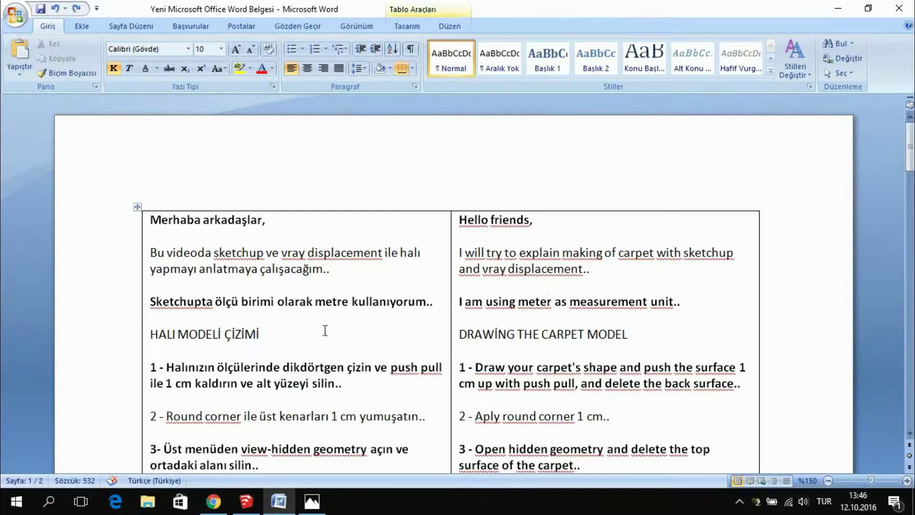
- Review the HALI MODELİ ÇİZİMİ notes in Word, then bring up the Hali_6 wooden-floor model
{"action": "left_click_drag", "start_coordinate": [176, 334], "coordinate": [333, 351]}
{"action": "scroll", "coordinate": [333, 351], "scroll_direction": "down", "scroll_amount": 1}
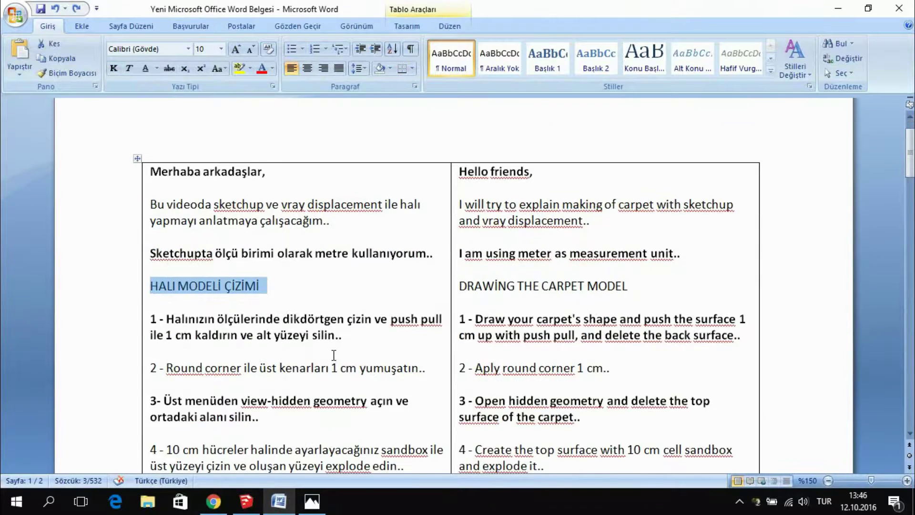
{"action": "scroll", "coordinate": [322, 374], "scroll_direction": "down", "scroll_amount": 1}
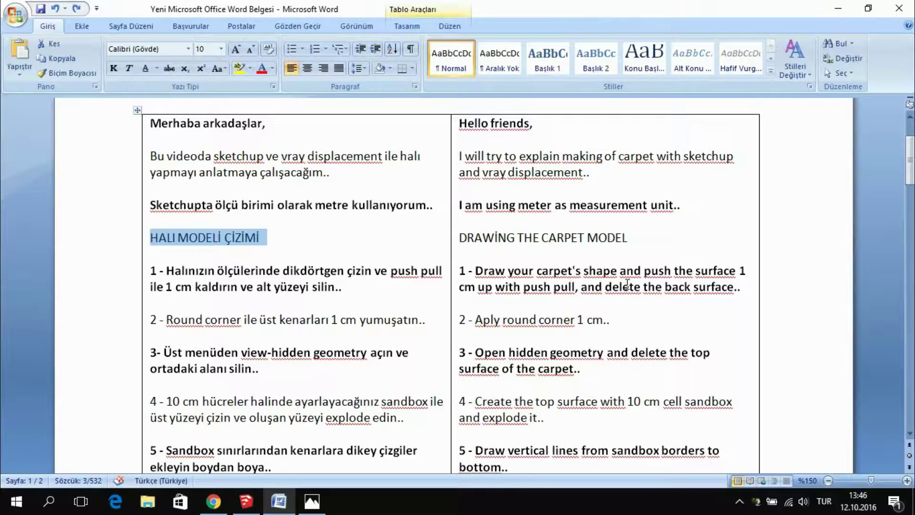
{"action": "left_click", "coordinate": [246, 501]}
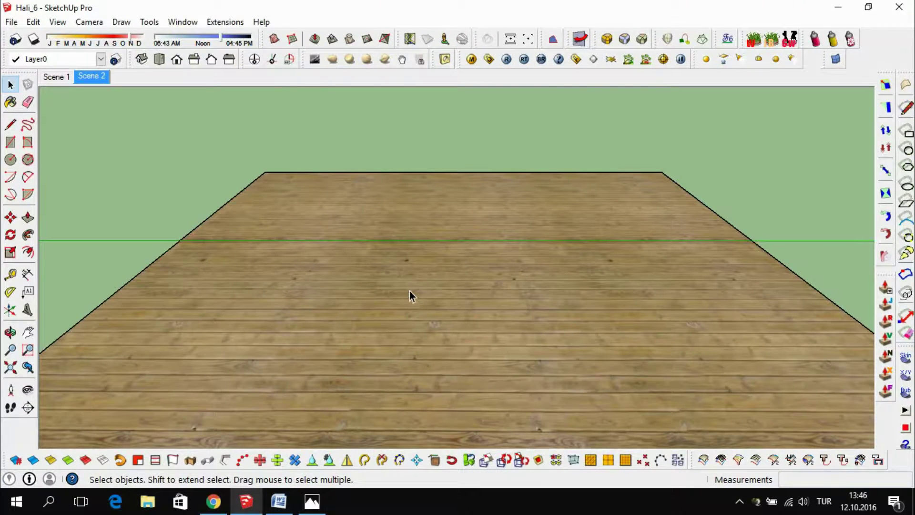
- Draw a 2,5 × 1,5 rectangle on the wooden floor
{"action": "mouse_move", "coordinate": [409, 295]}
{"action": "middle_mouse_down"}
{"action": "mouse_move", "coordinate": [429, 214]}
{"action": "mouse_move", "coordinate": [159, 235]}
{"action": "middle_mouse_up"}
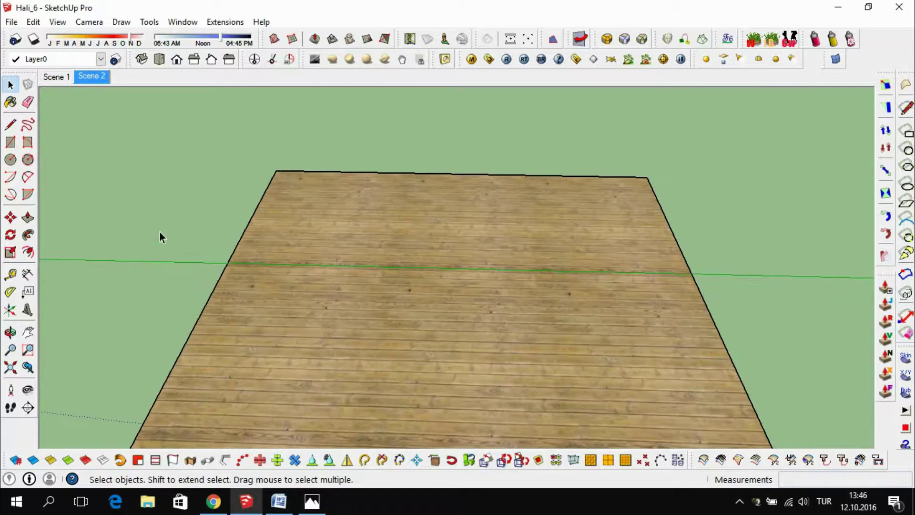
{"action": "left_click", "coordinate": [17, 150]}
{"action": "left_click", "coordinate": [281, 266]}
{"action": "type", "text": "2,5;"}
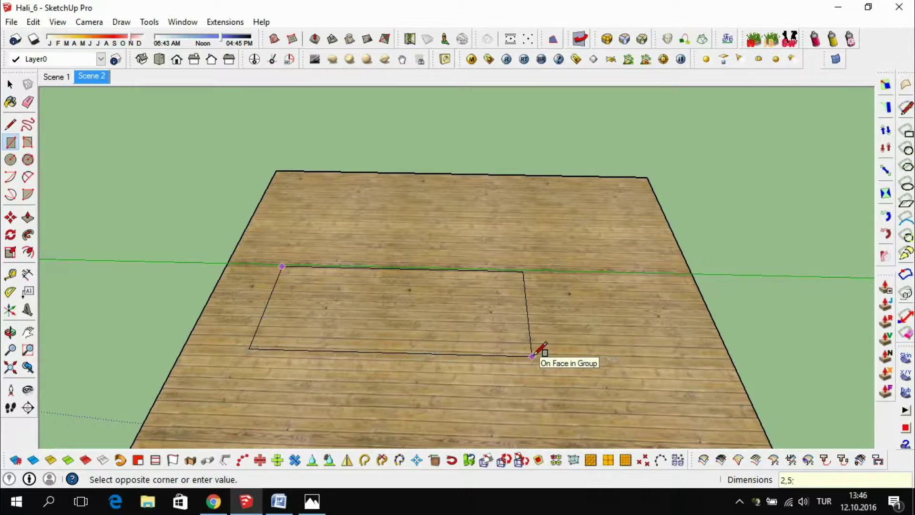
{"action": "type", "text": "1,5"}
{"action": "key", "text": "Return"}
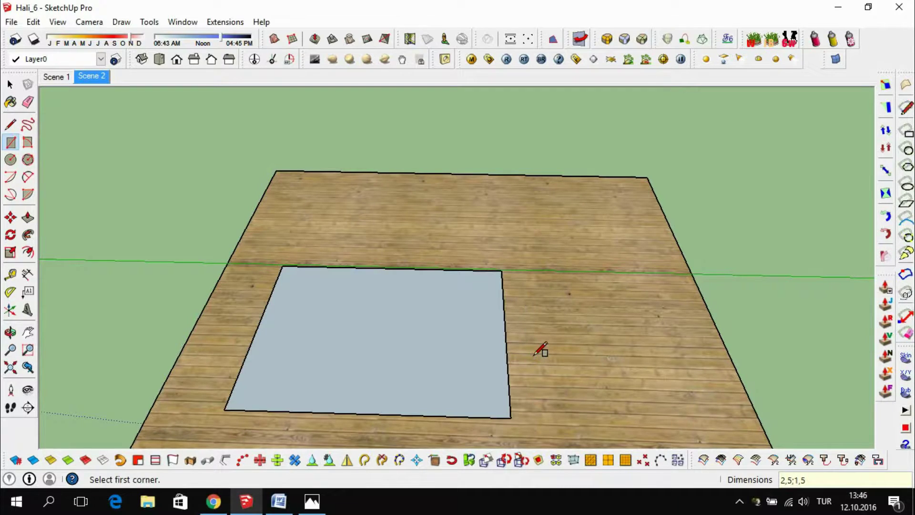
{"action": "scroll", "coordinate": [506, 238], "scroll_direction": "down", "scroll_amount": 2}
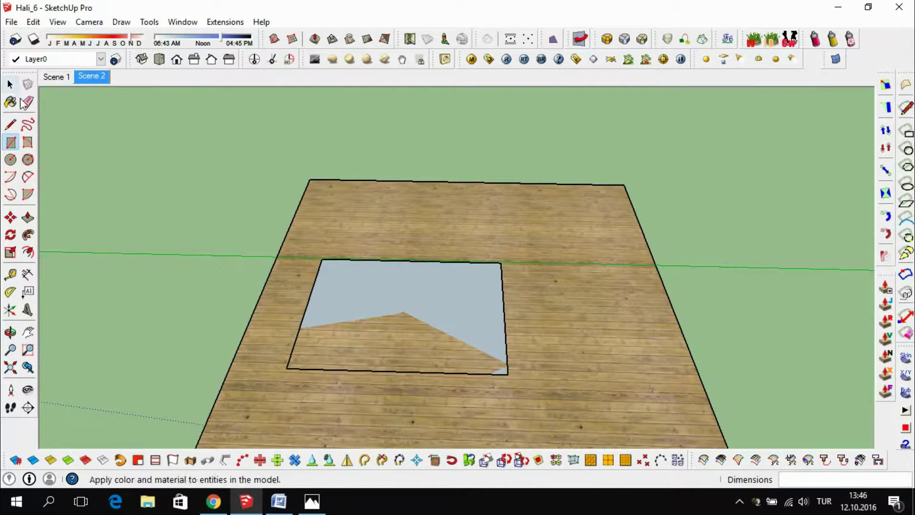
- Push/Pull the rectangle up 0,01 m into a thin carpet slab
{"action": "left_click", "coordinate": [28, 218]}
{"action": "left_click", "coordinate": [445, 307]}
{"action": "type", "text": "0,01"}
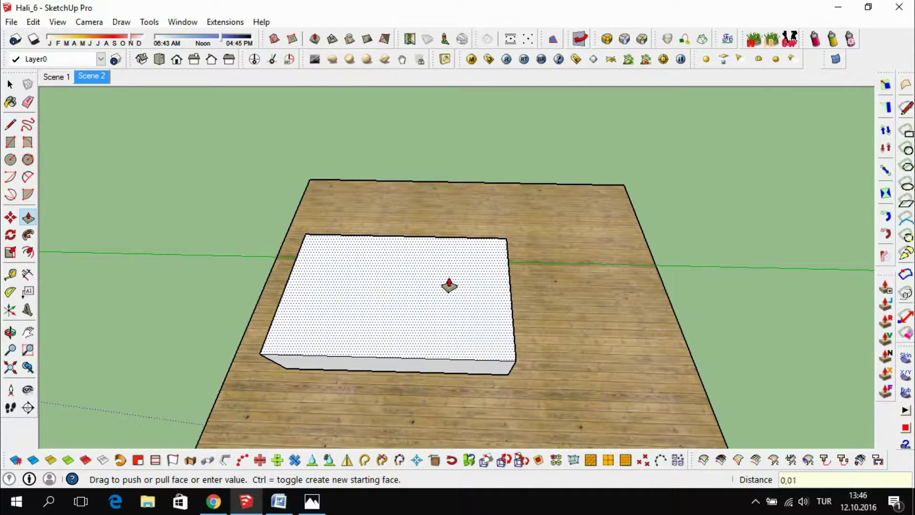
{"action": "key", "text": "Return"}
{"action": "scroll", "coordinate": [310, 356], "scroll_direction": "up", "scroll_amount": 2}
{"action": "scroll", "coordinate": [259, 320], "scroll_direction": "up", "scroll_amount": 2}
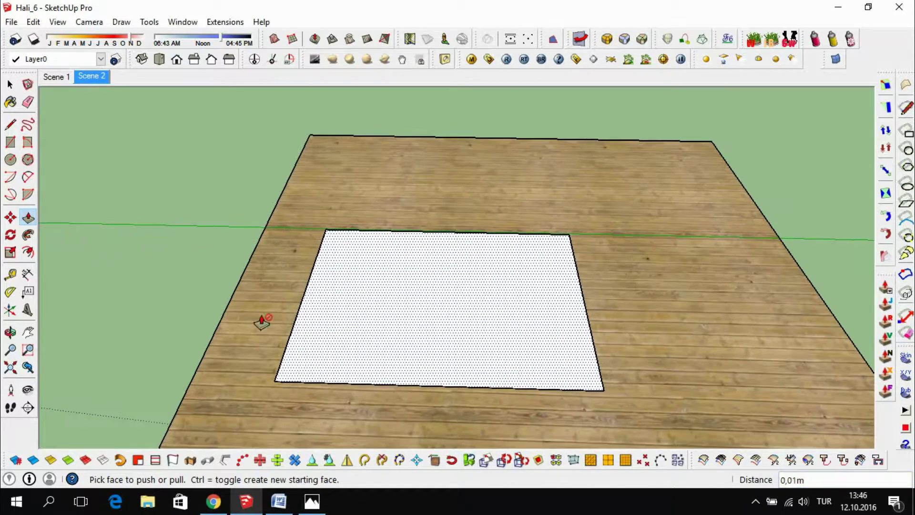
{"action": "left_click", "coordinate": [11, 84]}
{"action": "scroll", "coordinate": [307, 313], "scroll_direction": "up", "scroll_amount": 2}
{"action": "scroll", "coordinate": [381, 396], "scroll_direction": "up", "scroll_amount": 2}
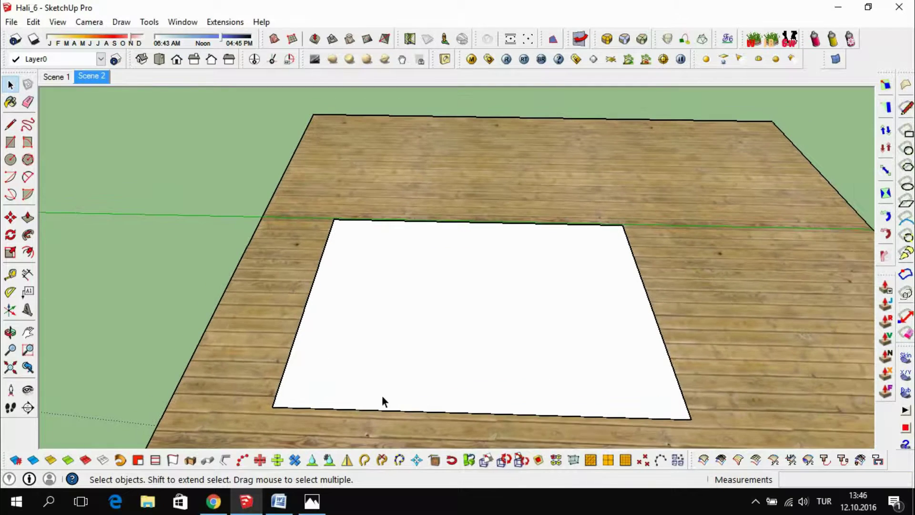
{"action": "scroll", "coordinate": [387, 364], "scroll_direction": "up", "scroll_amount": 1}
- Move the carpet slab along the green axis to a new spot on the floor
{"action": "double_click", "coordinate": [412, 347]}
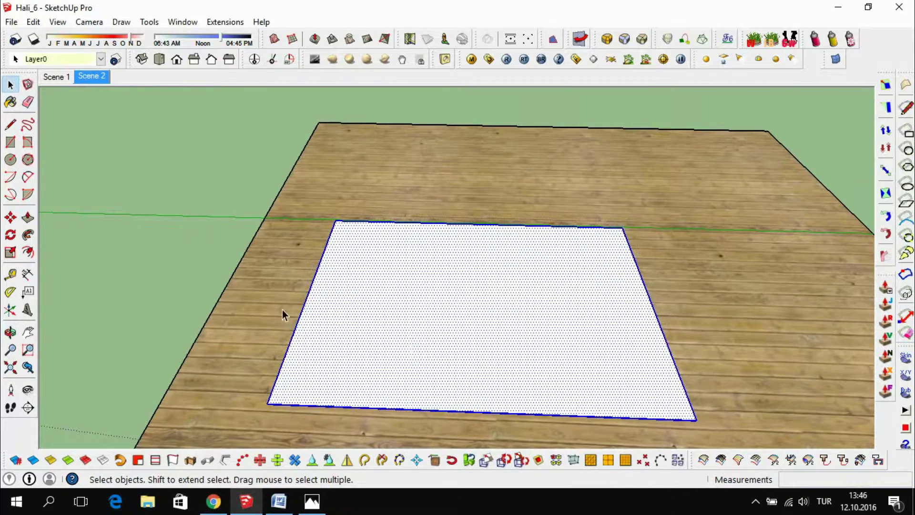
{"action": "left_click", "coordinate": [10, 217]}
{"action": "left_click", "coordinate": [388, 325]}
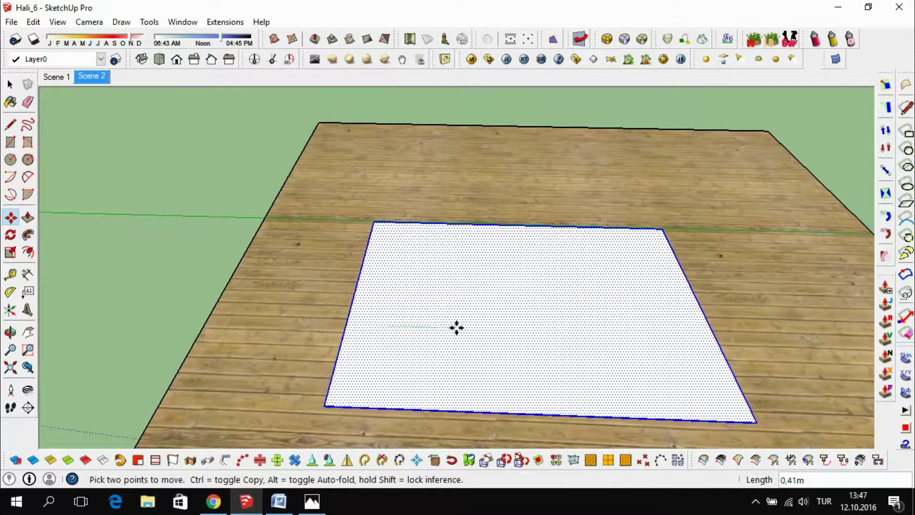
{"action": "left_click", "coordinate": [504, 330]}
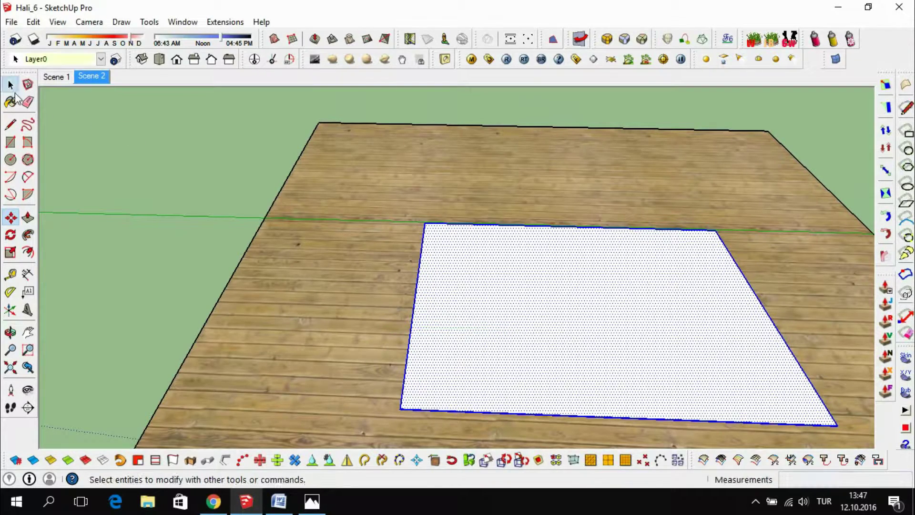
{"action": "left_click", "coordinate": [10, 84]}
- Hide the wooden floor group and turn off the grid display
{"action": "scroll", "coordinate": [293, 224], "scroll_direction": "down", "scroll_amount": 2}
{"action": "scroll", "coordinate": [422, 274], "scroll_direction": "down", "scroll_amount": 1}
{"action": "scroll", "coordinate": [504, 328], "scroll_direction": "up", "scroll_amount": 2}
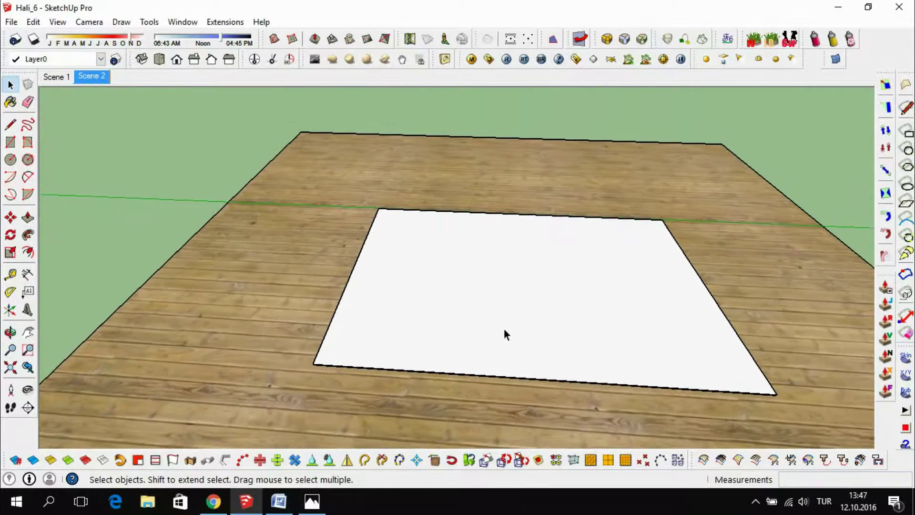
{"action": "scroll", "coordinate": [458, 358], "scroll_direction": "up", "scroll_amount": 2}
{"action": "scroll", "coordinate": [425, 367], "scroll_direction": "up", "scroll_amount": 2}
{"action": "scroll", "coordinate": [371, 376], "scroll_direction": "up", "scroll_amount": 2}
{"action": "scroll", "coordinate": [347, 398], "scroll_direction": "up", "scroll_amount": 2}
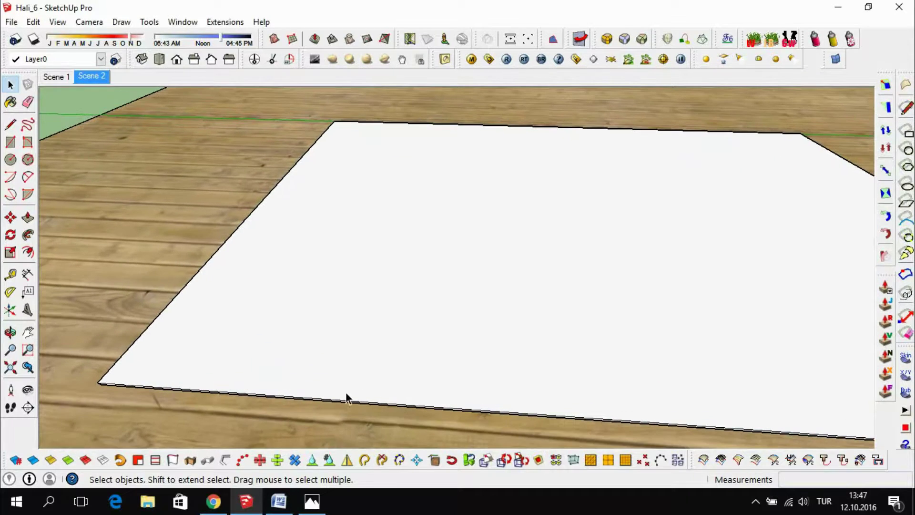
{"action": "right_click", "coordinate": [318, 421]}
{"action": "left_click", "coordinate": [353, 143]}
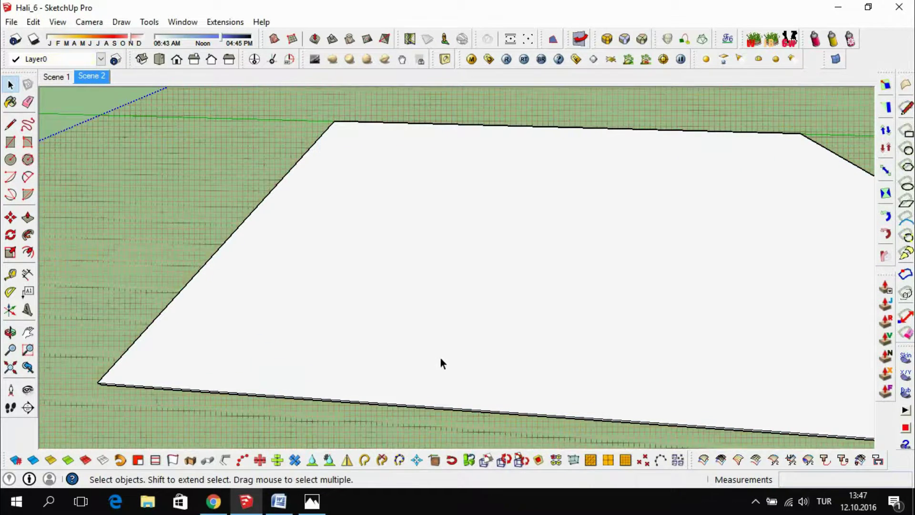
{"action": "left_click", "coordinate": [58, 22]}
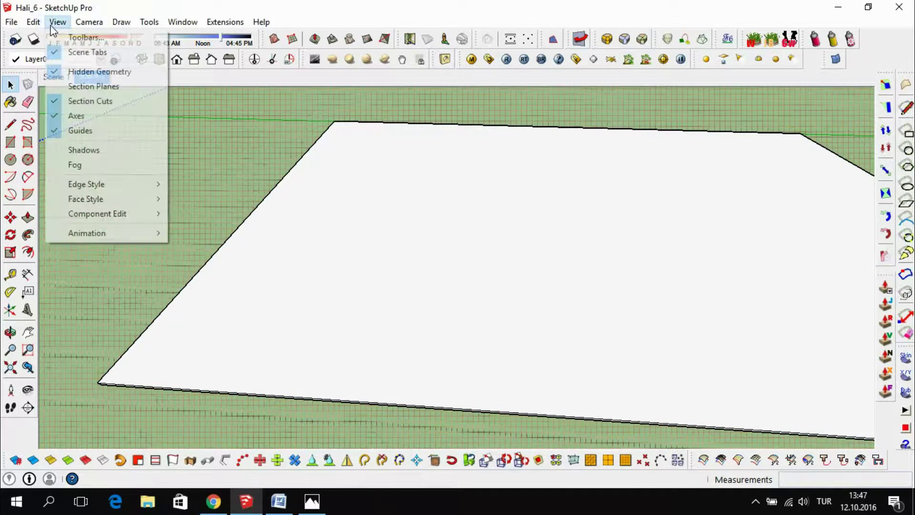
{"action": "left_click", "coordinate": [84, 81]}
- Erase the slab's bottom face, return to the Scene 2 view, and bring back the Word notes
{"action": "mouse_move", "coordinate": [179, 164]}
{"action": "middle_mouse_down"}
{"action": "mouse_move", "coordinate": [384, 357]}
{"action": "mouse_move", "coordinate": [395, 187]}
{"action": "mouse_move", "coordinate": [564, 365]}
{"action": "mouse_move", "coordinate": [507, 256]}
{"action": "mouse_move", "coordinate": [495, 334]}
{"action": "middle_mouse_up"}
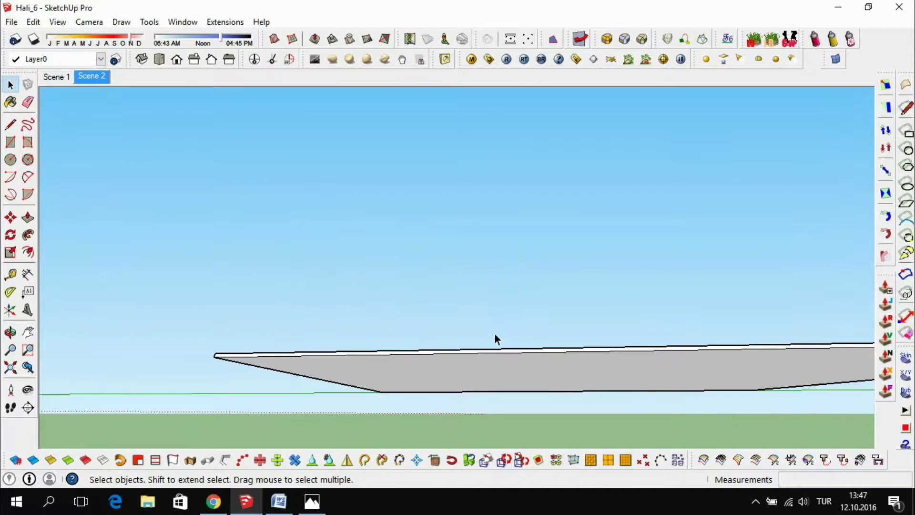
{"action": "right_click", "coordinate": [490, 373]}
{"action": "left_click", "coordinate": [522, 74]}
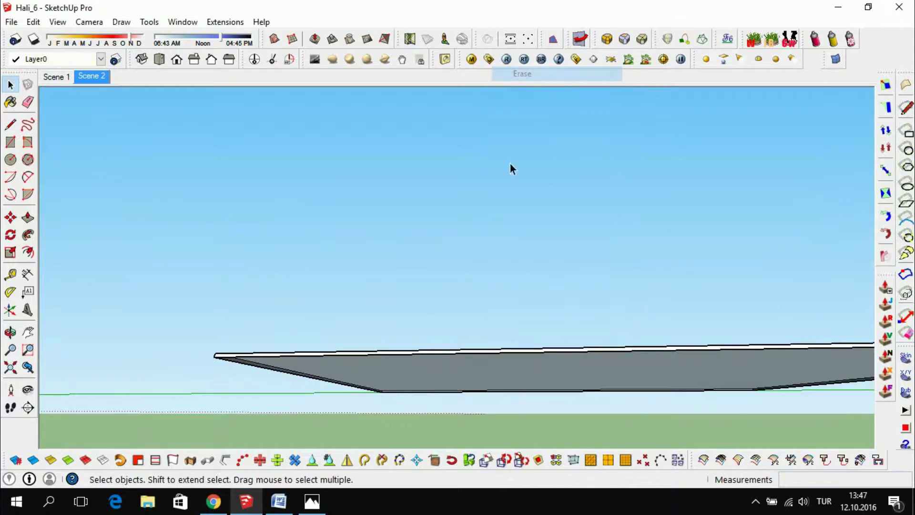
{"action": "left_click", "coordinate": [91, 76]}
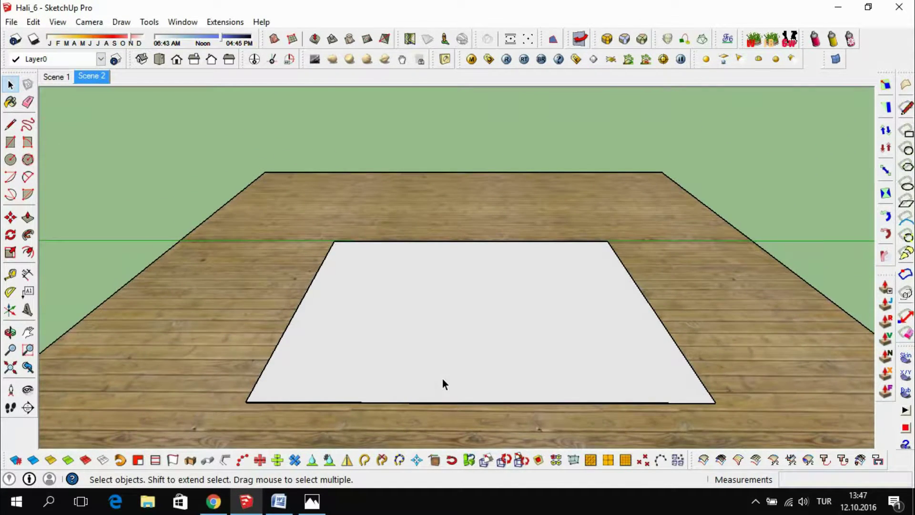
{"action": "left_click", "coordinate": [278, 501]}
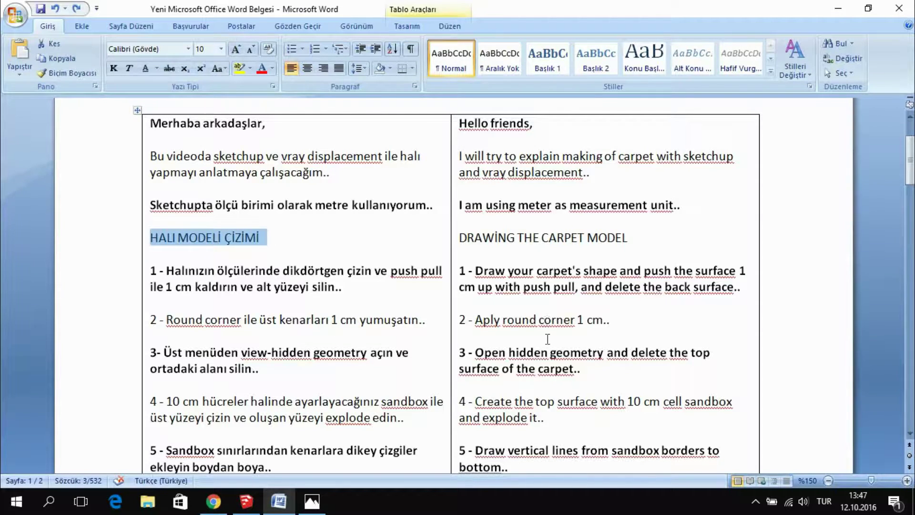
- Round Corner the slab's edges with 0,01 m offset and 2 segments, then return to Word
{"action": "left_click", "coordinate": [246, 500]}
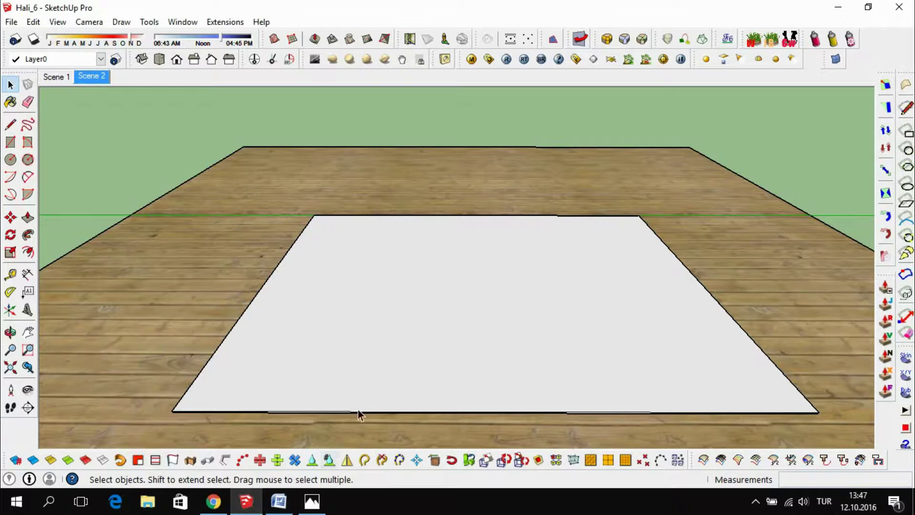
{"action": "double_click", "coordinate": [450, 354]}
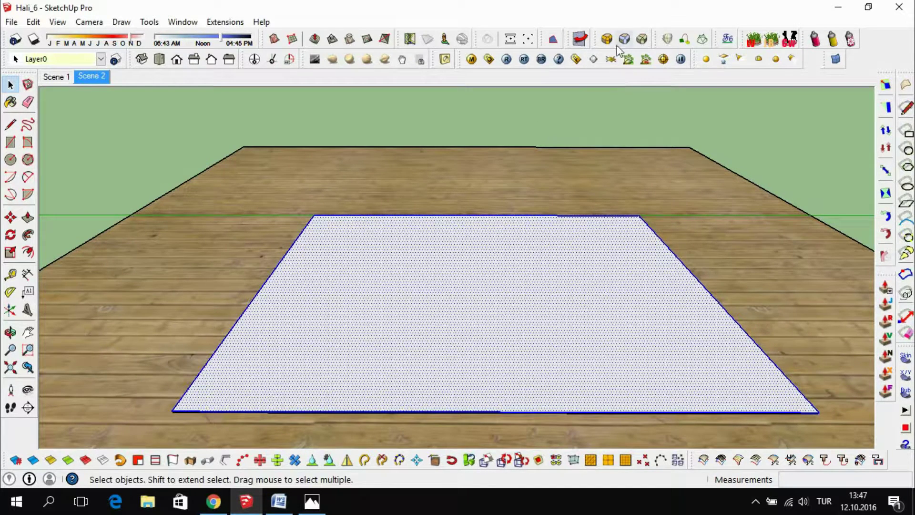
{"action": "left_click", "coordinate": [606, 38]}
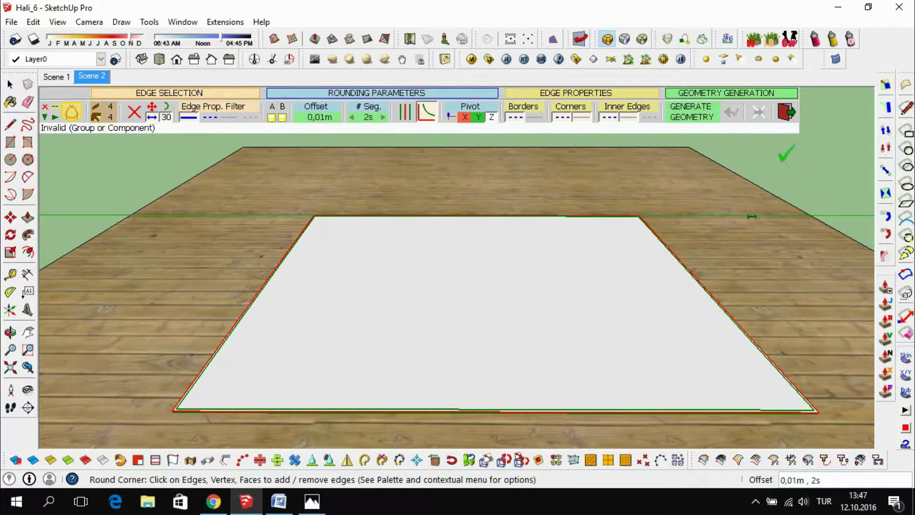
{"action": "left_click", "coordinate": [774, 153]}
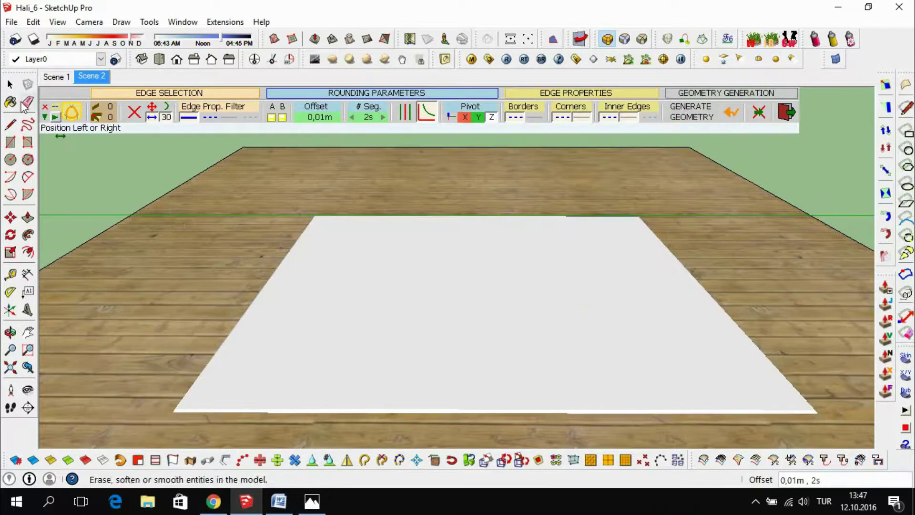
{"action": "left_click", "coordinate": [10, 85]}
{"action": "scroll", "coordinate": [316, 417], "scroll_direction": "up", "scroll_amount": 2}
{"action": "scroll", "coordinate": [315, 414], "scroll_direction": "up", "scroll_amount": 1}
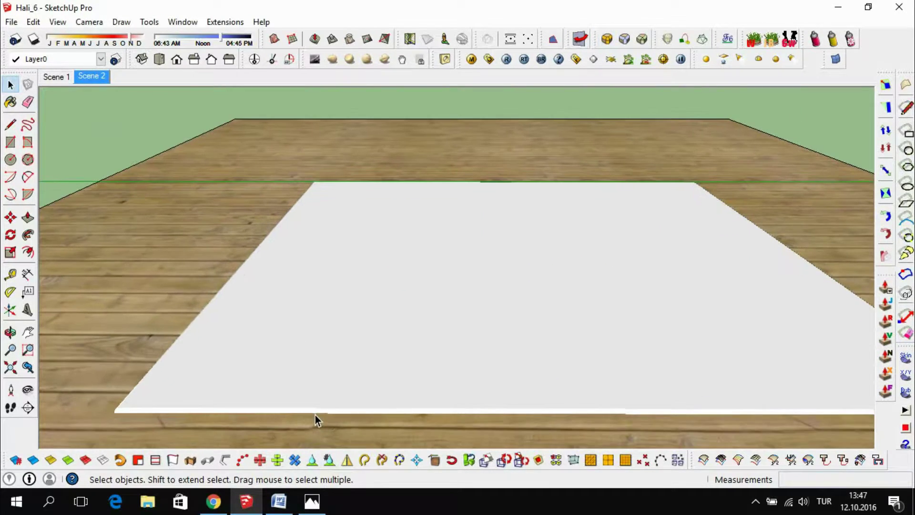
{"action": "middle_click_drag", "start_coordinate": [315, 415], "coordinate": [318, 431]}
{"action": "scroll", "coordinate": [318, 430], "scroll_direction": "up", "scroll_amount": 2}
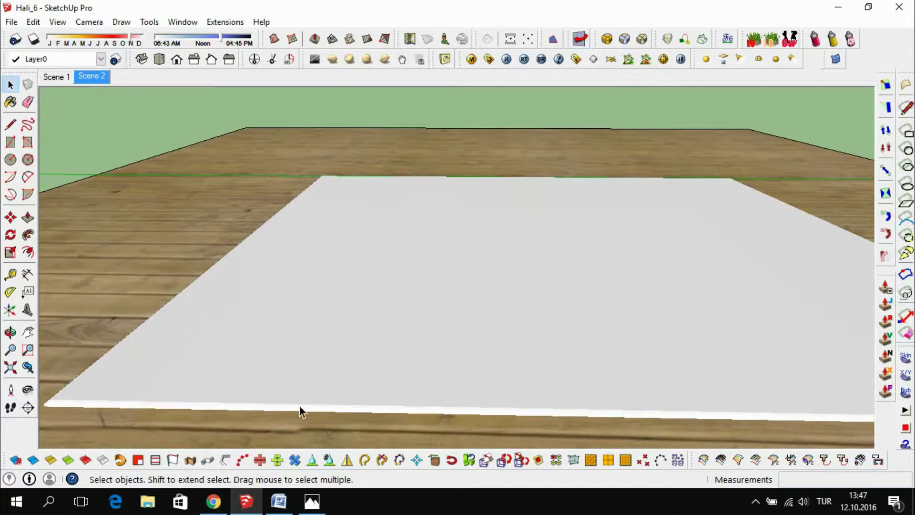
{"action": "left_click", "coordinate": [278, 501]}
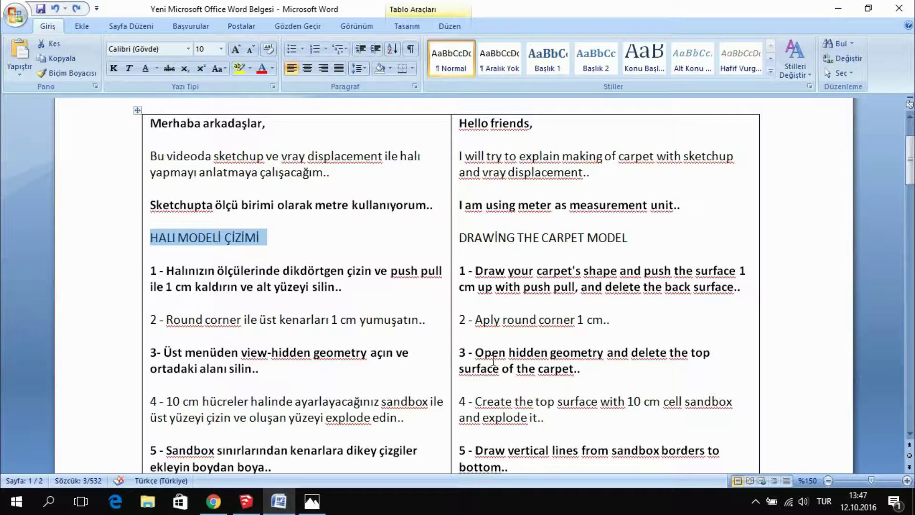
- Turn on Hidden Geometry display in the SketchUp model
{"action": "left_click", "coordinate": [246, 501]}
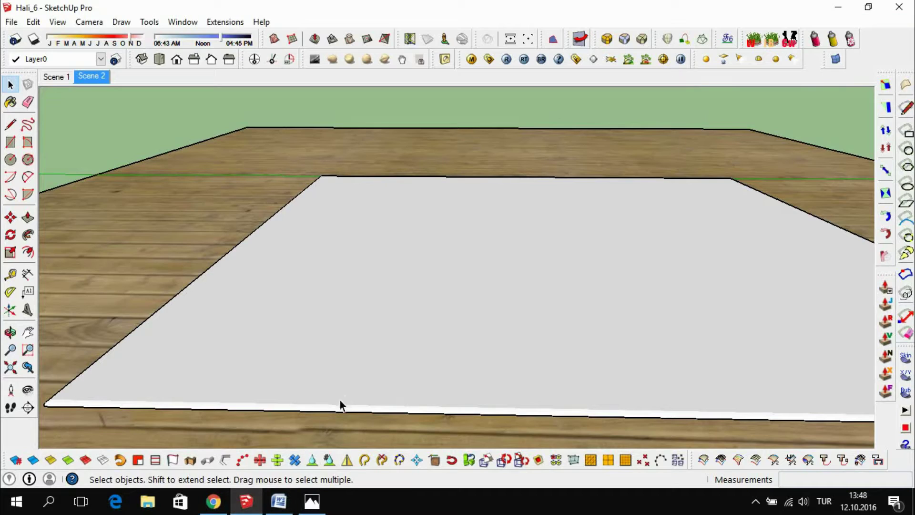
{"action": "left_click", "coordinate": [60, 23]}
{"action": "left_click", "coordinate": [84, 71]}
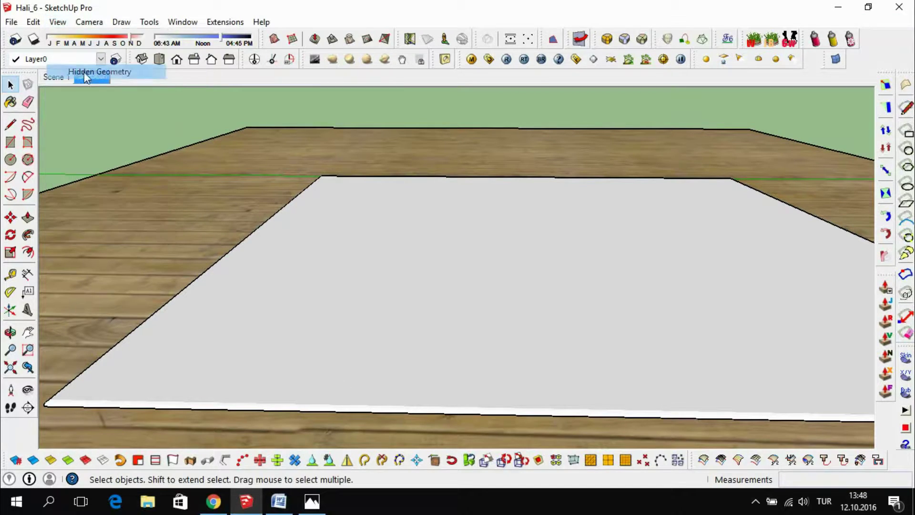
- Erase the carpet's top face, leaving its outline, and return to the Word instructions
{"action": "left_click", "coordinate": [406, 290]}
{"action": "right_click", "coordinate": [419, 278]}
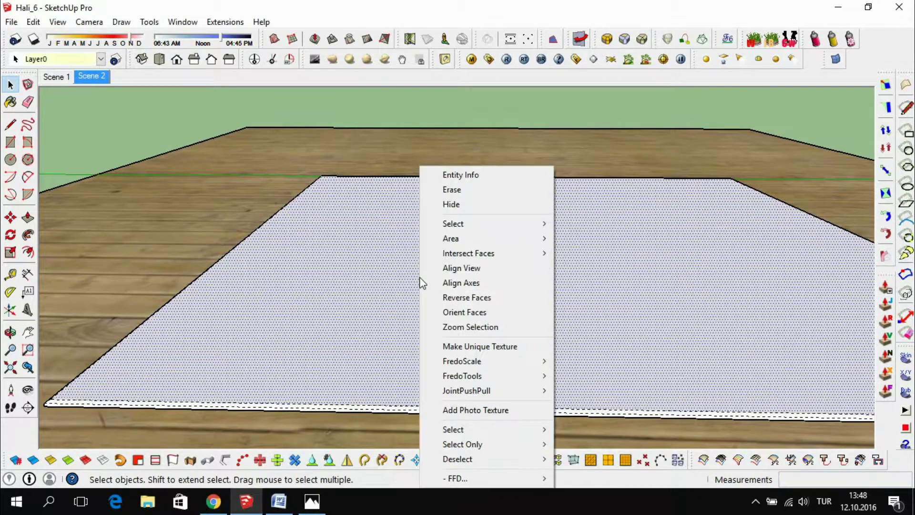
{"action": "left_click", "coordinate": [452, 205]}
{"action": "mouse_move", "coordinate": [268, 248]}
{"action": "middle_mouse_down"}
{"action": "mouse_move", "coordinate": [313, 247]}
{"action": "mouse_move", "coordinate": [320, 260]}
{"action": "mouse_move", "coordinate": [268, 313]}
{"action": "middle_mouse_up"}
{"action": "scroll", "coordinate": [139, 347], "scroll_direction": "up", "scroll_amount": 1}
{"action": "scroll", "coordinate": [138, 347], "scroll_direction": "up", "scroll_amount": 2}
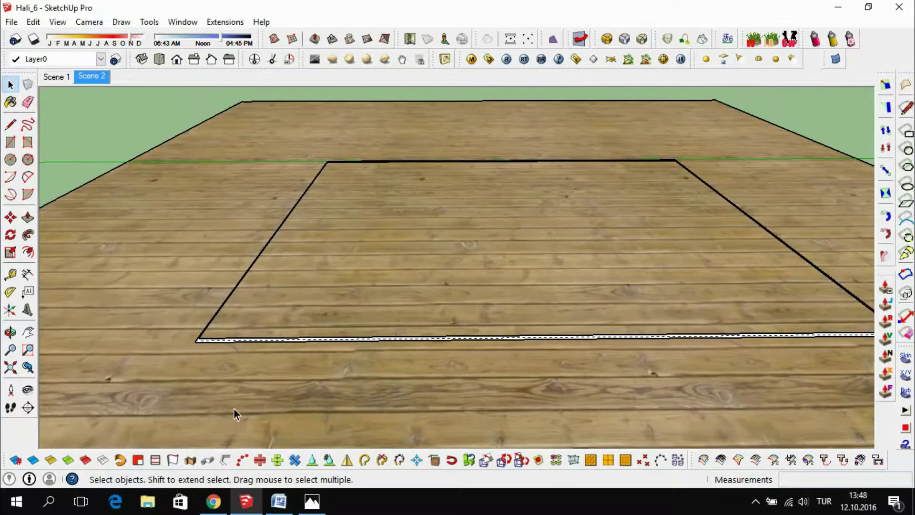
{"action": "left_click", "coordinate": [277, 500]}
{"action": "scroll", "coordinate": [259, 372], "scroll_direction": "down", "scroll_amount": 2}
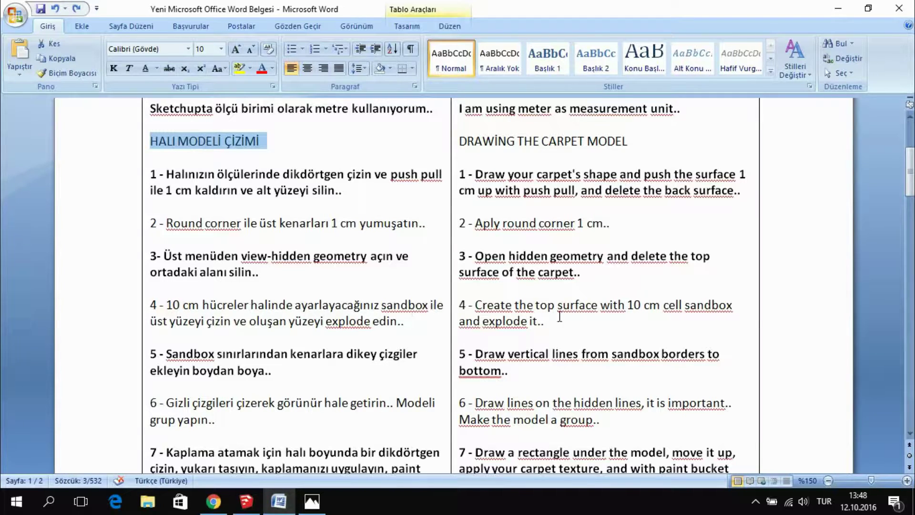
- Start a Sandbox From Scratch grid with 0,10 m spacing
{"action": "left_click", "coordinate": [255, 503]}
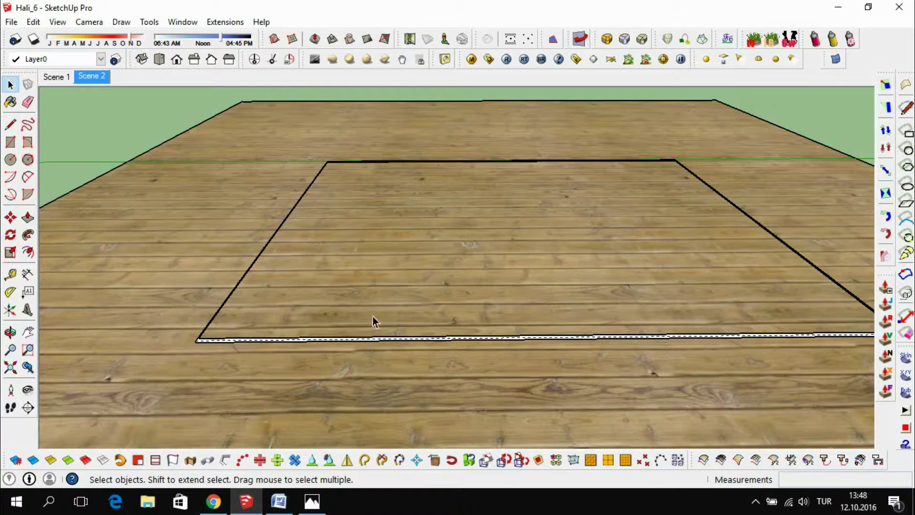
{"action": "left_click", "coordinate": [293, 41]}
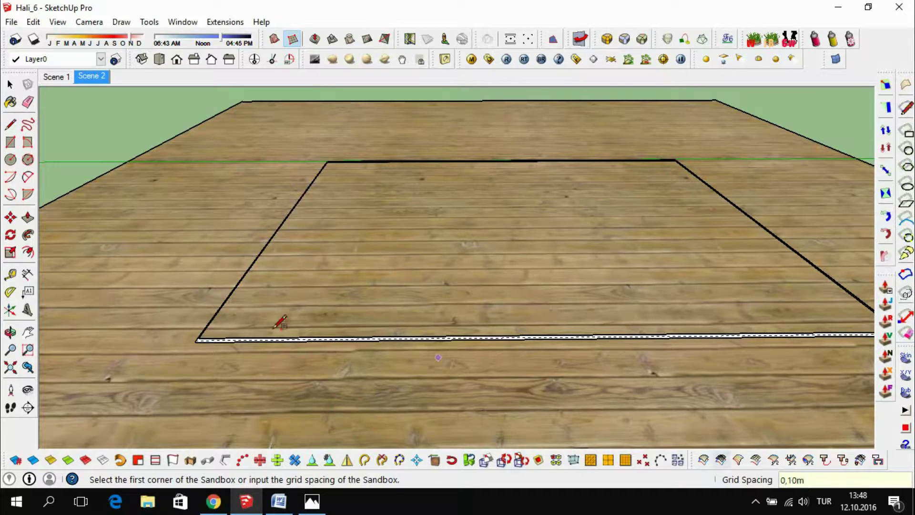
{"action": "scroll", "coordinate": [213, 330], "scroll_direction": "up", "scroll_amount": 2}
{"action": "scroll", "coordinate": [210, 331], "scroll_direction": "up", "scroll_amount": 2}
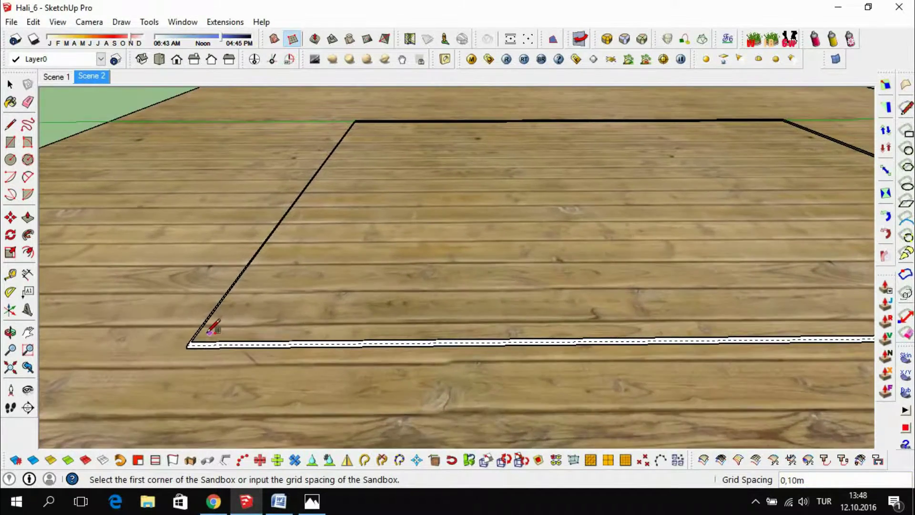
{"action": "scroll", "coordinate": [208, 333], "scroll_direction": "up", "scroll_amount": 1}
{"action": "scroll", "coordinate": [206, 333], "scroll_direction": "up", "scroll_amount": 2}
{"action": "scroll", "coordinate": [202, 336], "scroll_direction": "up", "scroll_amount": 2}
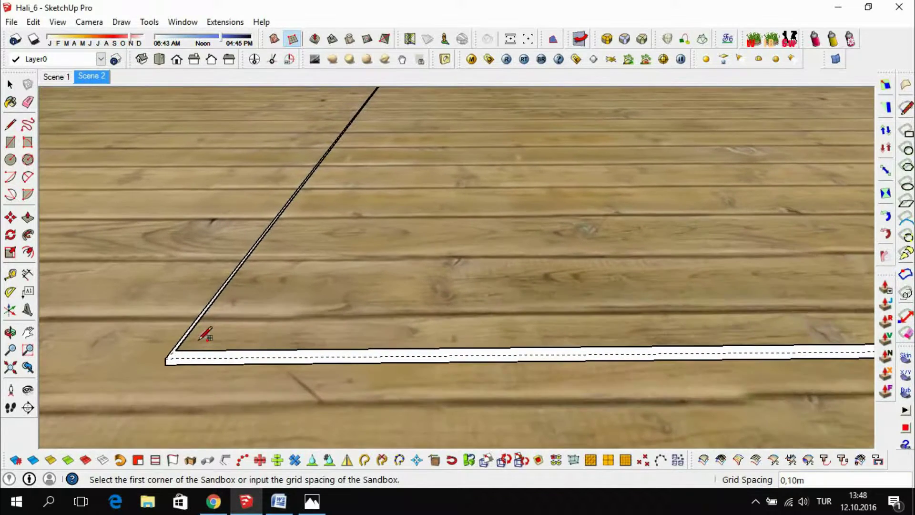
- Place the sandbox grid's three corners over the carpet outline and finish it
{"action": "left_click", "coordinate": [176, 350]}
{"action": "scroll", "coordinate": [149, 374], "scroll_direction": "down", "scroll_amount": 2}
{"action": "scroll", "coordinate": [147, 381], "scroll_direction": "down", "scroll_amount": 2}
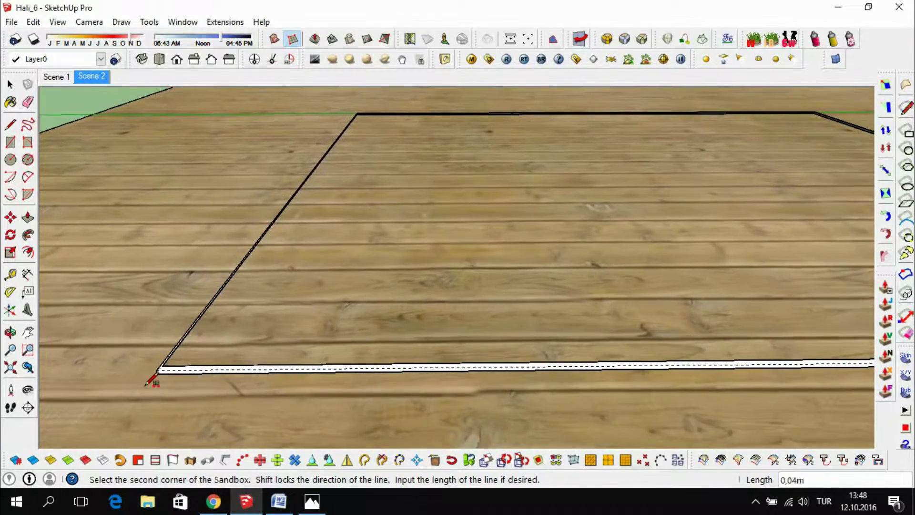
{"action": "scroll", "coordinate": [146, 384], "scroll_direction": "down", "scroll_amount": 2}
{"action": "scroll", "coordinate": [148, 381], "scroll_direction": "down", "scroll_amount": 2}
{"action": "scroll", "coordinate": [147, 382], "scroll_direction": "down", "scroll_amount": 1}
{"action": "scroll", "coordinate": [148, 380], "scroll_direction": "down", "scroll_amount": 1}
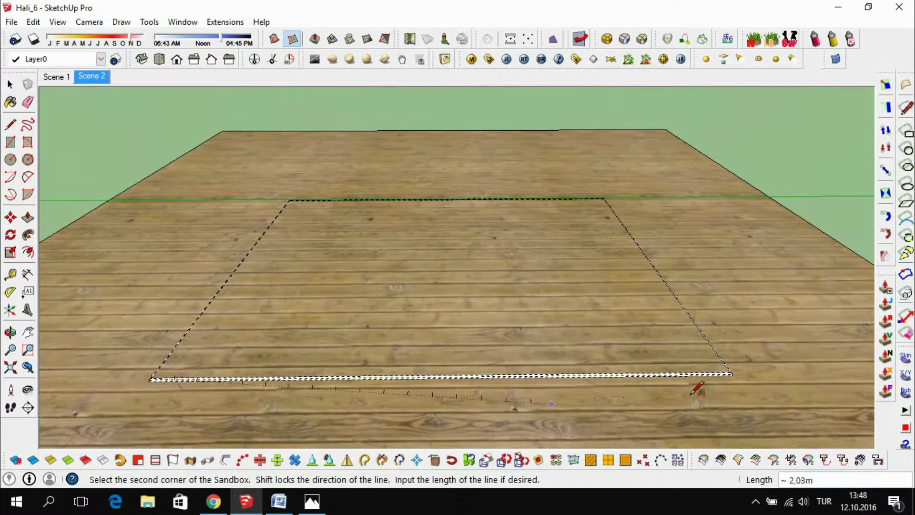
{"action": "scroll", "coordinate": [729, 364], "scroll_direction": "up", "scroll_amount": 1}
{"action": "scroll", "coordinate": [748, 347], "scroll_direction": "up", "scroll_amount": 2}
{"action": "scroll", "coordinate": [751, 350], "scroll_direction": "up", "scroll_amount": 2}
{"action": "scroll", "coordinate": [736, 359], "scroll_direction": "up", "scroll_amount": 2}
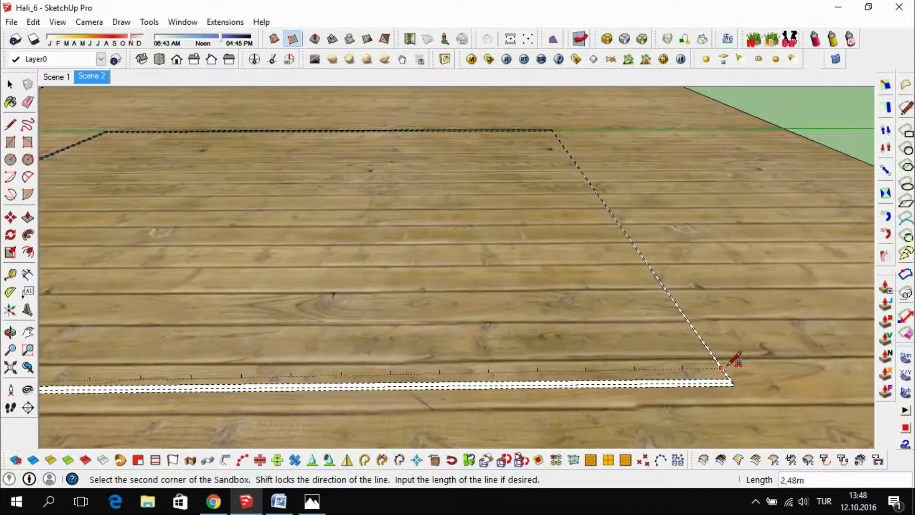
{"action": "scroll", "coordinate": [736, 363], "scroll_direction": "up", "scroll_amount": 2}
{"action": "scroll", "coordinate": [739, 372], "scroll_direction": "up", "scroll_amount": 2}
{"action": "left_click", "coordinate": [730, 384]}
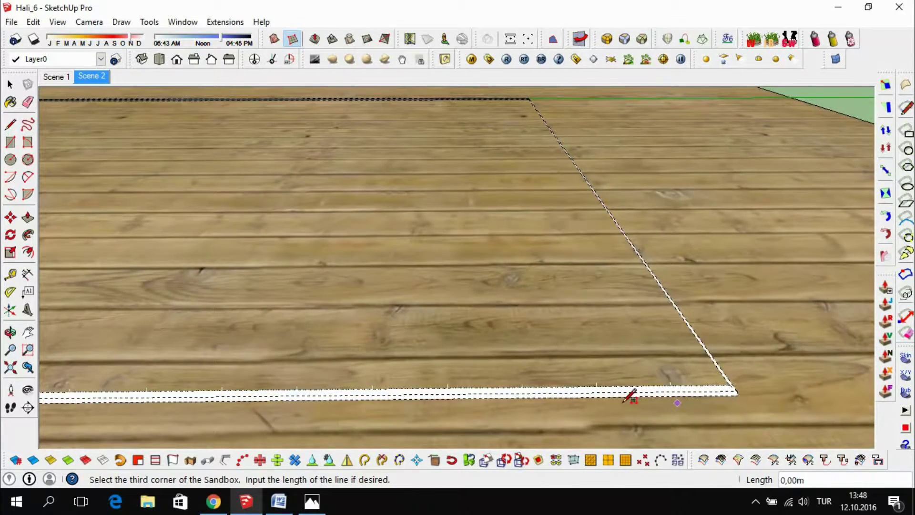
{"action": "middle_click_drag", "start_coordinate": [575, 364], "coordinate": [364, 370]}
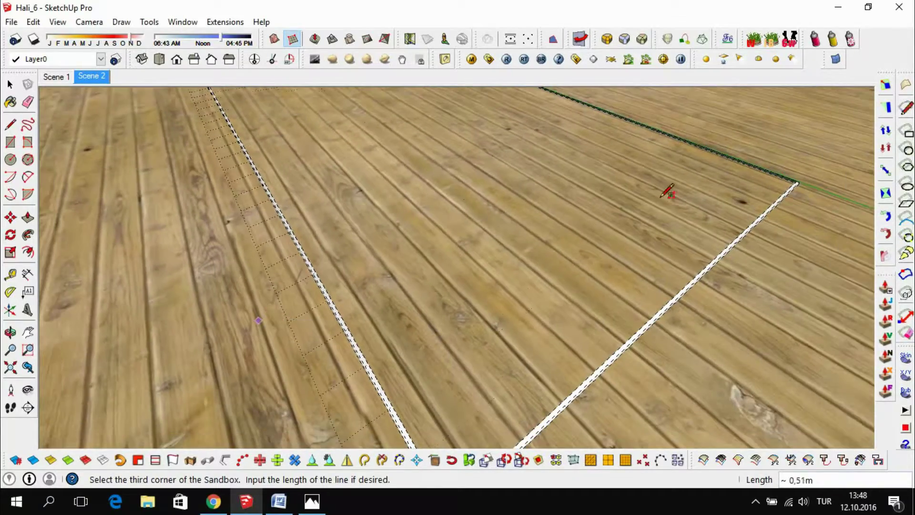
{"action": "scroll", "coordinate": [810, 143], "scroll_direction": "up", "scroll_amount": 2}
{"action": "scroll", "coordinate": [817, 149], "scroll_direction": "up", "scroll_amount": 2}
{"action": "scroll", "coordinate": [817, 157], "scroll_direction": "up", "scroll_amount": 2}
{"action": "scroll", "coordinate": [810, 201], "scroll_direction": "up", "scroll_amount": 2}
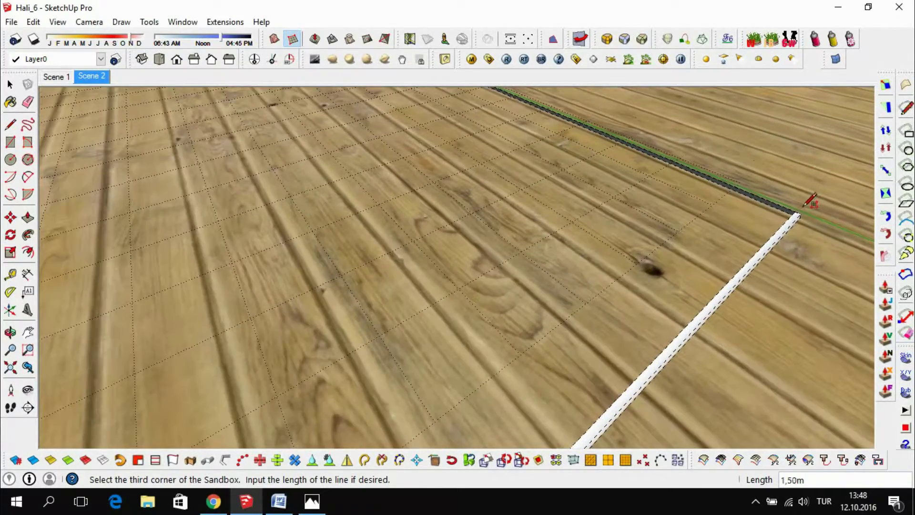
{"action": "left_click", "coordinate": [801, 209]}
{"action": "key", "text": "space"}
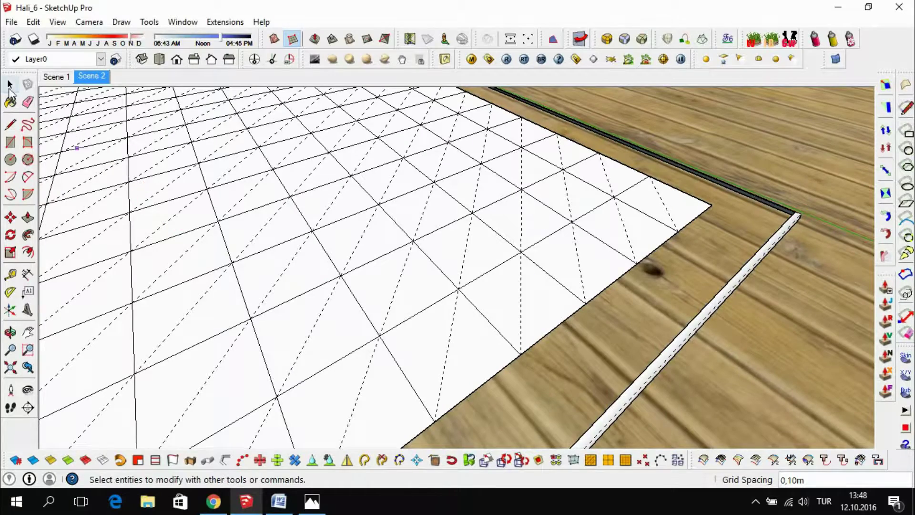
- Begin scaling the sandbox grid down toward the carpet outline
{"action": "scroll", "coordinate": [705, 229], "scroll_direction": "down", "scroll_amount": 1}
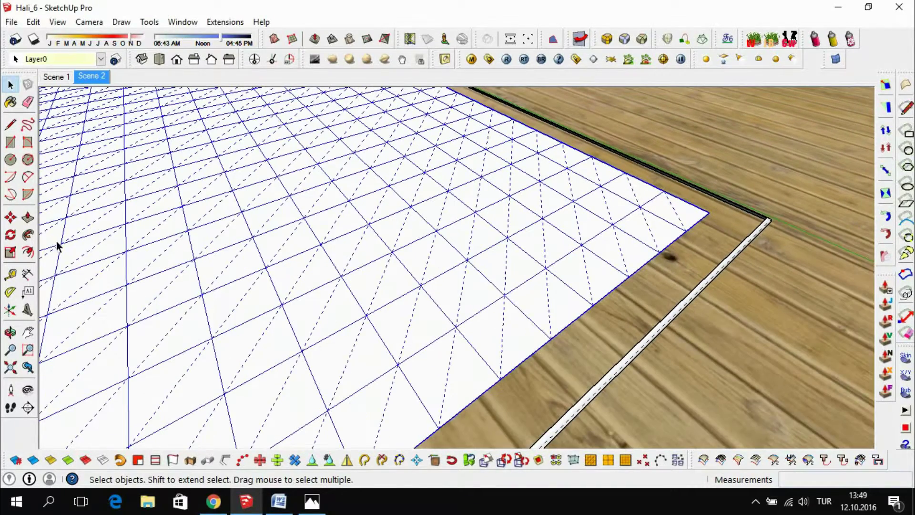
{"action": "left_click", "coordinate": [10, 252]}
{"action": "mouse_move", "coordinate": [745, 185]}
{"action": "left_mouse_down"}
{"action": "mouse_move", "coordinate": [495, 393]}
{"action": "mouse_move", "coordinate": [627, 400]}
{"action": "left_mouse_up"}
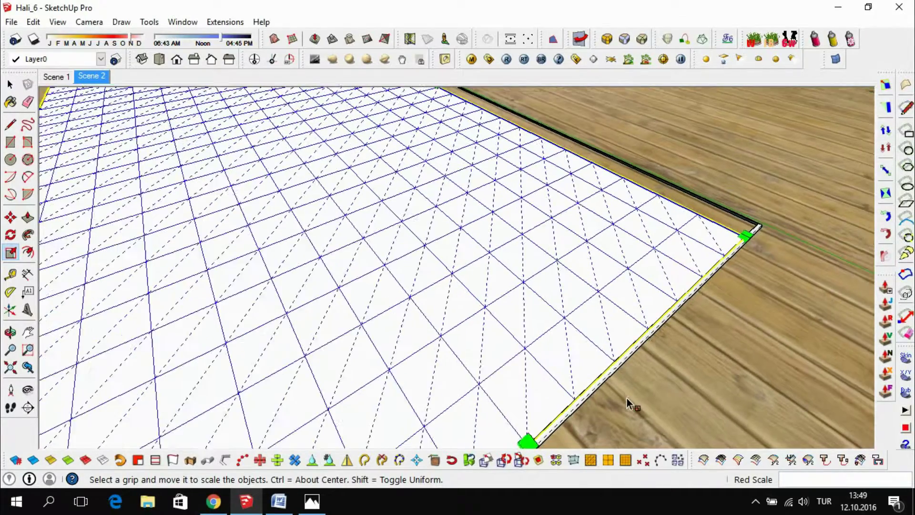
- Stretch the sandbox grid's side grips along red and green axes to the carpet borders
{"action": "scroll", "coordinate": [627, 398], "scroll_direction": "down", "scroll_amount": 2}
{"action": "scroll", "coordinate": [462, 91], "scroll_direction": "up", "scroll_amount": 4}
{"action": "left_click", "coordinate": [447, 122]}
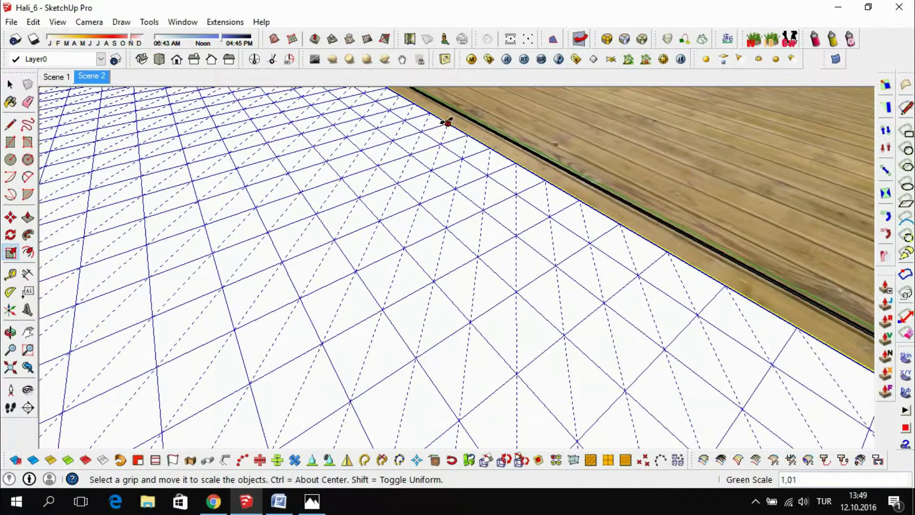
{"action": "left_click_drag", "start_coordinate": [447, 121], "coordinate": [472, 120]}
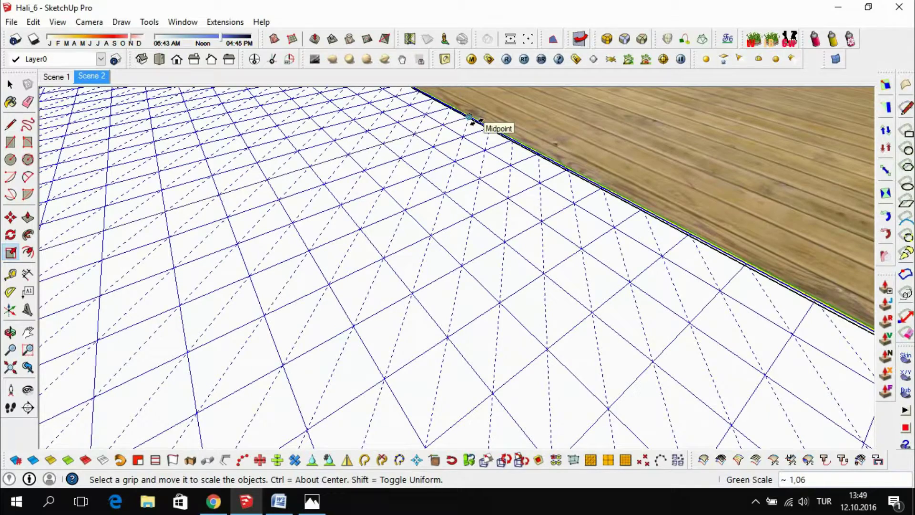
{"action": "scroll", "coordinate": [472, 120], "scroll_direction": "up", "scroll_amount": 3}
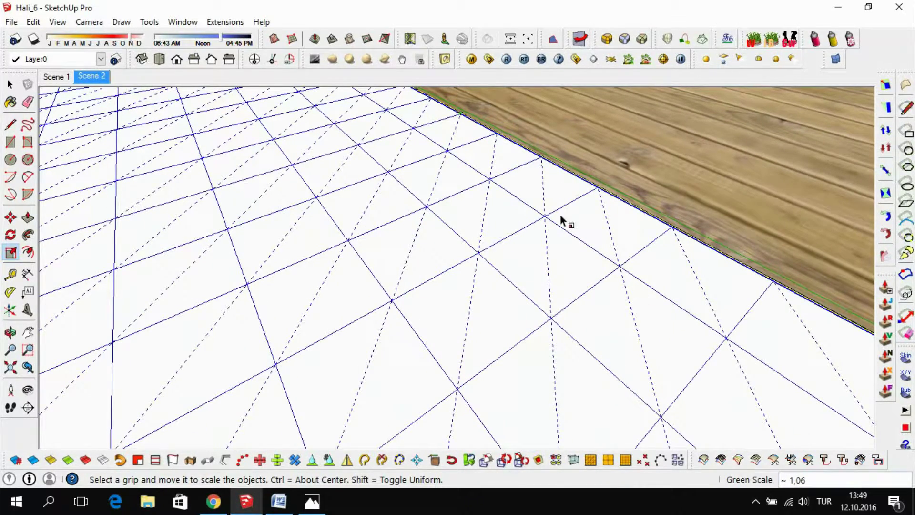
{"action": "scroll", "coordinate": [554, 116], "scroll_direction": "down", "scroll_amount": 4}
{"action": "mouse_move", "coordinate": [541, 214]}
{"action": "middle_mouse_down"}
{"action": "mouse_move", "coordinate": [276, 188]}
{"action": "mouse_move", "coordinate": [294, 187]}
{"action": "middle_mouse_up"}
{"action": "middle_click_drag", "start_coordinate": [662, 190], "coordinate": [664, 195]}
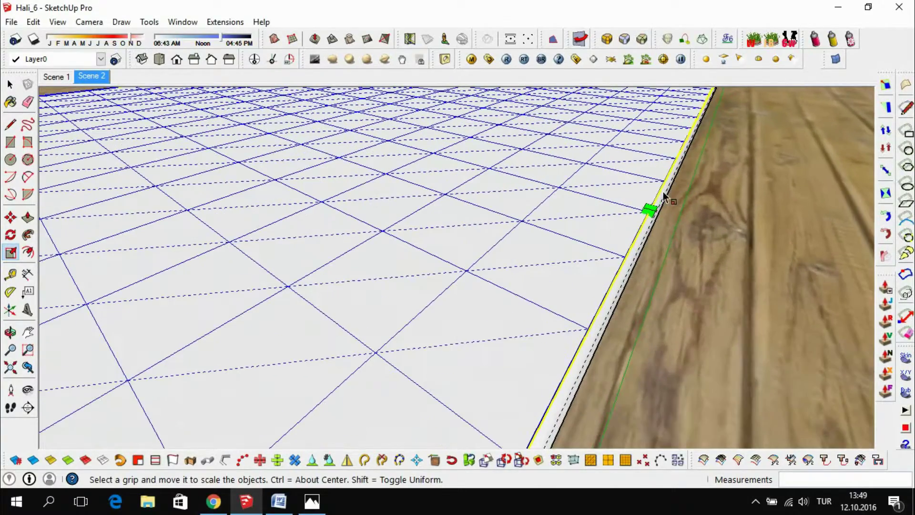
{"action": "left_click", "coordinate": [647, 208]}
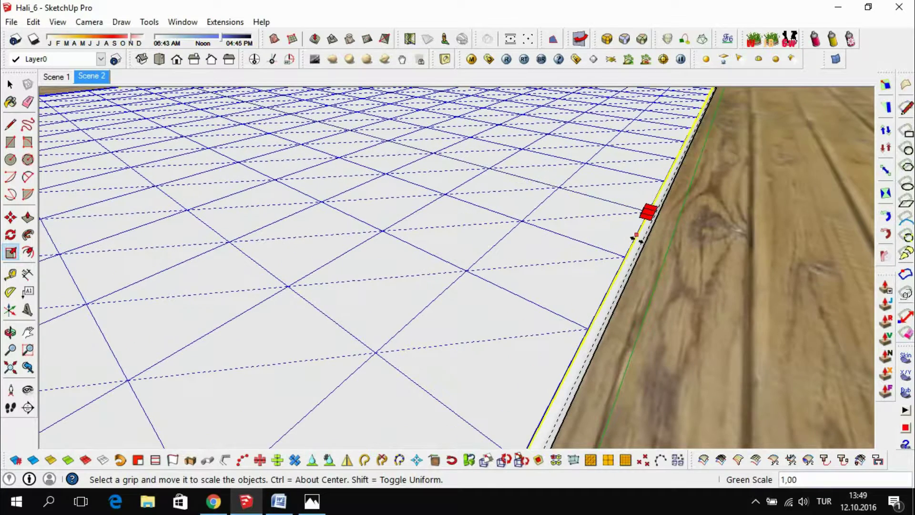
- Explode the sandbox grid group into loose triangulated faces, inspect it, and return to Word
{"action": "left_click", "coordinate": [10, 84]}
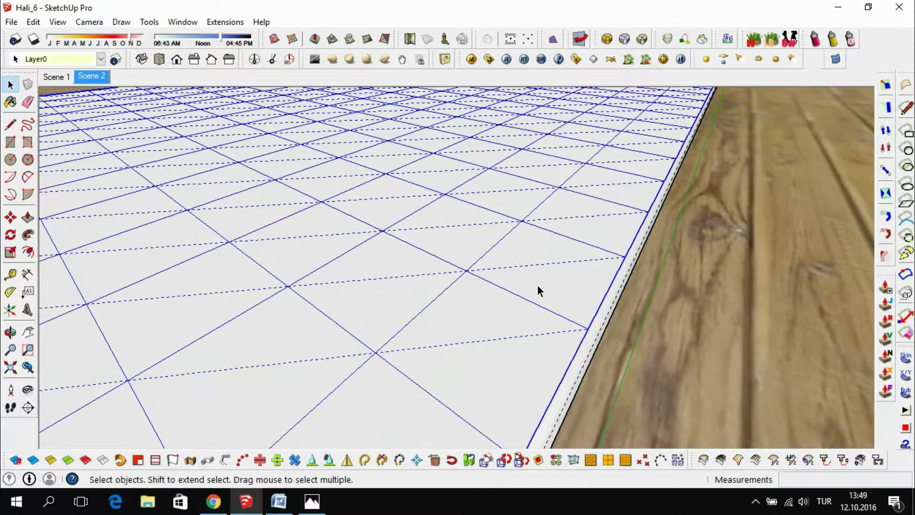
{"action": "right_click", "coordinate": [499, 261]}
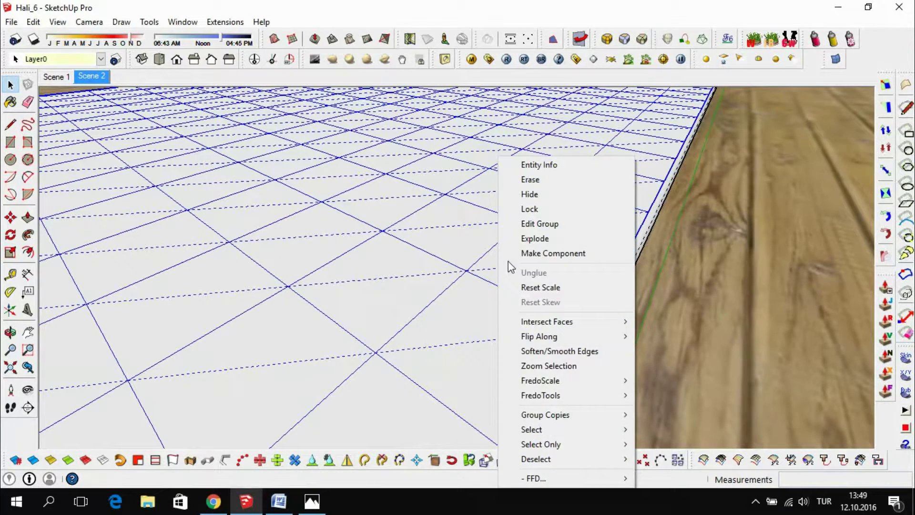
{"action": "left_click", "coordinate": [544, 240]}
{"action": "middle_click_drag", "start_coordinate": [543, 266], "coordinate": [681, 327]}
{"action": "left_click", "coordinate": [655, 330]}
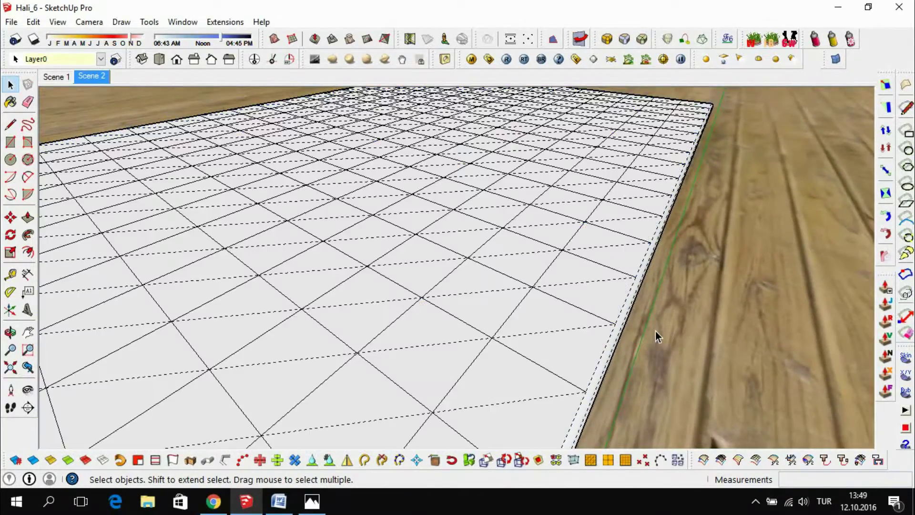
{"action": "scroll", "coordinate": [452, 281], "scroll_direction": "down", "scroll_amount": 3}
{"action": "middle_click_drag", "start_coordinate": [453, 281], "coordinate": [633, 204]}
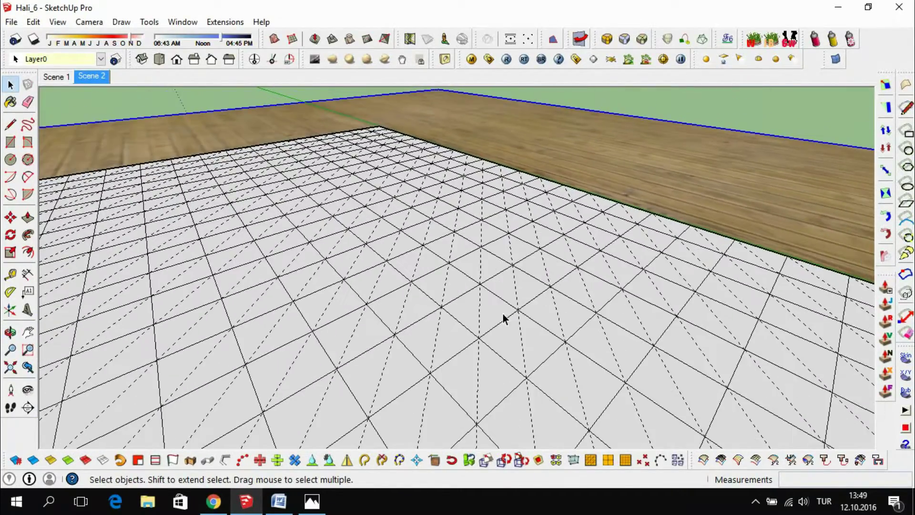
{"action": "mouse_move", "coordinate": [503, 318]}
{"action": "middle_mouse_down"}
{"action": "mouse_move", "coordinate": [684, 292]}
{"action": "mouse_move", "coordinate": [592, 220]}
{"action": "middle_mouse_up"}
{"action": "scroll", "coordinate": [585, 219], "scroll_direction": "down", "scroll_amount": 3}
{"action": "scroll", "coordinate": [350, 334], "scroll_direction": "down", "scroll_amount": 3}
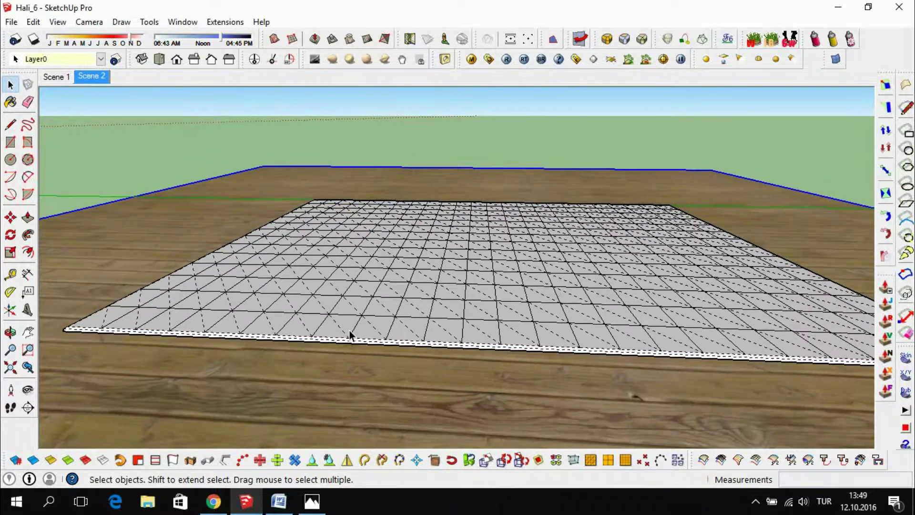
{"action": "left_click", "coordinate": [278, 501]}
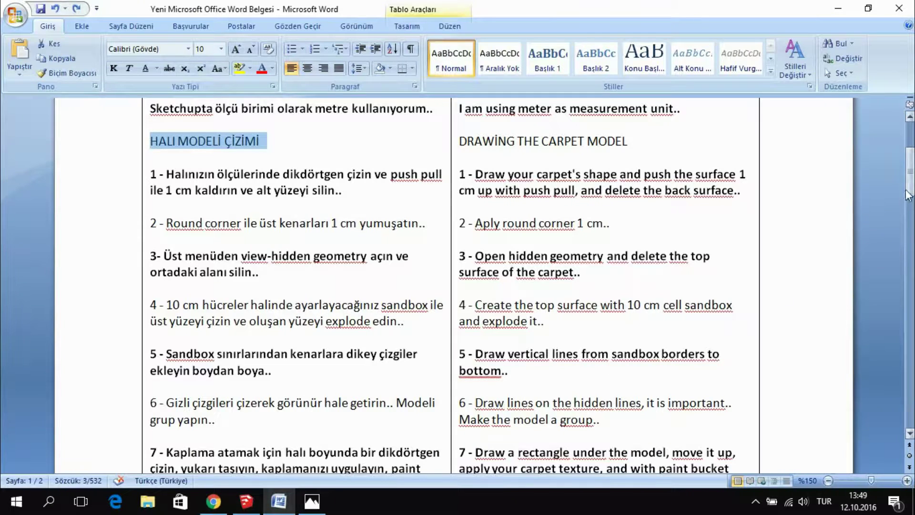
- Read step 5 in the Word notes and return to the exploded carpet grid in SketchUp
{"action": "left_click_drag", "start_coordinate": [911, 180], "coordinate": [911, 202]}
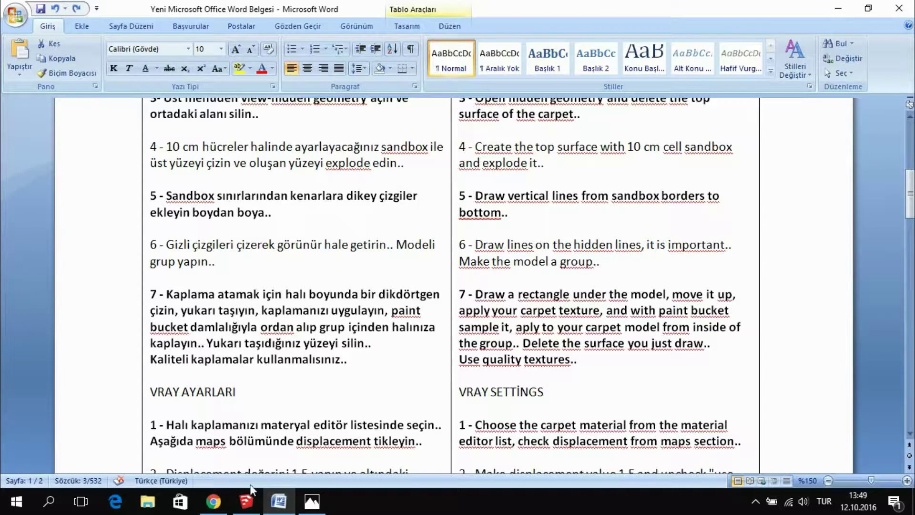
{"action": "left_click", "coordinate": [246, 501]}
- Draw a vertical edge down the slab's front side from the sandbox border corner
{"action": "scroll", "coordinate": [82, 331], "scroll_direction": "up", "scroll_amount": 2}
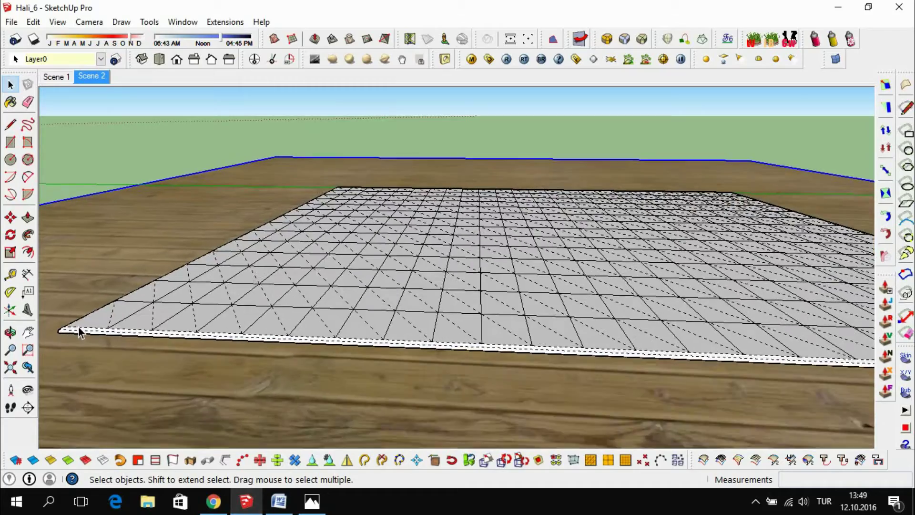
{"action": "scroll", "coordinate": [90, 381], "scroll_direction": "up", "scroll_amount": 3}
{"action": "scroll", "coordinate": [77, 416], "scroll_direction": "up", "scroll_amount": 2}
{"action": "scroll", "coordinate": [78, 416], "scroll_direction": "up", "scroll_amount": 2}
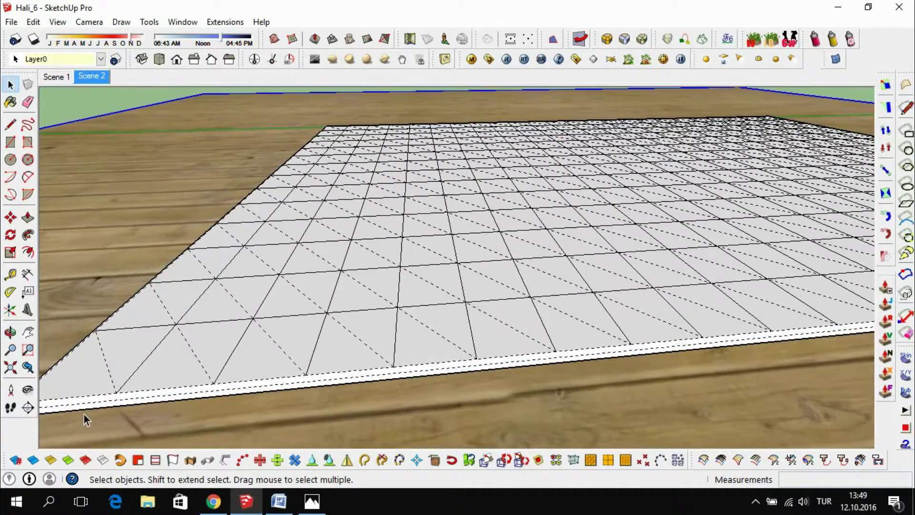
{"action": "scroll", "coordinate": [84, 414], "scroll_direction": "up", "scroll_amount": 1}
{"action": "key", "text": "l"}
{"action": "scroll", "coordinate": [99, 399], "scroll_direction": "up", "scroll_amount": 2}
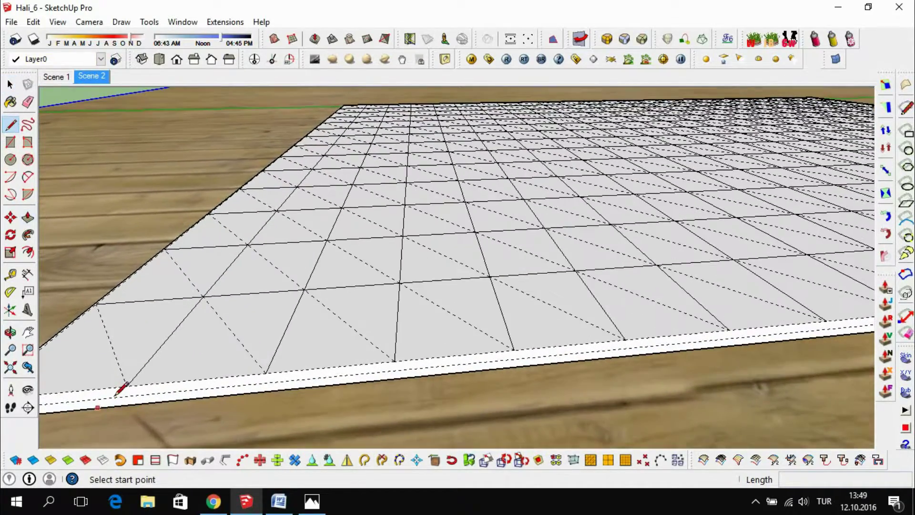
{"action": "left_click", "coordinate": [126, 385]}
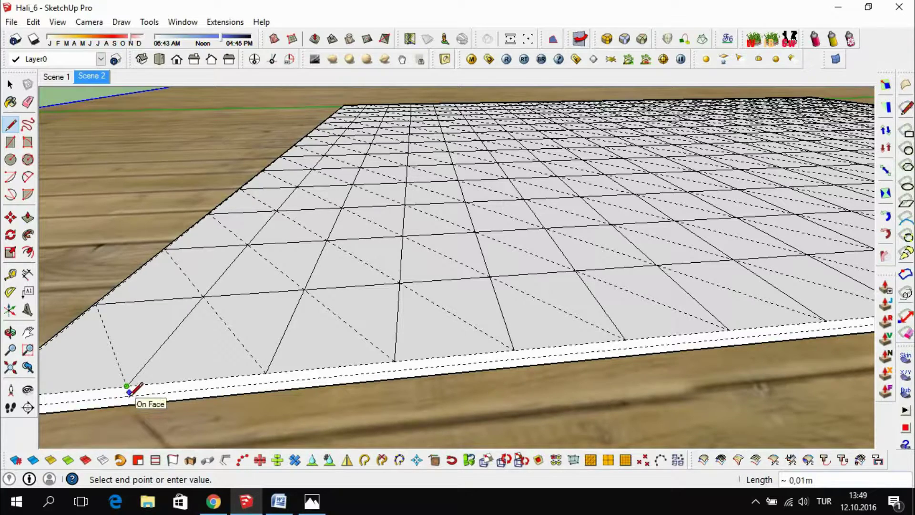
{"action": "scroll", "coordinate": [128, 393], "scroll_direction": "up", "scroll_amount": 1}
{"action": "scroll", "coordinate": [127, 393], "scroll_direction": "up", "scroll_amount": 1}
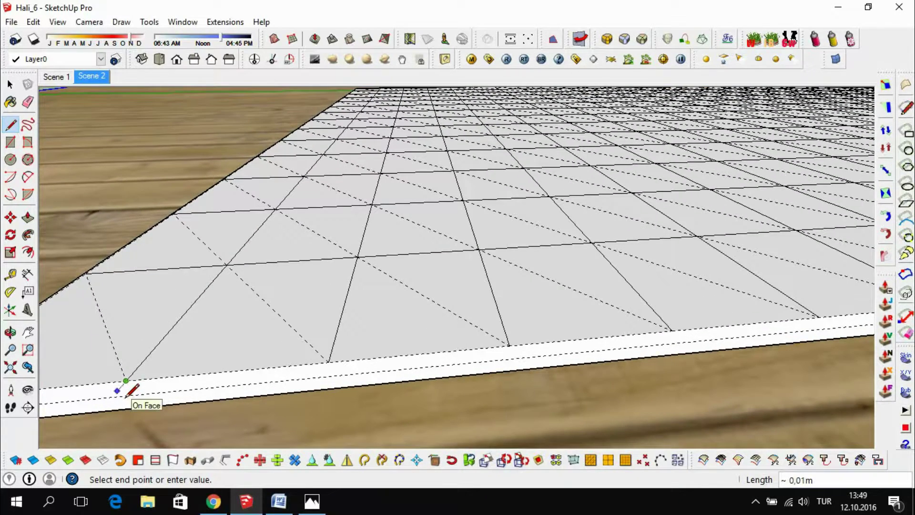
{"action": "scroll", "coordinate": [127, 390], "scroll_direction": "up", "scroll_amount": 2}
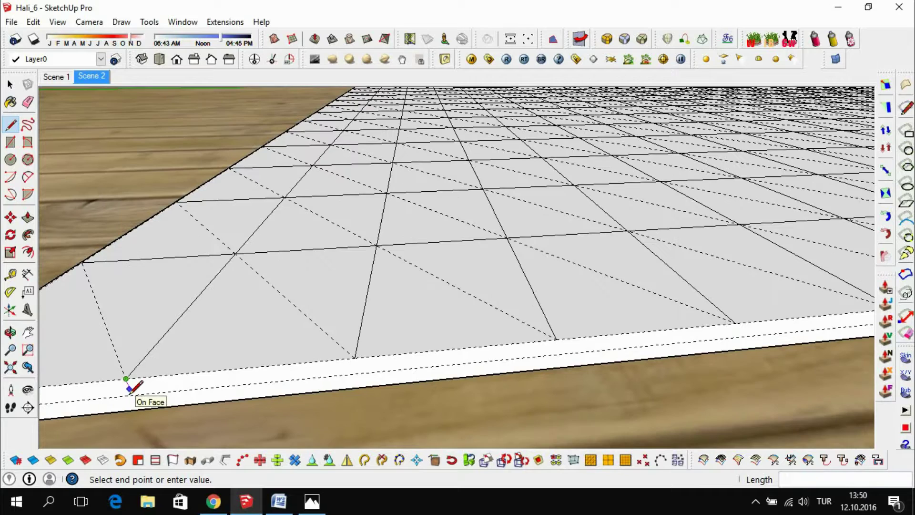
{"action": "scroll", "coordinate": [127, 389], "scroll_direction": "up", "scroll_amount": 1}
{"action": "left_click", "coordinate": [125, 395]}
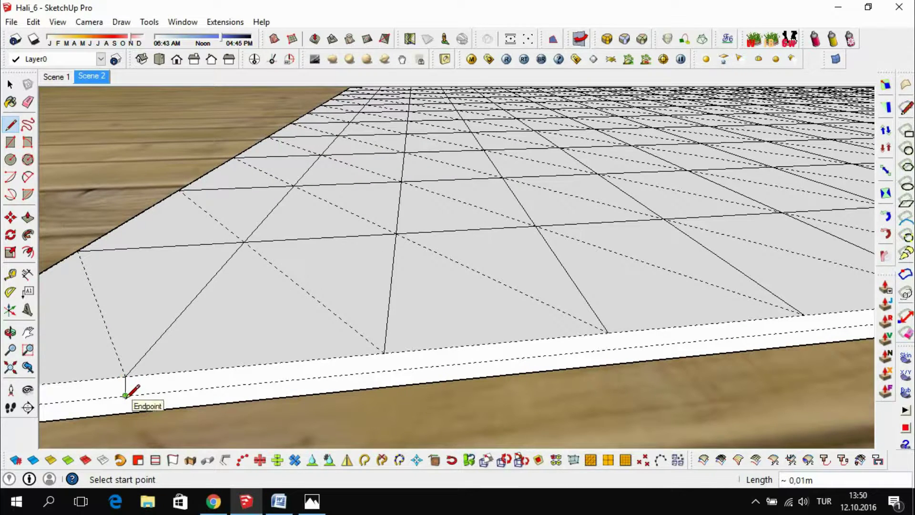
{"action": "left_click", "coordinate": [125, 395]}
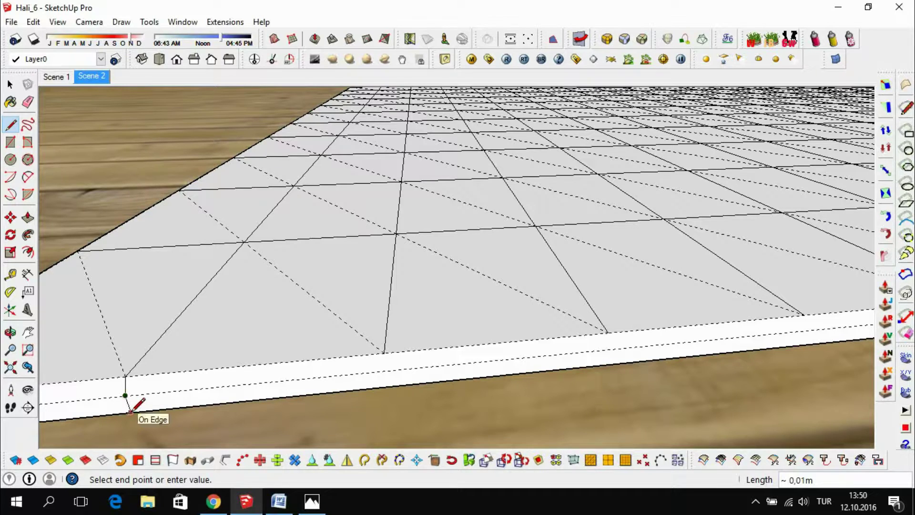
{"action": "left_click", "coordinate": [130, 411]}
{"action": "scroll", "coordinate": [490, 229], "scroll_direction": "down", "scroll_amount": 1}
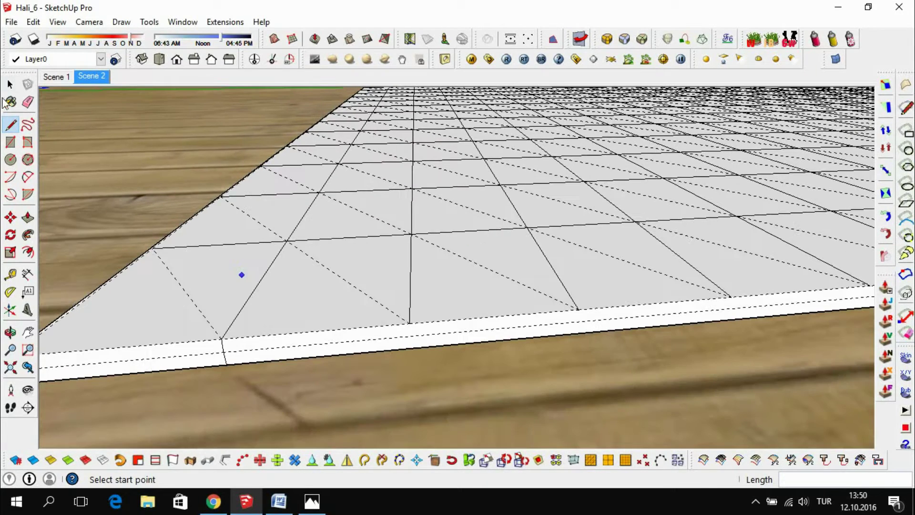
{"action": "key", "text": "space"}
- Copy the edge 0,09 m to the next grid line and array it with *23
{"action": "left_click_drag", "start_coordinate": [218, 336], "coordinate": [241, 373]}
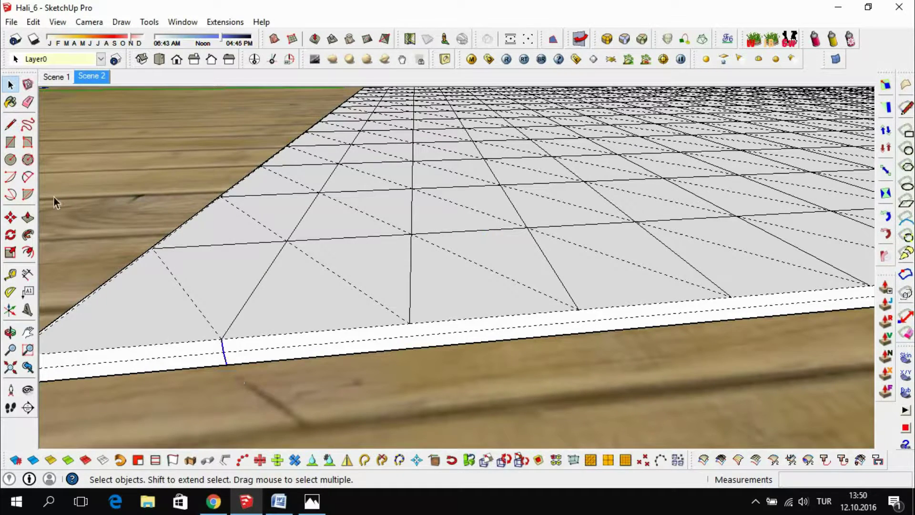
{"action": "left_click", "coordinate": [10, 217]}
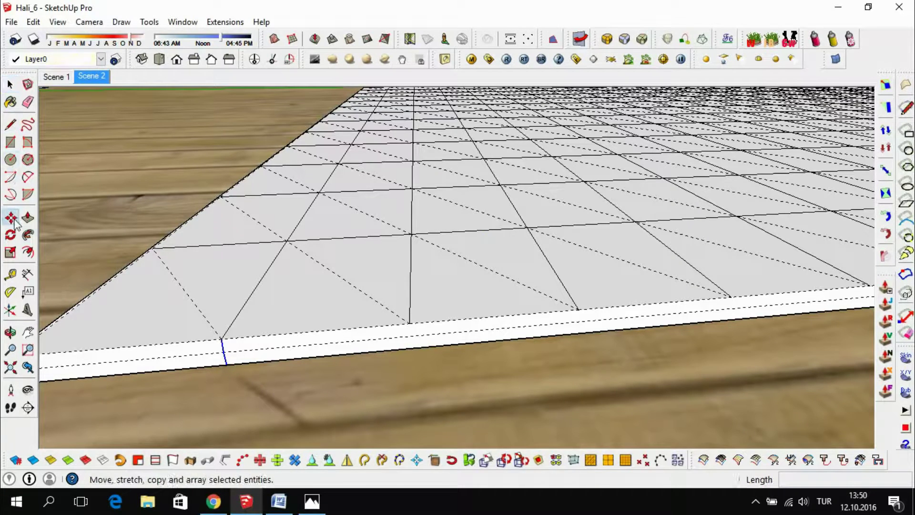
{"action": "left_click", "coordinate": [222, 339], "text": "ctrl"}
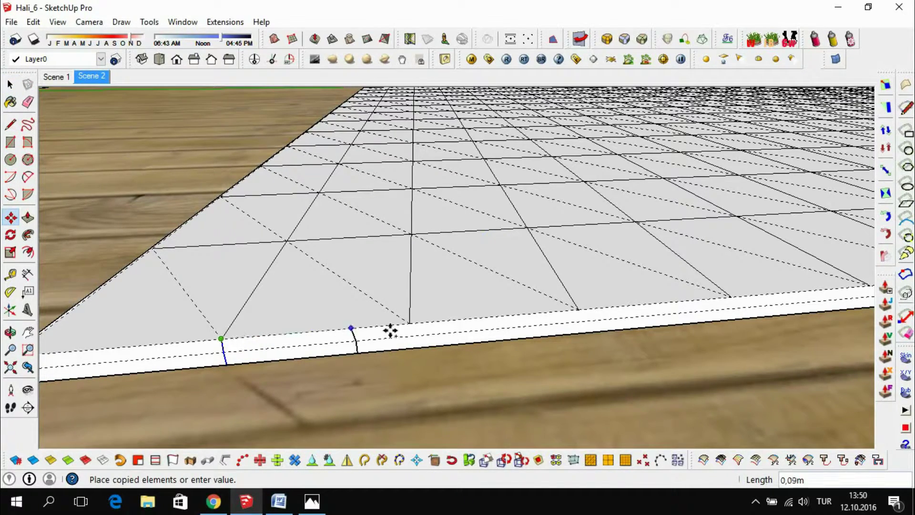
{"action": "left_click", "coordinate": [406, 326]}
{"action": "scroll", "coordinate": [180, 376], "scroll_direction": "down", "scroll_amount": 2}
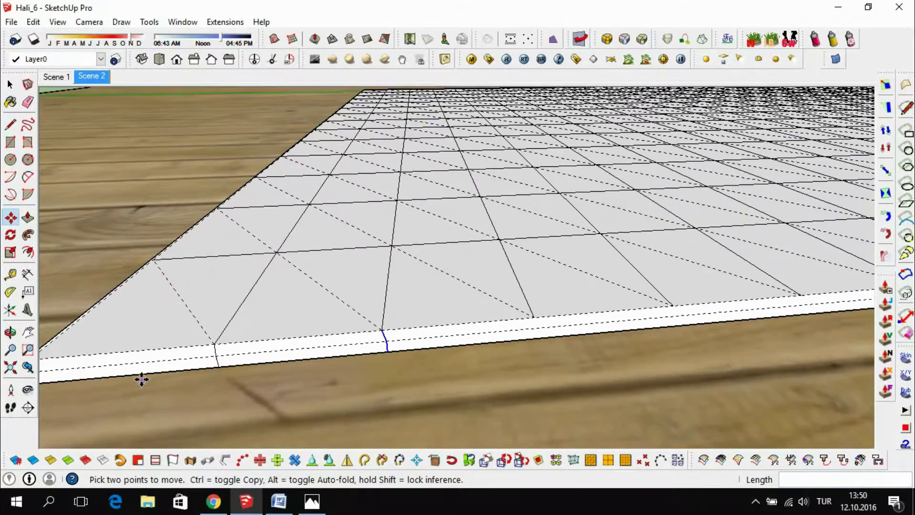
{"action": "scroll", "coordinate": [143, 379], "scroll_direction": "down", "scroll_amount": 2}
{"action": "scroll", "coordinate": [142, 380], "scroll_direction": "down", "scroll_amount": 2}
{"action": "scroll", "coordinate": [142, 379], "scroll_direction": "down", "scroll_amount": 2}
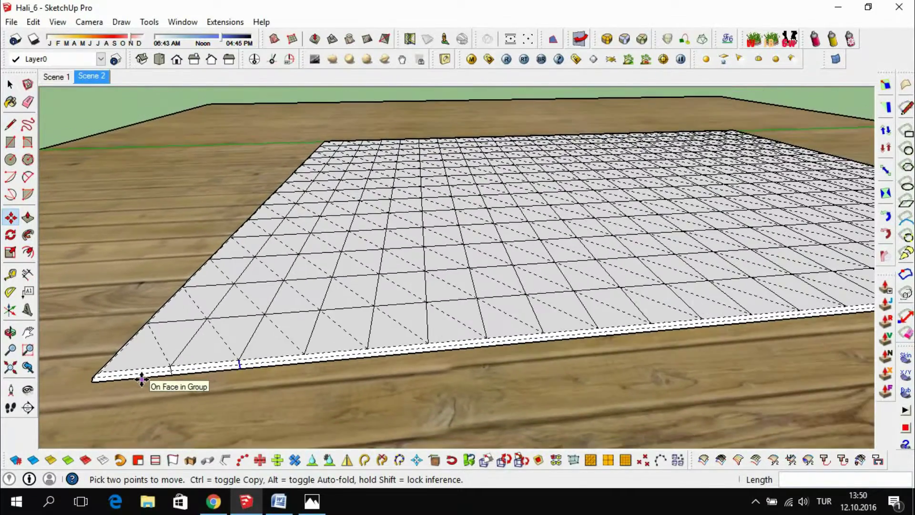
{"action": "scroll", "coordinate": [141, 380], "scroll_direction": "down", "scroll_amount": 2}
{"action": "scroll", "coordinate": [142, 379], "scroll_direction": "down", "scroll_amount": 2}
{"action": "scroll", "coordinate": [141, 380], "scroll_direction": "down", "scroll_amount": 2}
{"action": "scroll", "coordinate": [141, 379], "scroll_direction": "down", "scroll_amount": 1}
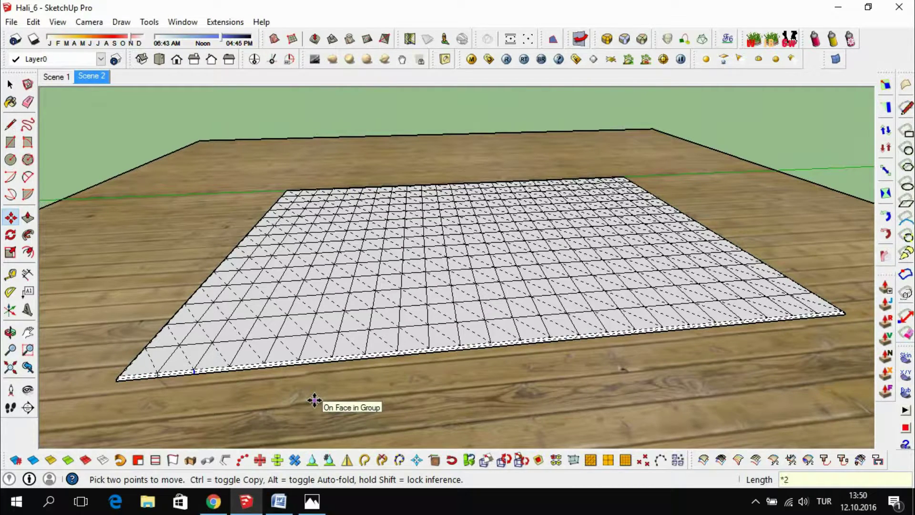
{"action": "type", "text": "4"}
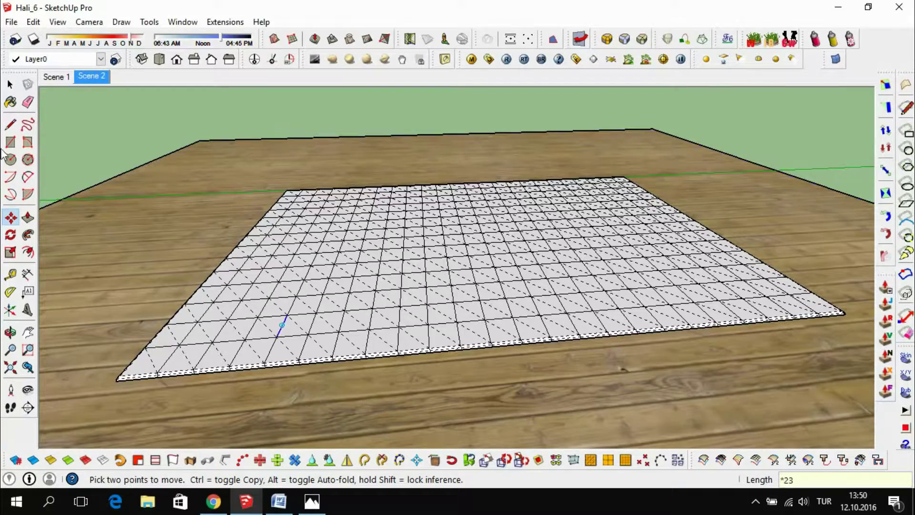
{"action": "left_click", "coordinate": [10, 83]}
- Orbit to the slab's other side and draw a vertical edge down from the grid corner
{"action": "middle_click_drag", "start_coordinate": [802, 334], "coordinate": [578, 259]}
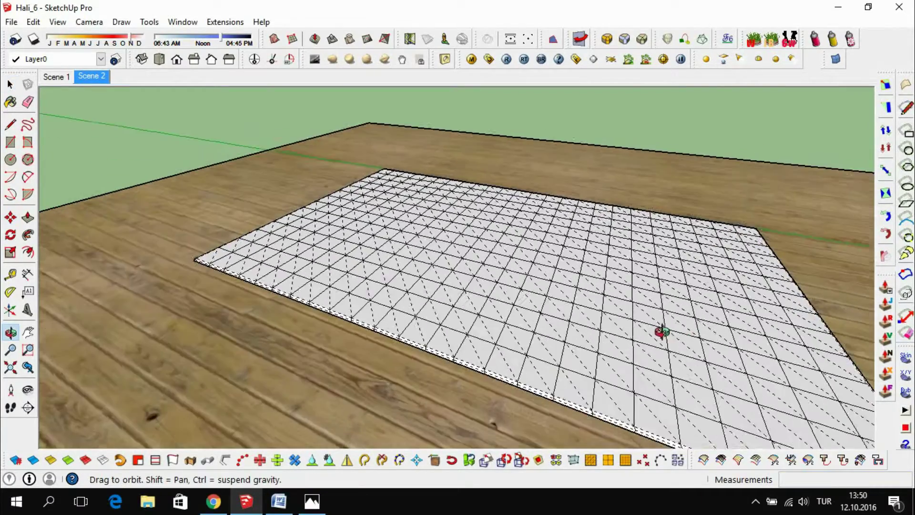
{"action": "scroll", "coordinate": [460, 306], "scroll_direction": "up", "scroll_amount": 2}
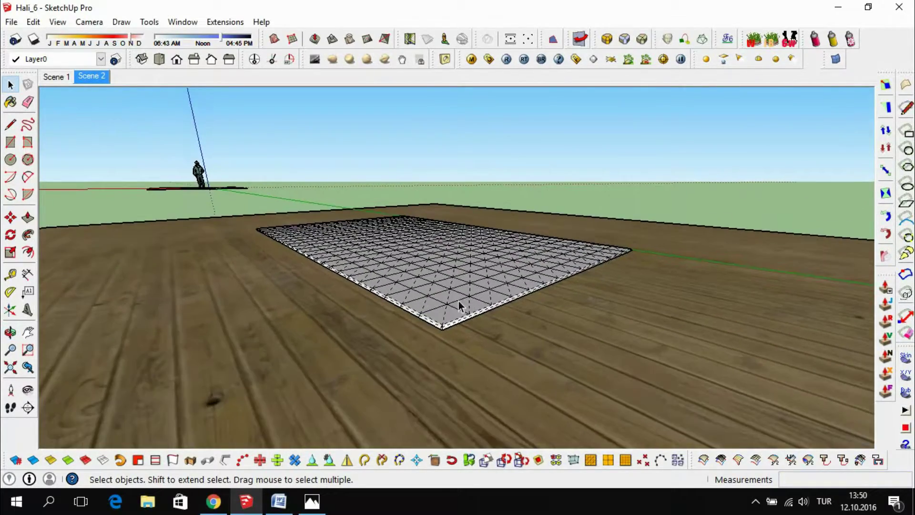
{"action": "scroll", "coordinate": [482, 303], "scroll_direction": "up", "scroll_amount": 2}
{"action": "scroll", "coordinate": [482, 314], "scroll_direction": "up", "scroll_amount": 2}
{"action": "scroll", "coordinate": [482, 317], "scroll_direction": "up", "scroll_amount": 2}
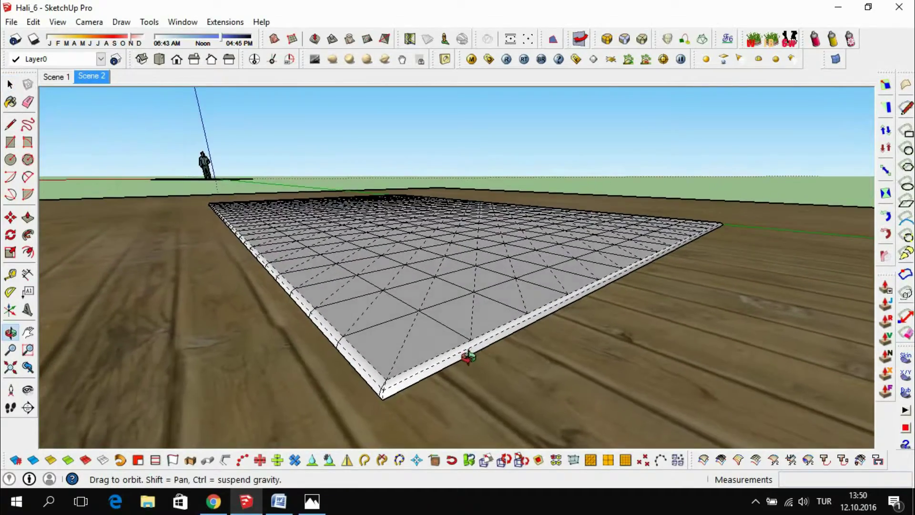
{"action": "mouse_move", "coordinate": [482, 352]}
{"action": "middle_mouse_down"}
{"action": "mouse_move", "coordinate": [429, 392]}
{"action": "mouse_move", "coordinate": [505, 348]}
{"action": "middle_mouse_up"}
{"action": "scroll", "coordinate": [394, 398], "scroll_direction": "up", "scroll_amount": 2}
{"action": "scroll", "coordinate": [391, 398], "scroll_direction": "up", "scroll_amount": 2}
{"action": "scroll", "coordinate": [390, 399], "scroll_direction": "up", "scroll_amount": 1}
{"action": "scroll", "coordinate": [505, 348], "scroll_direction": "up", "scroll_amount": 2}
{"action": "left_click", "coordinate": [10, 124]}
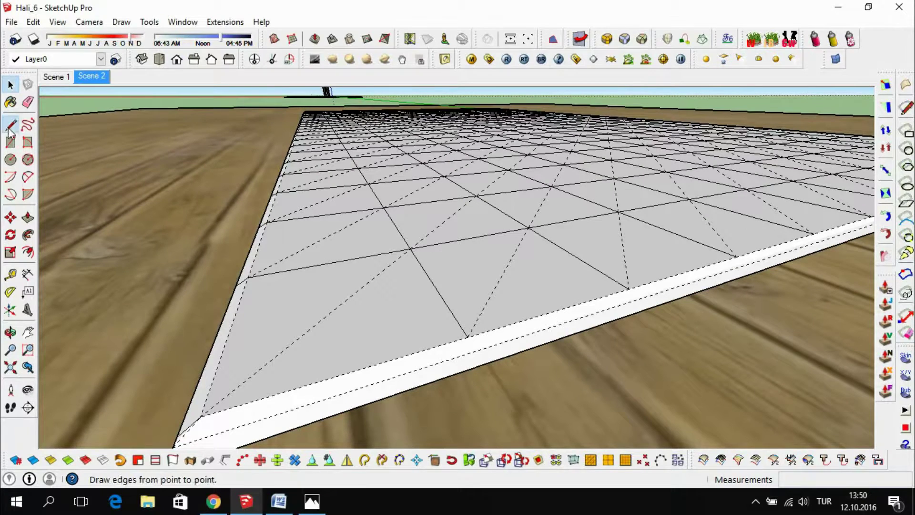
{"action": "scroll", "coordinate": [474, 355], "scroll_direction": "up", "scroll_amount": 2}
{"action": "scroll", "coordinate": [470, 339], "scroll_direction": "up", "scroll_amount": 1}
{"action": "left_click", "coordinate": [466, 325]}
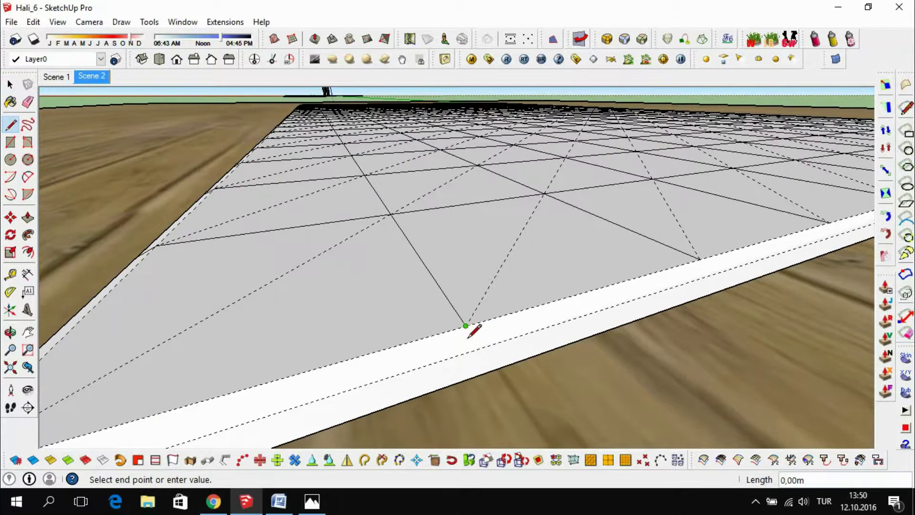
{"action": "left_click", "coordinate": [466, 352]}
{"action": "left_click", "coordinate": [465, 353]}
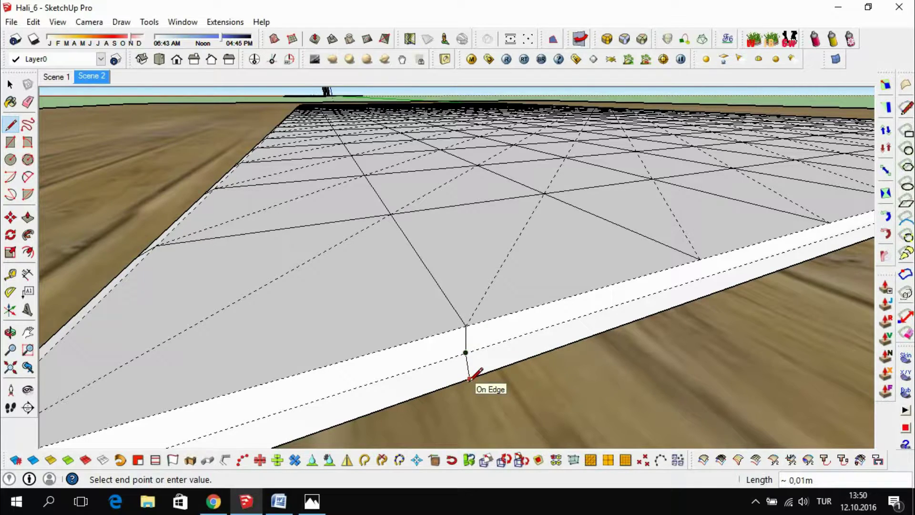
{"action": "left_click", "coordinate": [469, 379]}
{"action": "left_click", "coordinate": [10, 84]}
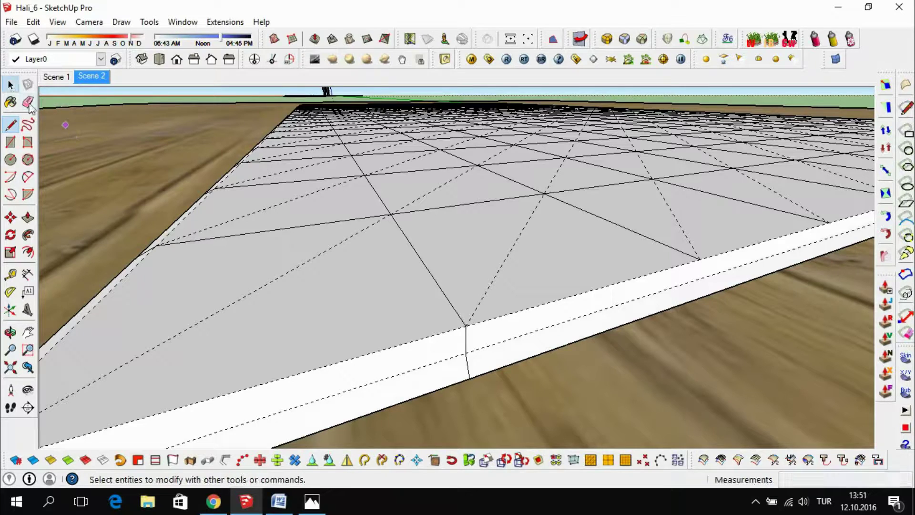
- Copy that edge 0,11 m along the side into a *13 array
{"action": "left_click_drag", "start_coordinate": [495, 376], "coordinate": [501, 385]}
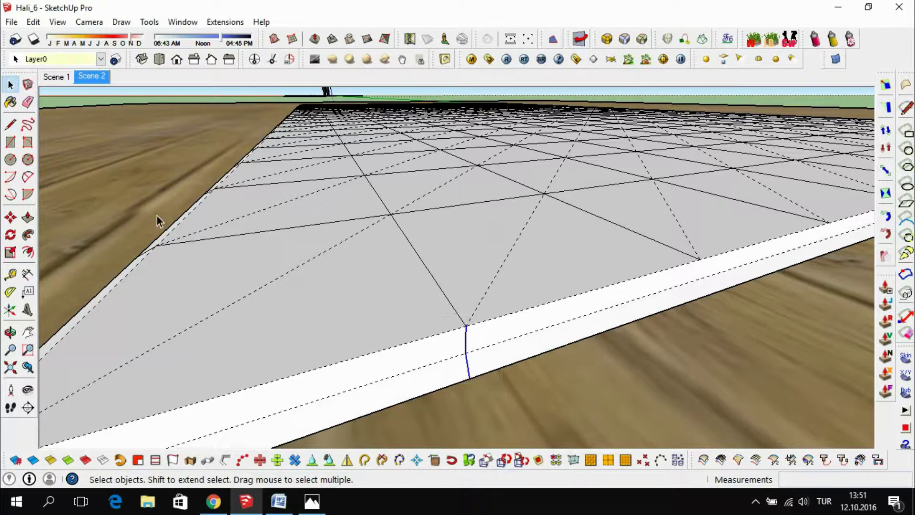
{"action": "left_click", "coordinate": [10, 217]}
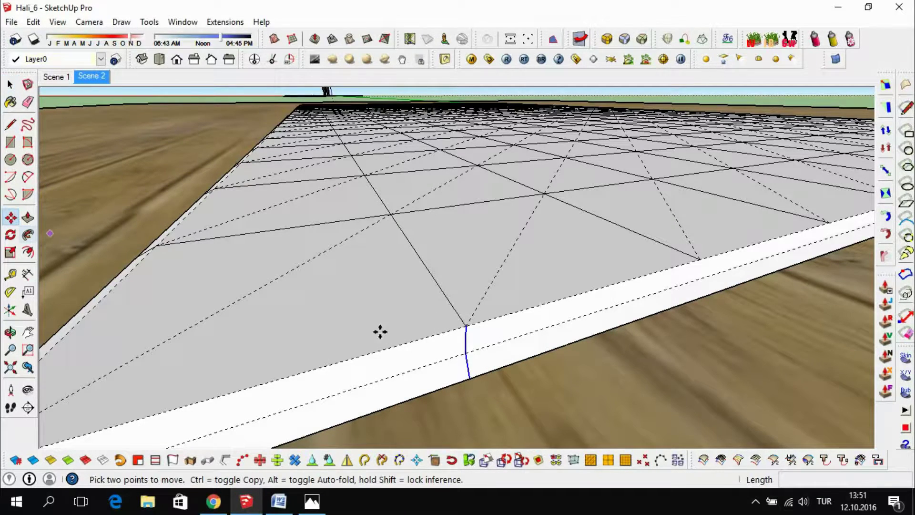
{"action": "left_click", "coordinate": [467, 326]}
{"action": "key", "text": "ctrl"}
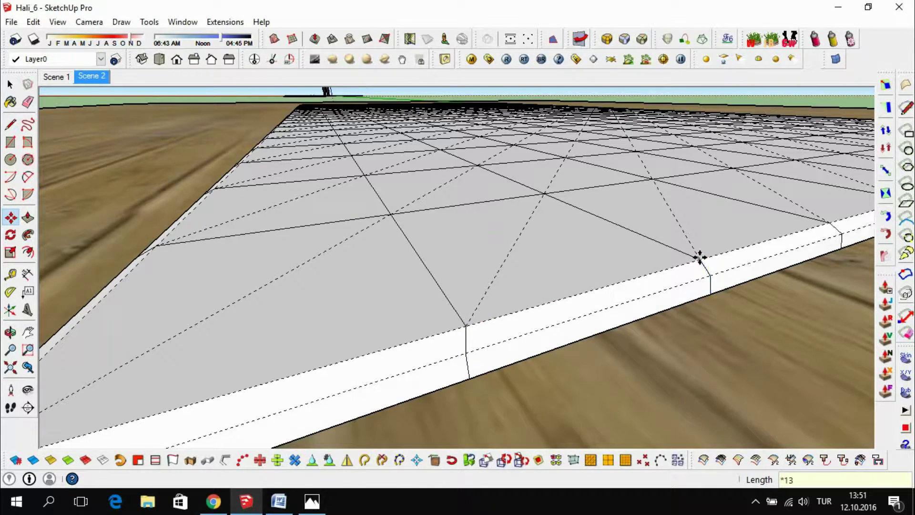
{"action": "key", "text": "space"}
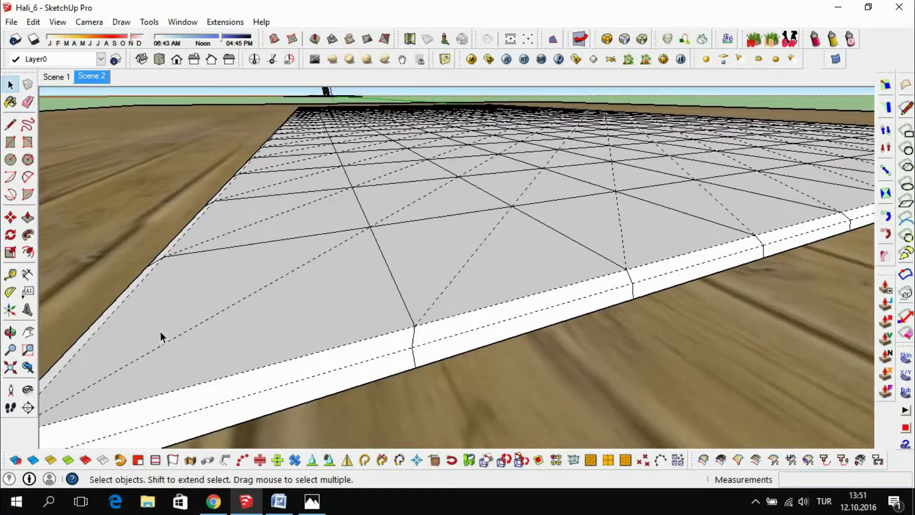
- On the slab's third side, draw a vertical edge from a grid line's end down to the strip's bottom
{"action": "scroll", "coordinate": [160, 331], "scroll_direction": "down", "scroll_amount": 3}
{"action": "scroll", "coordinate": [117, 349], "scroll_direction": "down", "scroll_amount": 2}
{"action": "scroll", "coordinate": [114, 351], "scroll_direction": "down", "scroll_amount": 2}
{"action": "scroll", "coordinate": [104, 362], "scroll_direction": "down", "scroll_amount": 2}
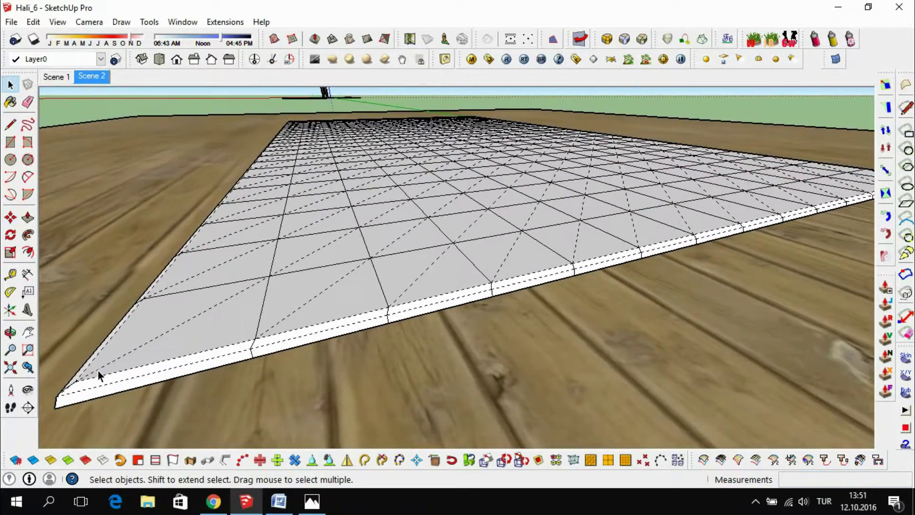
{"action": "scroll", "coordinate": [98, 369], "scroll_direction": "down", "scroll_amount": 2}
{"action": "scroll", "coordinate": [99, 370], "scroll_direction": "down", "scroll_amount": 2}
{"action": "middle_click_drag", "start_coordinate": [707, 244], "coordinate": [423, 219]}
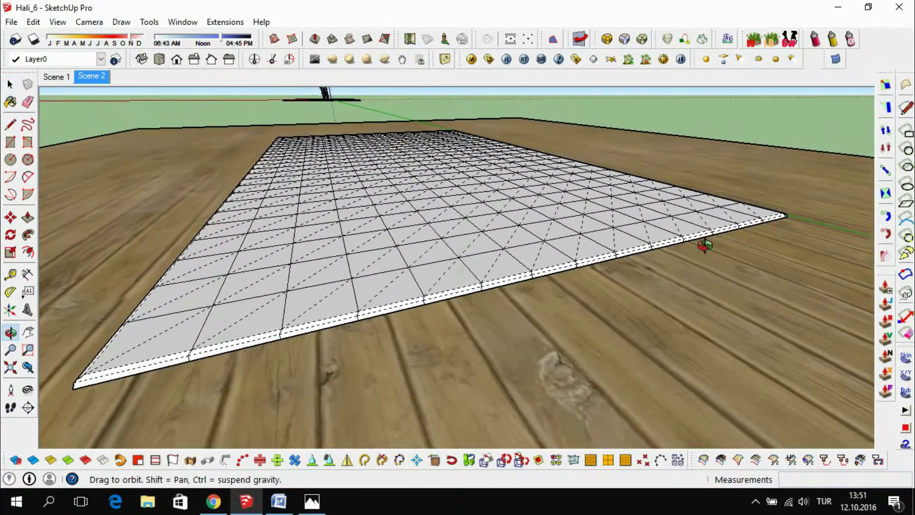
{"action": "scroll", "coordinate": [385, 180], "scroll_direction": "down", "scroll_amount": 2}
{"action": "scroll", "coordinate": [525, 333], "scroll_direction": "up", "scroll_amount": 1}
{"action": "scroll", "coordinate": [467, 327], "scroll_direction": "up", "scroll_amount": 1}
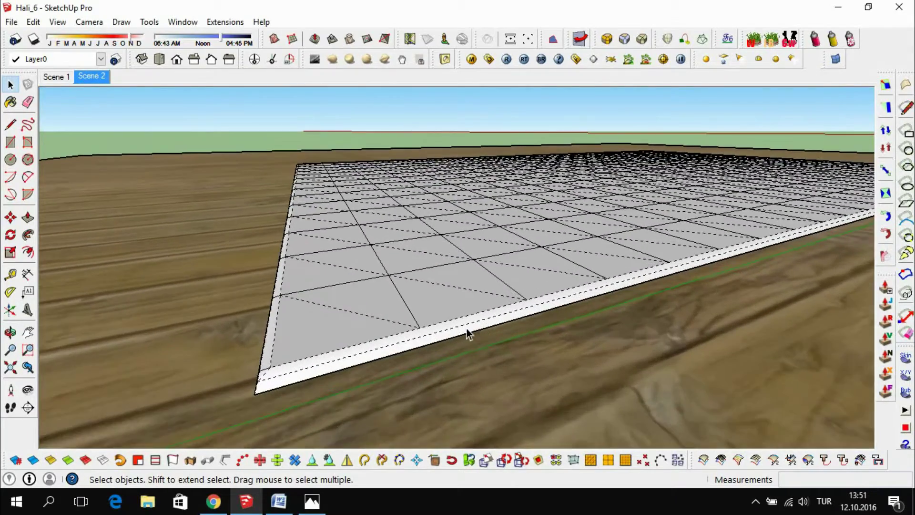
{"action": "scroll", "coordinate": [422, 322], "scroll_direction": "up", "scroll_amount": 1}
{"action": "scroll", "coordinate": [422, 322], "scroll_direction": "up", "scroll_amount": 1}
{"action": "key", "text": "l"}
{"action": "scroll", "coordinate": [399, 321], "scroll_direction": "up", "scroll_amount": 1}
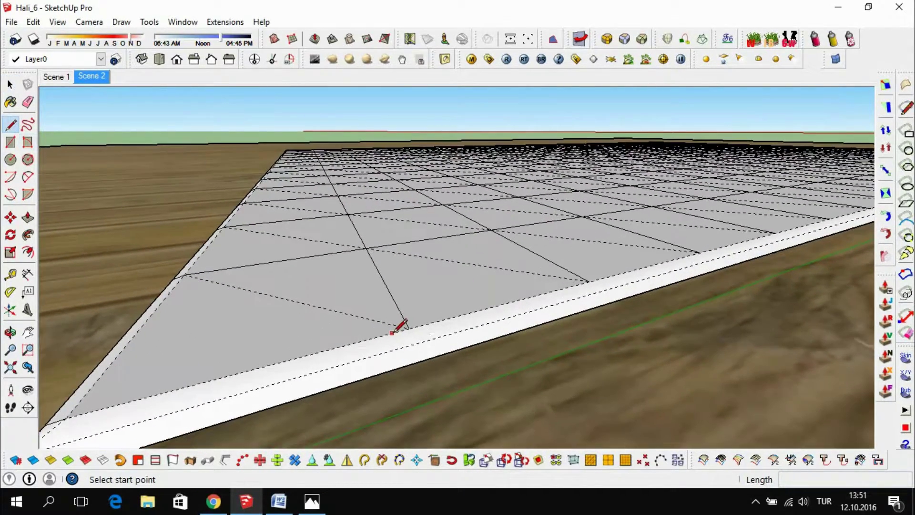
{"action": "scroll", "coordinate": [409, 328], "scroll_direction": "up", "scroll_amount": 1}
{"action": "left_click", "coordinate": [413, 327]}
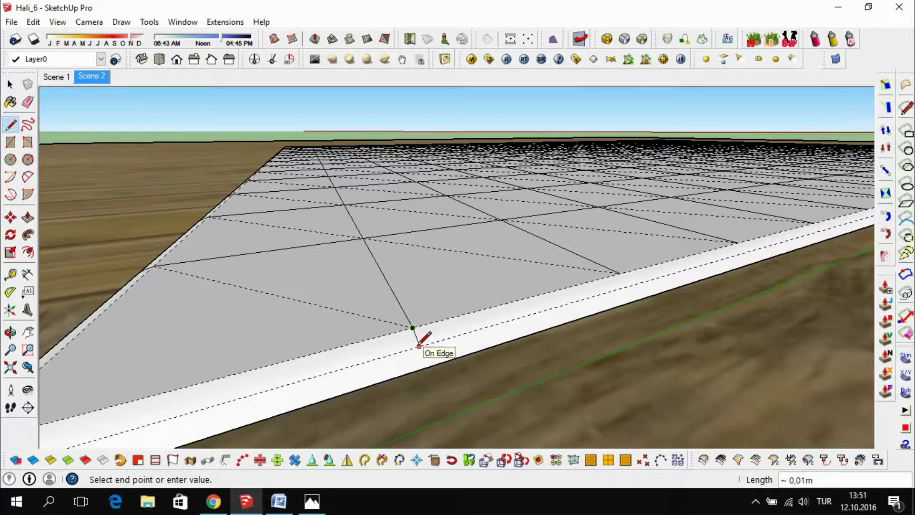
{"action": "left_click", "coordinate": [418, 346]}
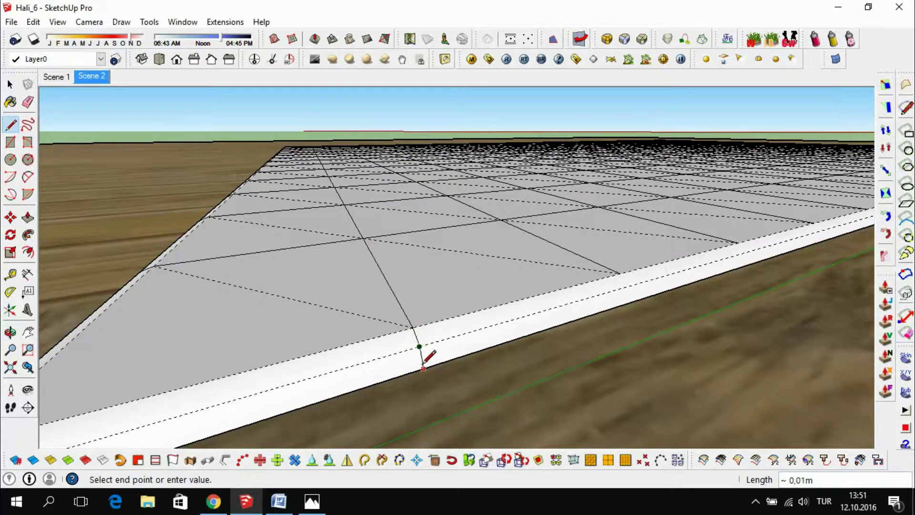
{"action": "left_click", "coordinate": [423, 368]}
- Copy the vertical edge to the next grid line's end as a *23 array along the side
{"action": "left_click", "coordinate": [10, 84]}
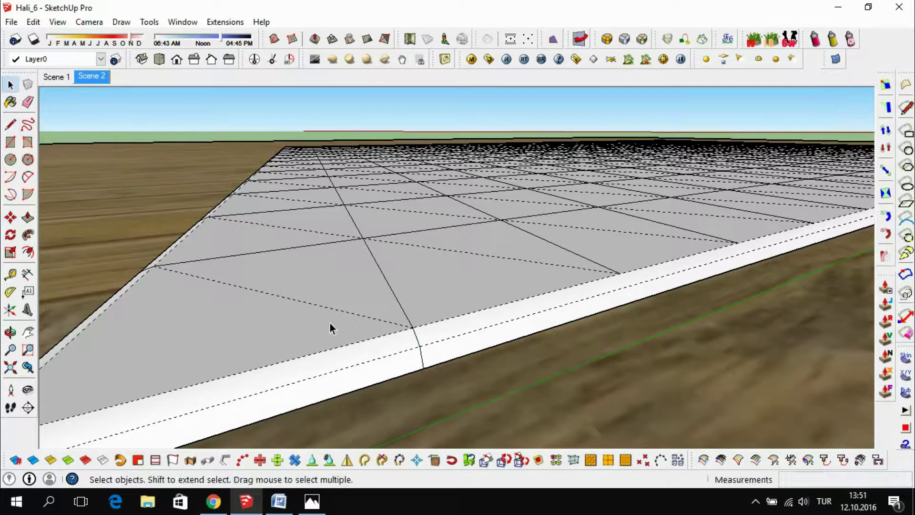
{"action": "left_click", "coordinate": [10, 217]}
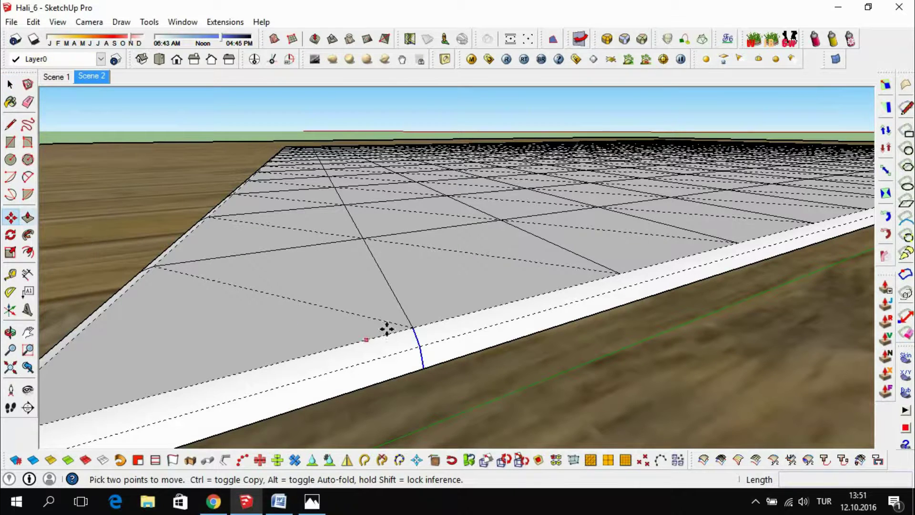
{"action": "left_click", "coordinate": [412, 328]}
{"action": "key", "text": "ctrl"}
{"action": "left_click", "coordinate": [618, 274]}
{"action": "type", "text": "*23"}
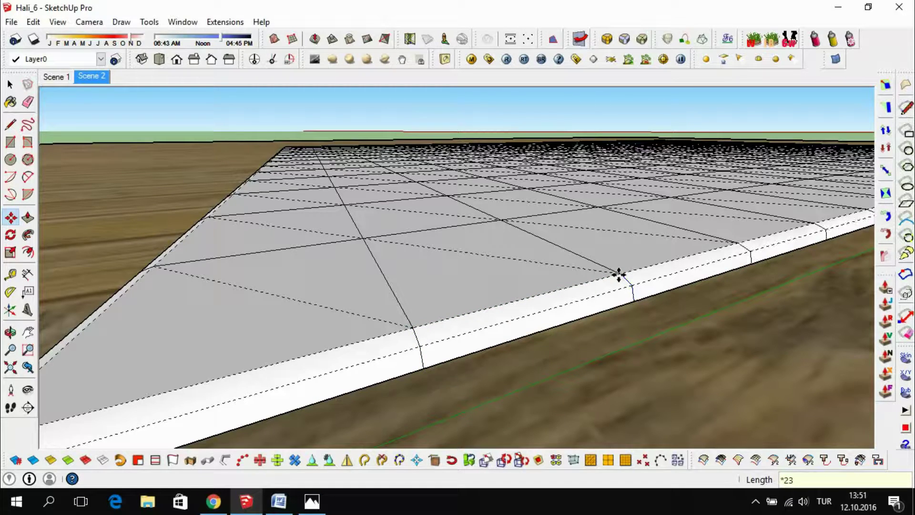
{"action": "left_click", "coordinate": [10, 85]}
- Orbit and zoom the view toward the carpet's last side
{"action": "scroll", "coordinate": [115, 290], "scroll_direction": "down", "scroll_amount": 2}
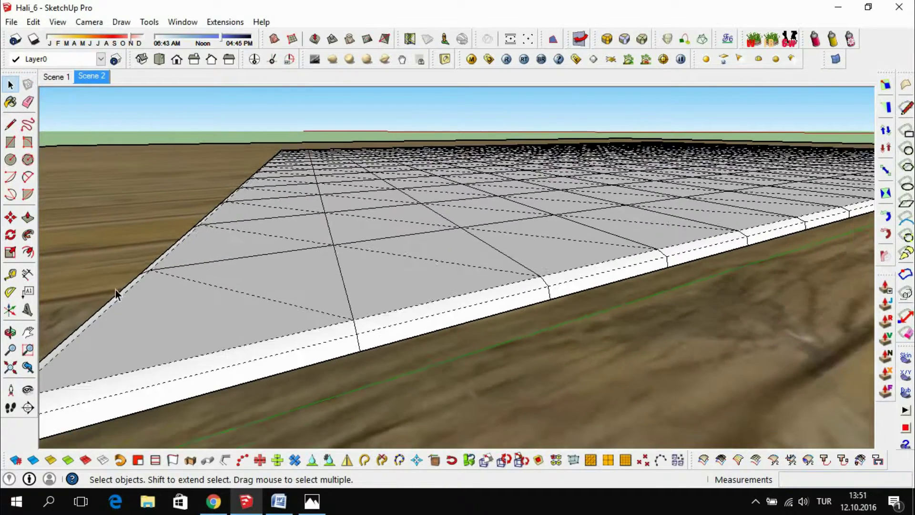
{"action": "scroll", "coordinate": [116, 290], "scroll_direction": "down", "scroll_amount": 1}
{"action": "scroll", "coordinate": [114, 343], "scroll_direction": "down", "scroll_amount": 1}
{"action": "scroll", "coordinate": [74, 342], "scroll_direction": "down", "scroll_amount": 1}
{"action": "scroll", "coordinate": [67, 299], "scroll_direction": "down", "scroll_amount": 1}
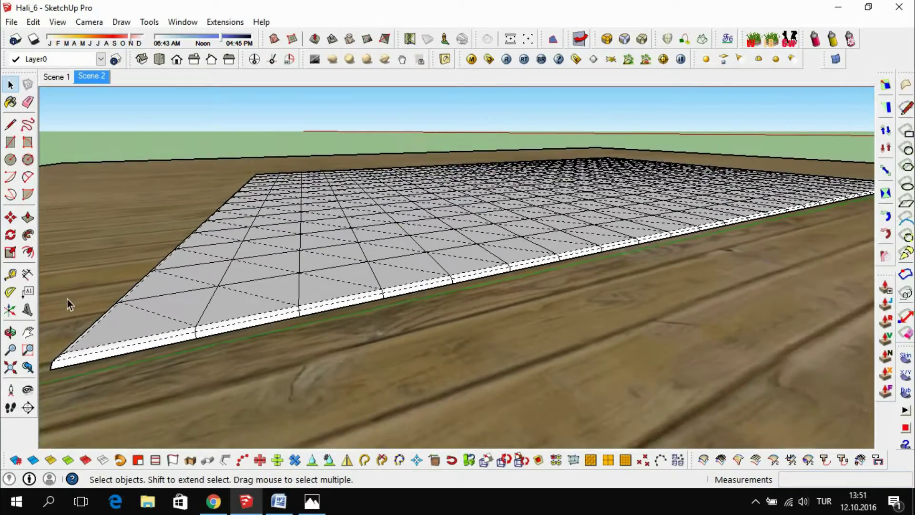
{"action": "scroll", "coordinate": [67, 298], "scroll_direction": "down", "scroll_amount": 2}
{"action": "mouse_move", "coordinate": [862, 202]}
{"action": "middle_mouse_down"}
{"action": "mouse_move", "coordinate": [470, 186]}
{"action": "mouse_move", "coordinate": [492, 184]}
{"action": "middle_mouse_up"}
{"action": "scroll", "coordinate": [476, 183], "scroll_direction": "down", "scroll_amount": 2}
{"action": "scroll", "coordinate": [524, 229], "scroll_direction": "down", "scroll_amount": 1}
{"action": "scroll", "coordinate": [548, 254], "scroll_direction": "up", "scroll_amount": 1}
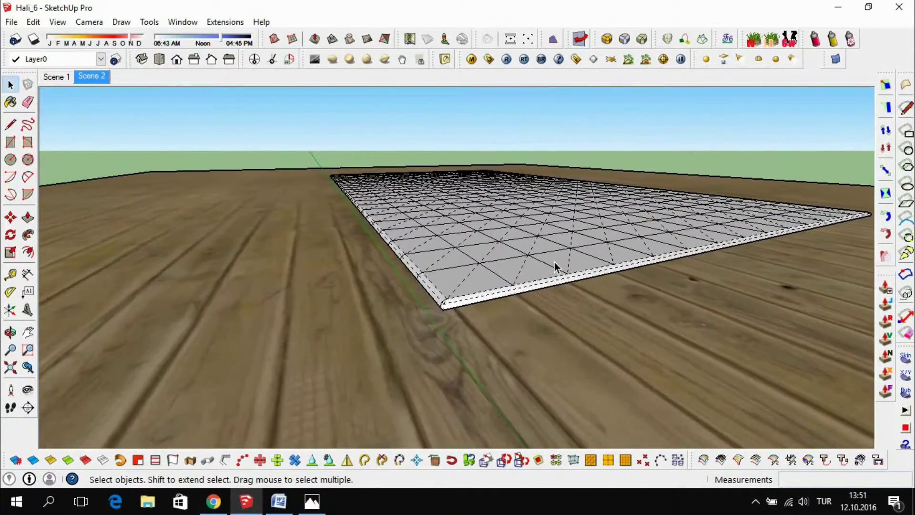
{"action": "scroll", "coordinate": [553, 262], "scroll_direction": "up", "scroll_amount": 1}
{"action": "scroll", "coordinate": [530, 278], "scroll_direction": "up", "scroll_amount": 1}
{"action": "scroll", "coordinate": [505, 287], "scroll_direction": "up", "scroll_amount": 1}
- Draw a vertical edge from a grid line's end down the last side strip
{"action": "left_click", "coordinate": [11, 125]}
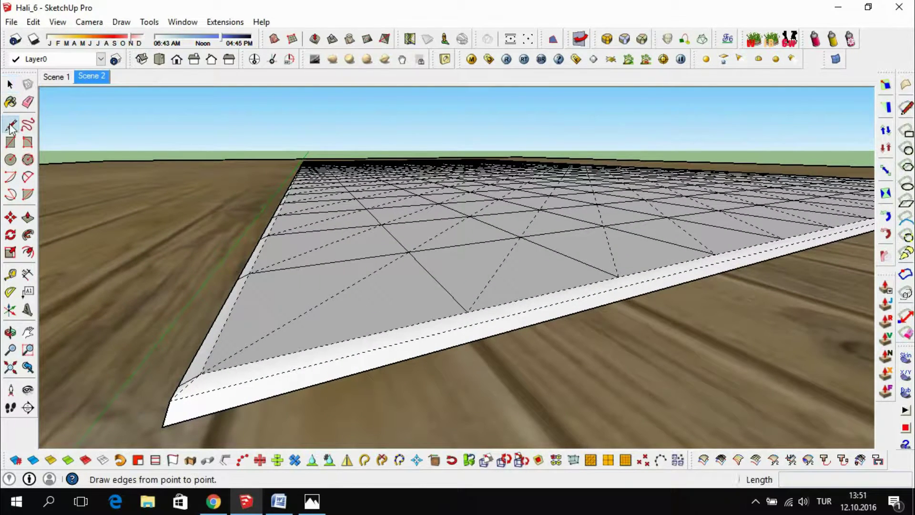
{"action": "scroll", "coordinate": [568, 292], "scroll_direction": "up", "scroll_amount": 1}
{"action": "scroll", "coordinate": [437, 307], "scroll_direction": "up", "scroll_amount": 1}
{"action": "left_click", "coordinate": [430, 316]}
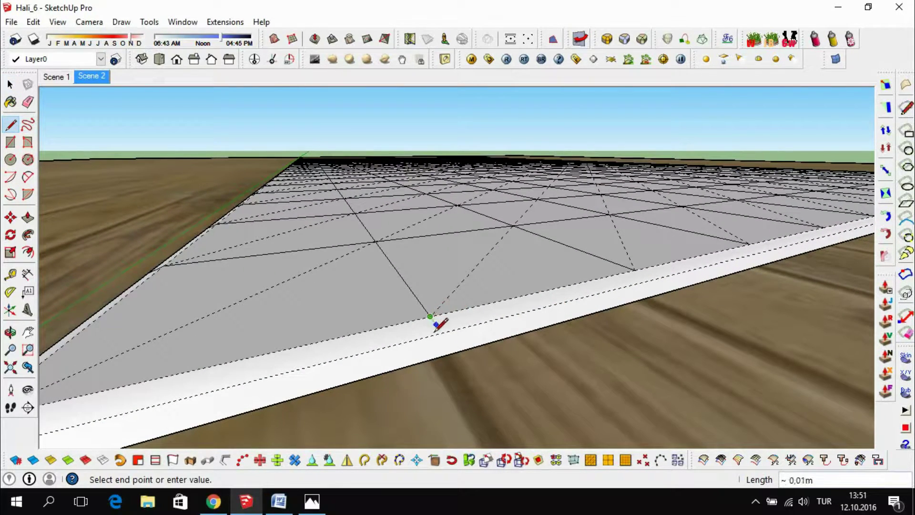
{"action": "left_click", "coordinate": [436, 333]}
{"action": "left_click", "coordinate": [437, 332]}
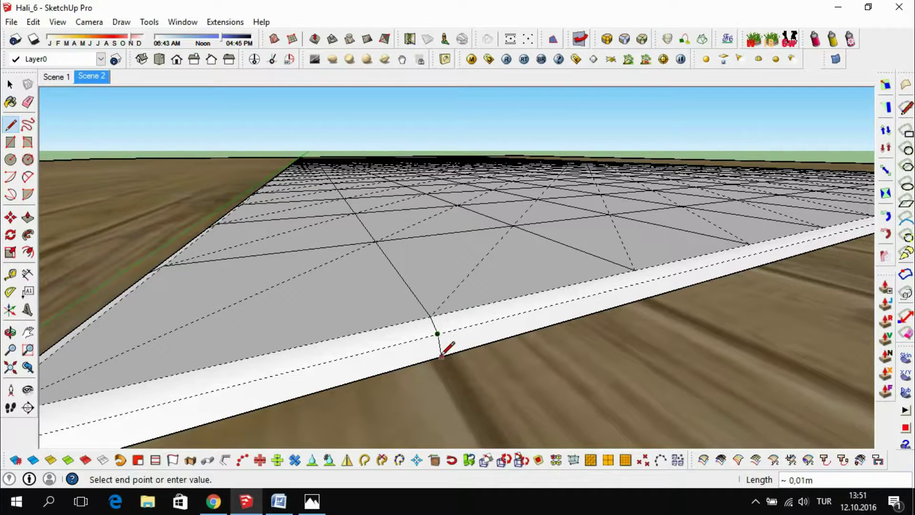
{"action": "left_click", "coordinate": [441, 355]}
{"action": "left_click", "coordinate": [10, 85]}
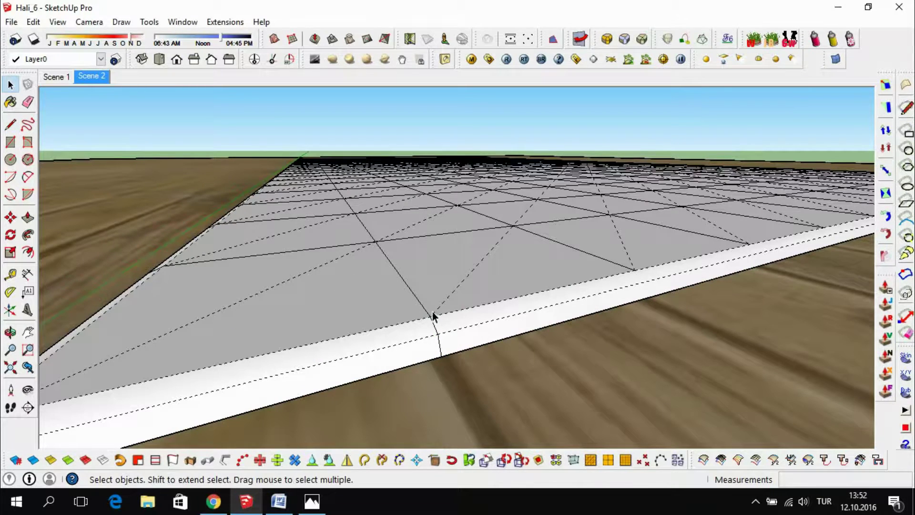
- Copy the edge 0,11 m to the next grid line and array it with *13
{"action": "left_click_drag", "start_coordinate": [418, 305], "coordinate": [461, 373]}
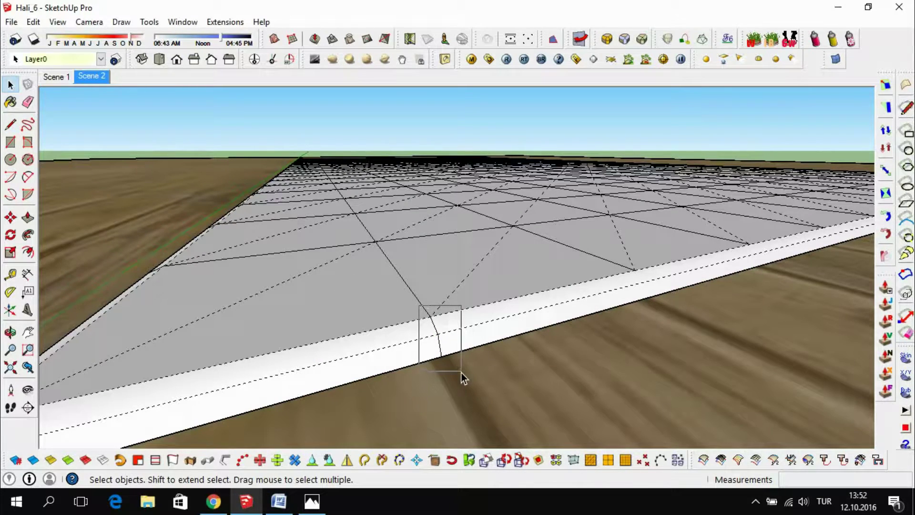
{"action": "left_click", "coordinate": [10, 217]}
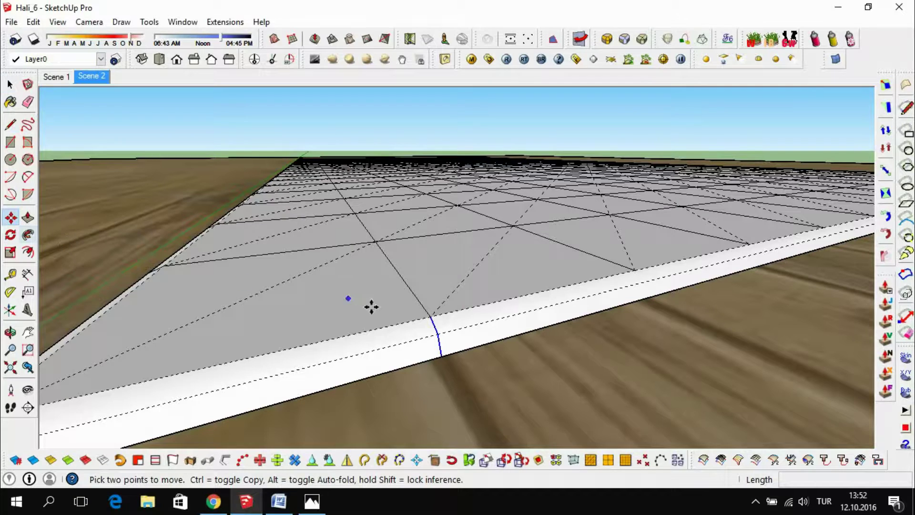
{"action": "left_click", "coordinate": [429, 316]}
{"action": "key", "text": "ctrl"}
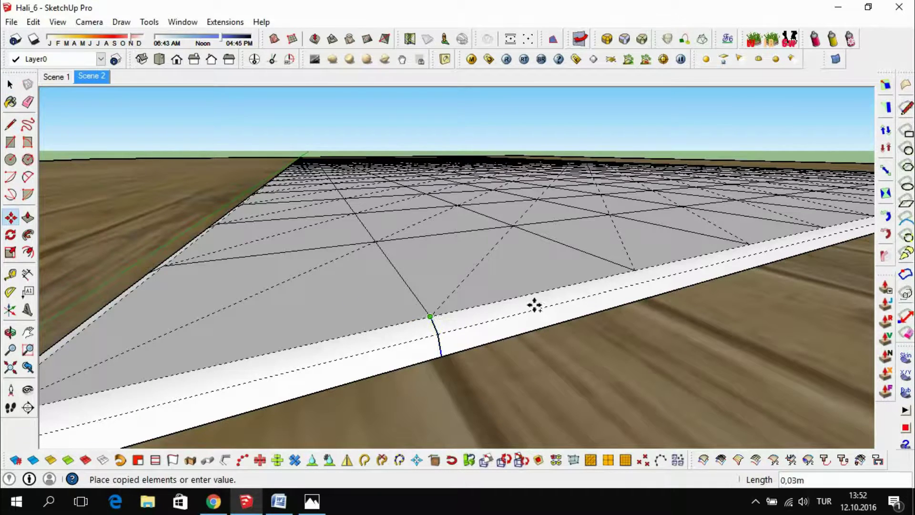
{"action": "left_click", "coordinate": [636, 271]}
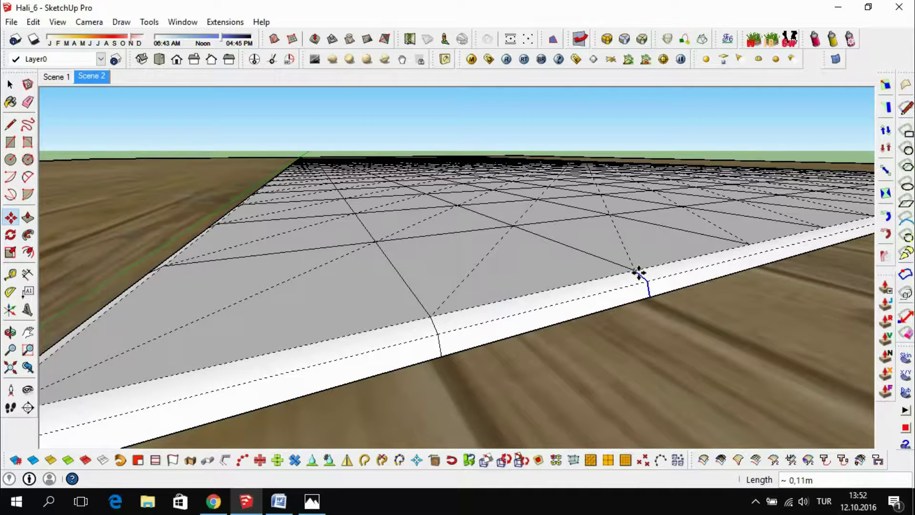
{"action": "type", "text": "*13"}
{"action": "key", "text": "Return"}
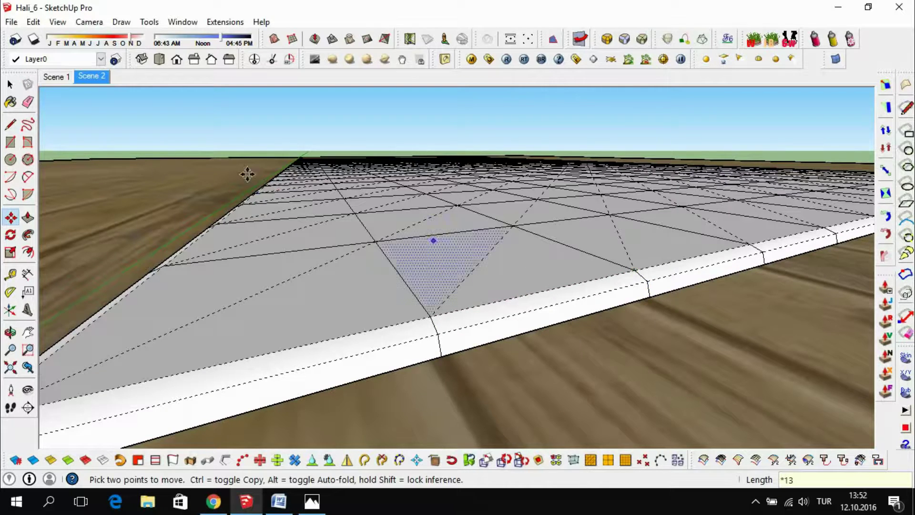
{"action": "left_click", "coordinate": [10, 84]}
{"action": "scroll", "coordinate": [407, 249], "scroll_direction": "down", "scroll_amount": 5}
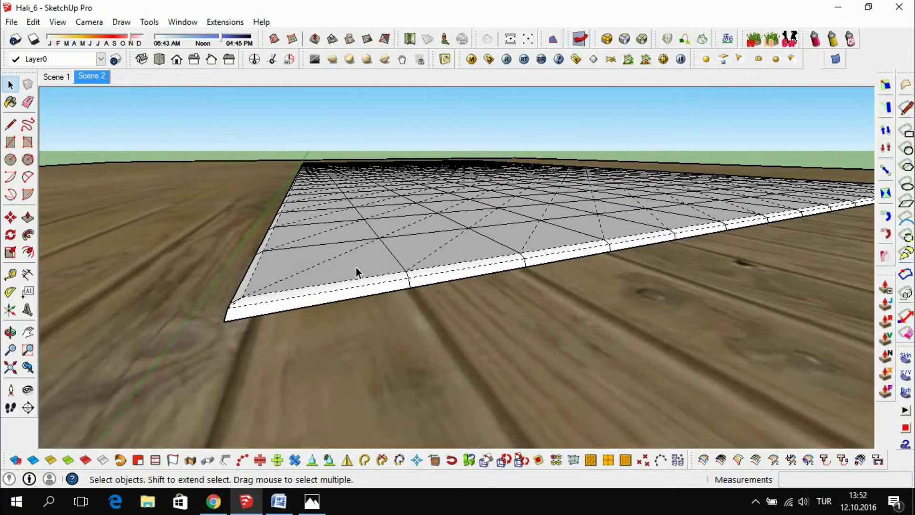
{"action": "left_click", "coordinate": [279, 501]}
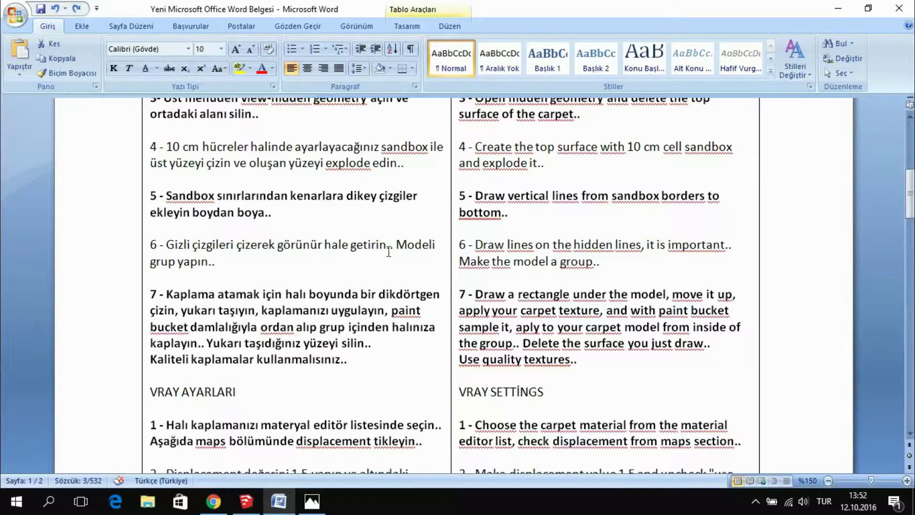
{"action": "left_click", "coordinate": [247, 501]}
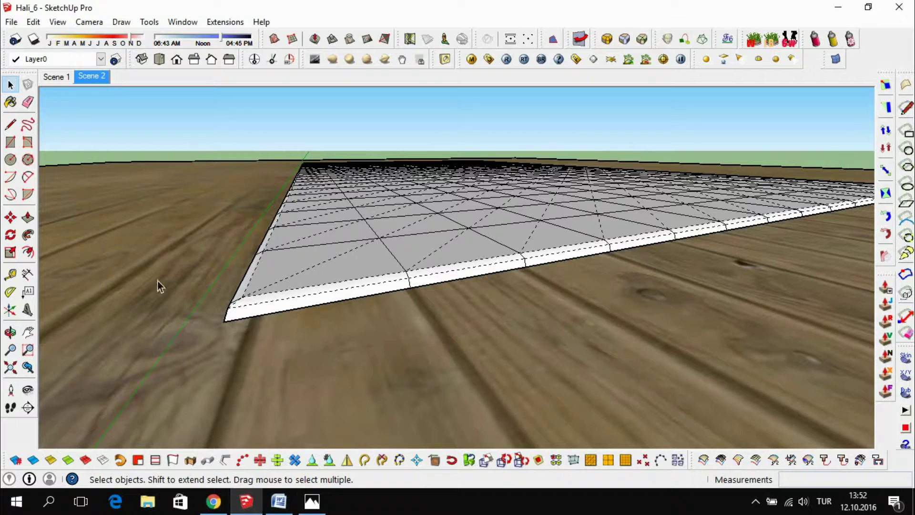
{"action": "left_click", "coordinate": [11, 125]}
{"action": "left_click", "coordinate": [216, 312]}
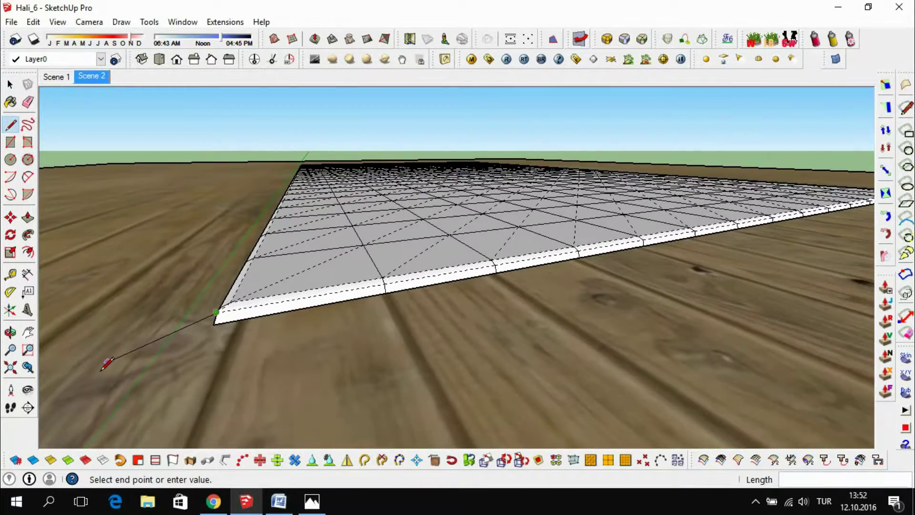
{"action": "scroll", "coordinate": [101, 369], "scroll_direction": "down", "scroll_amount": 3}
{"action": "scroll", "coordinate": [101, 369], "scroll_direction": "down", "scroll_amount": 2}
{"action": "scroll", "coordinate": [847, 206], "scroll_direction": "up", "scroll_amount": 5}
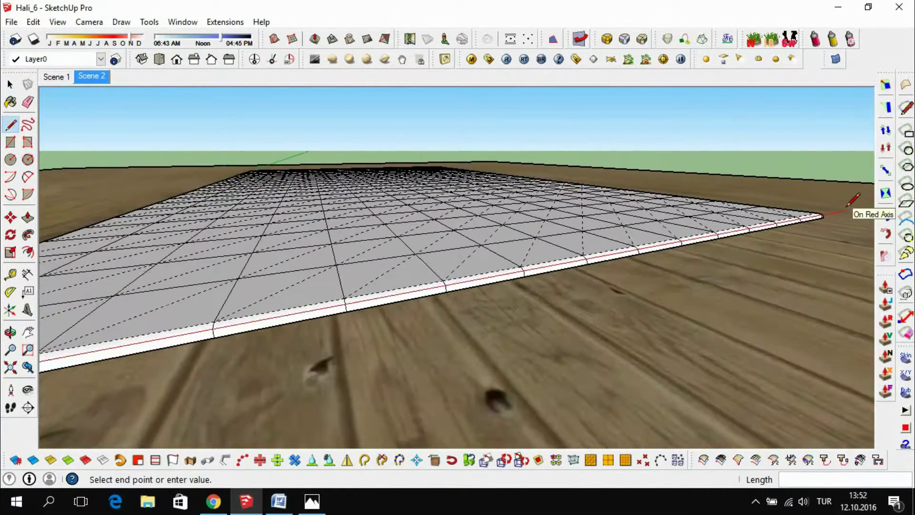
{"action": "scroll", "coordinate": [847, 209], "scroll_direction": "up", "scroll_amount": 2}
{"action": "scroll", "coordinate": [847, 217], "scroll_direction": "up", "scroll_amount": 1}
{"action": "scroll", "coordinate": [847, 224], "scroll_direction": "up", "scroll_amount": 1}
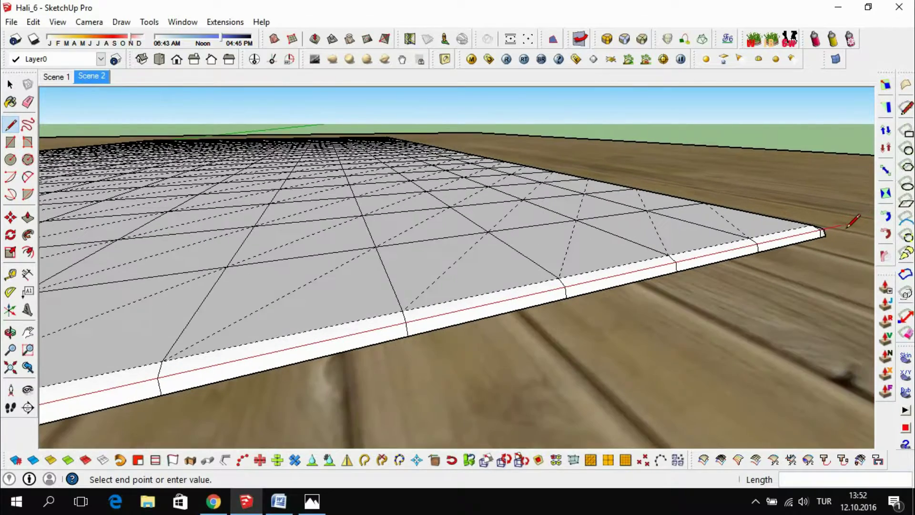
{"action": "left_click", "coordinate": [822, 229]}
{"action": "mouse_move", "coordinate": [777, 241]}
{"action": "middle_mouse_down"}
{"action": "mouse_move", "coordinate": [535, 288]}
{"action": "mouse_move", "coordinate": [347, 190]}
{"action": "middle_mouse_up"}
{"action": "scroll", "coordinate": [376, 219], "scroll_direction": "down", "scroll_amount": 2}
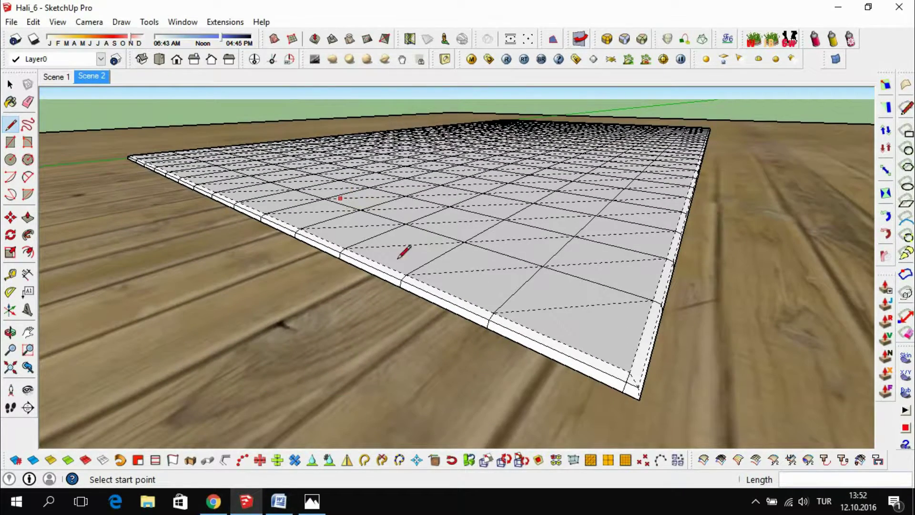
{"action": "left_click", "coordinate": [629, 371]}
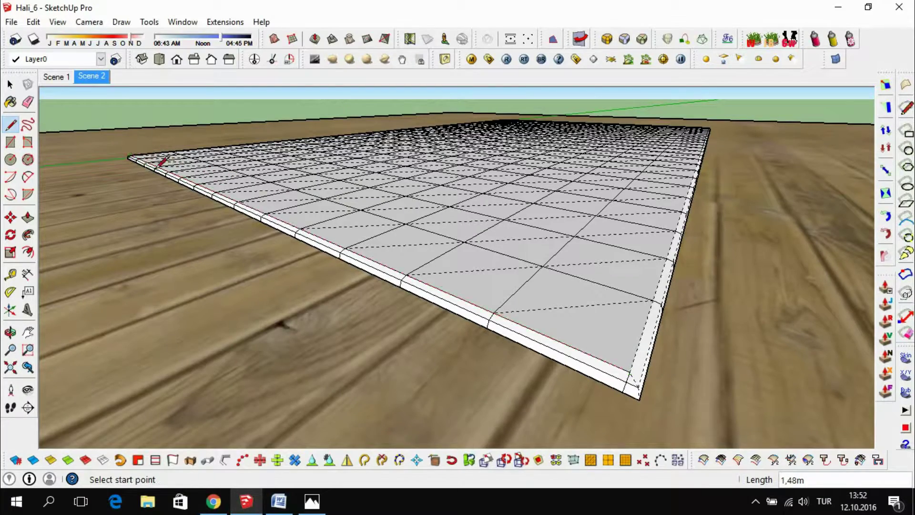
{"action": "middle_click_drag", "start_coordinate": [193, 260], "coordinate": [173, 310]}
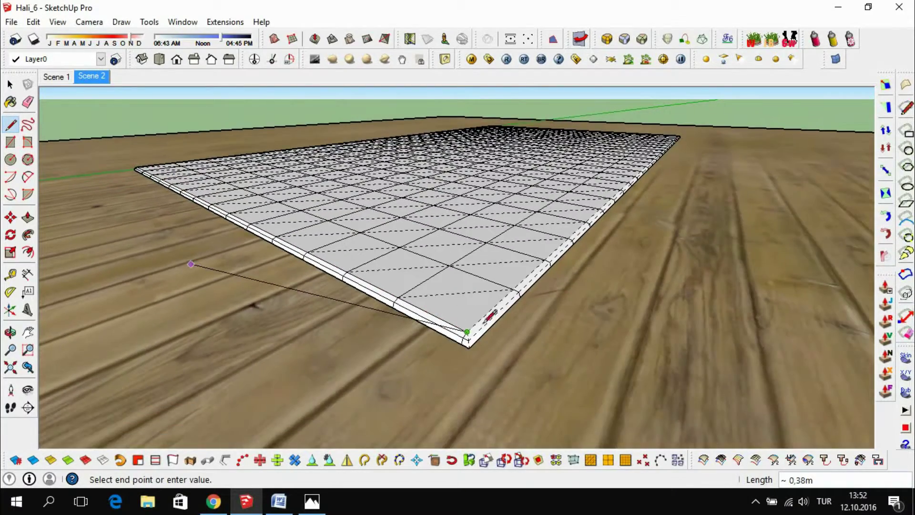
{"action": "scroll", "coordinate": [173, 310], "scroll_direction": "down", "scroll_amount": 2}
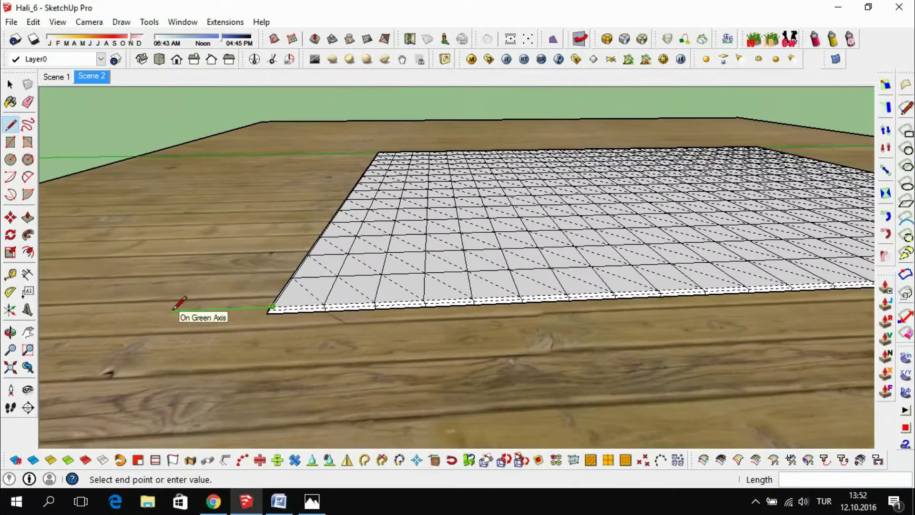
{"action": "scroll", "coordinate": [173, 309], "scroll_direction": "down", "scroll_amount": 2}
{"action": "scroll", "coordinate": [173, 310], "scroll_direction": "down", "scroll_amount": 1}
{"action": "scroll", "coordinate": [842, 273], "scroll_direction": "up", "scroll_amount": 1}
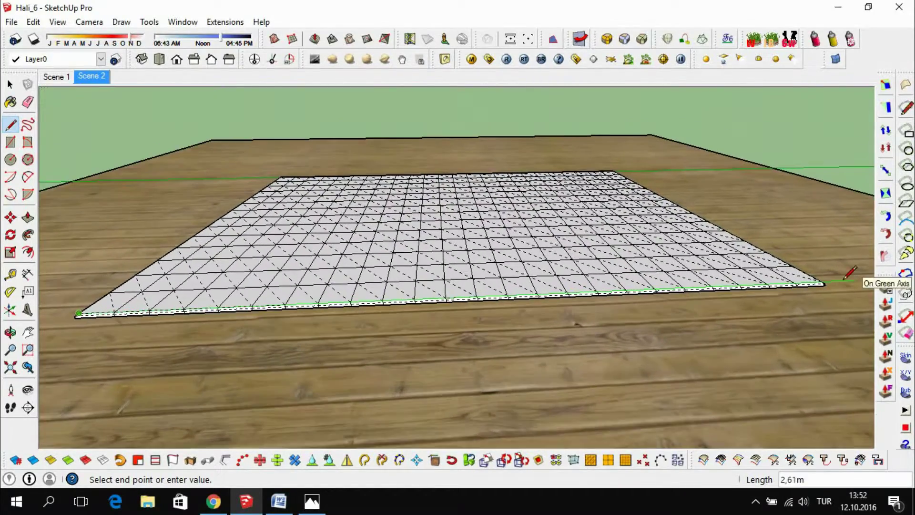
{"action": "scroll", "coordinate": [843, 274], "scroll_direction": "up", "scroll_amount": 1}
{"action": "scroll", "coordinate": [844, 275], "scroll_direction": "up", "scroll_amount": 1}
{"action": "scroll", "coordinate": [847, 275], "scroll_direction": "up", "scroll_amount": 1}
{"action": "scroll", "coordinate": [834, 276], "scroll_direction": "up", "scroll_amount": 1}
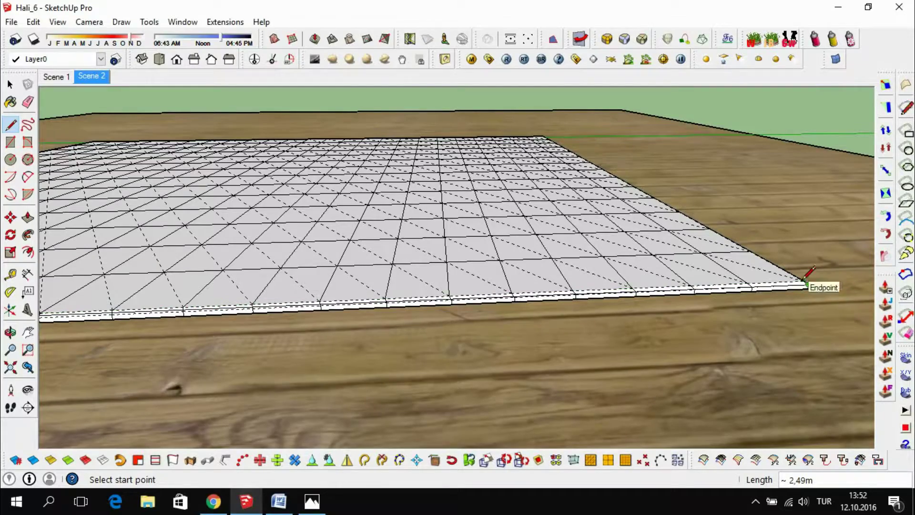
{"action": "scroll", "coordinate": [804, 280], "scroll_direction": "up", "scroll_amount": 1}
{"action": "scroll", "coordinate": [805, 280], "scroll_direction": "up", "scroll_amount": 1}
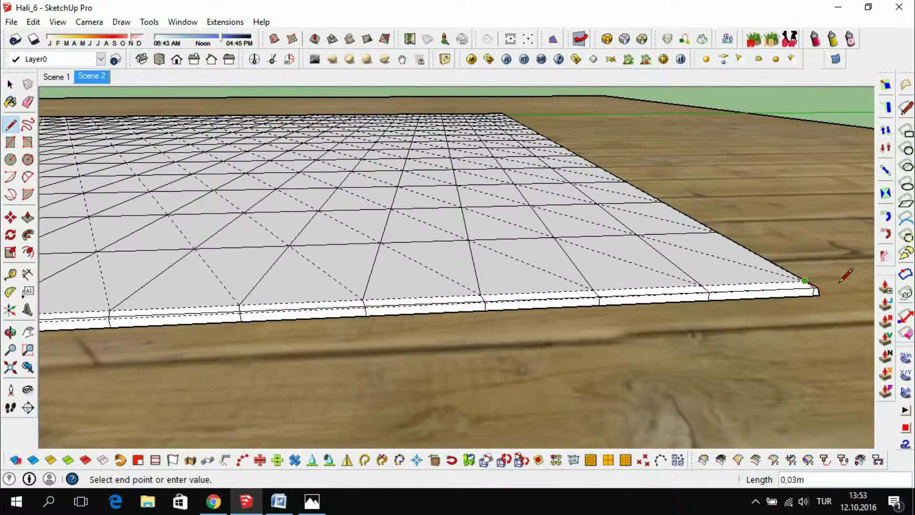
{"action": "scroll", "coordinate": [838, 280], "scroll_direction": "down", "scroll_amount": 1}
{"action": "scroll", "coordinate": [833, 286], "scroll_direction": "down", "scroll_amount": 1}
{"action": "scroll", "coordinate": [829, 291], "scroll_direction": "down", "scroll_amount": 1}
{"action": "scroll", "coordinate": [822, 310], "scroll_direction": "down", "scroll_amount": 1}
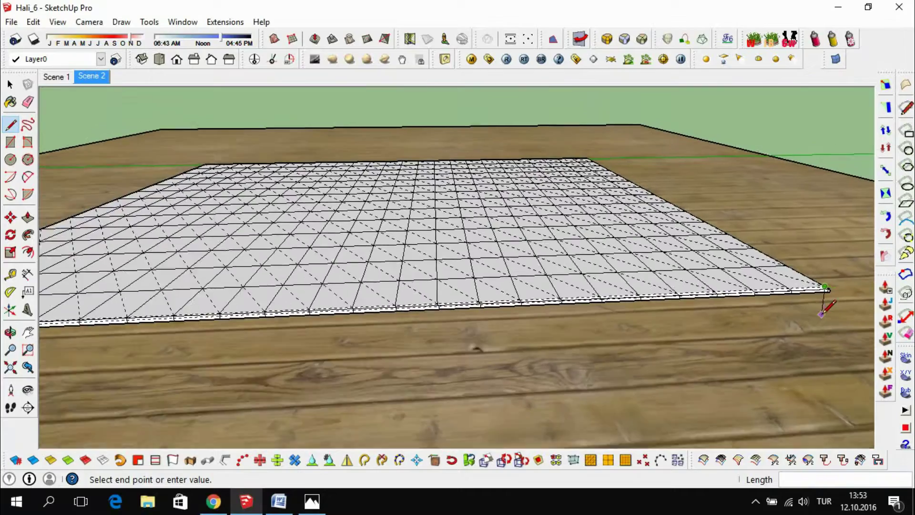
{"action": "scroll", "coordinate": [821, 314], "scroll_direction": "down", "scroll_amount": 2}
{"action": "scroll", "coordinate": [786, 316], "scroll_direction": "down", "scroll_amount": 1}
{"action": "scroll", "coordinate": [112, 316], "scroll_direction": "up", "scroll_amount": 1}
{"action": "scroll", "coordinate": [120, 318], "scroll_direction": "up", "scroll_amount": 2}
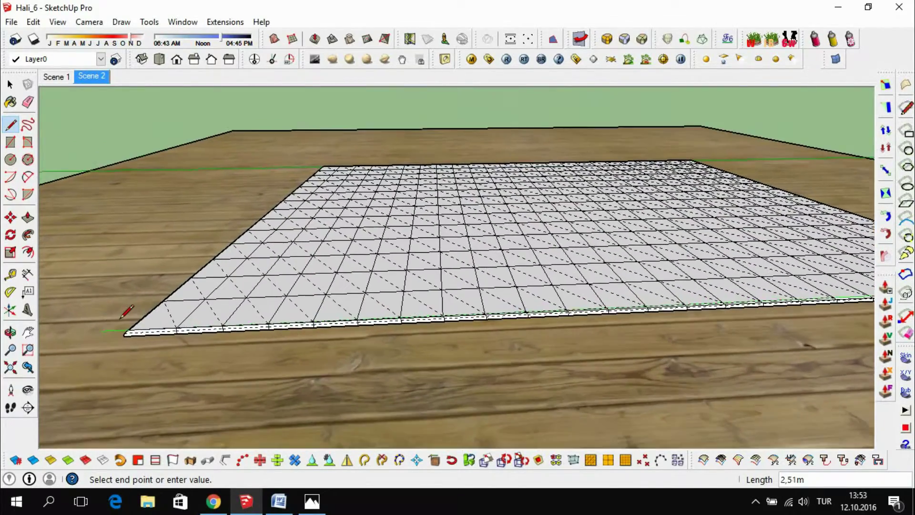
{"action": "scroll", "coordinate": [120, 318], "scroll_direction": "up", "scroll_amount": 1}
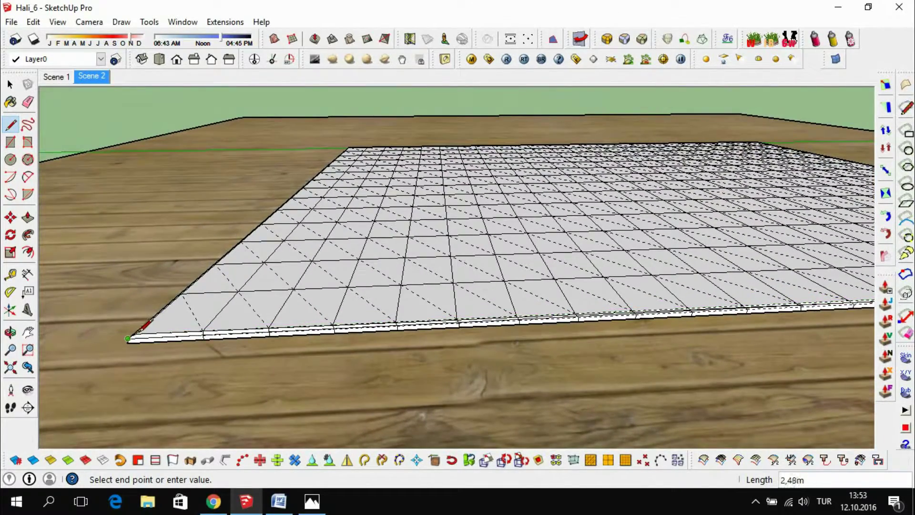
{"action": "scroll", "coordinate": [91, 304], "scroll_direction": "down", "scroll_amount": 2}
{"action": "scroll", "coordinate": [81, 266], "scroll_direction": "down", "scroll_amount": 2}
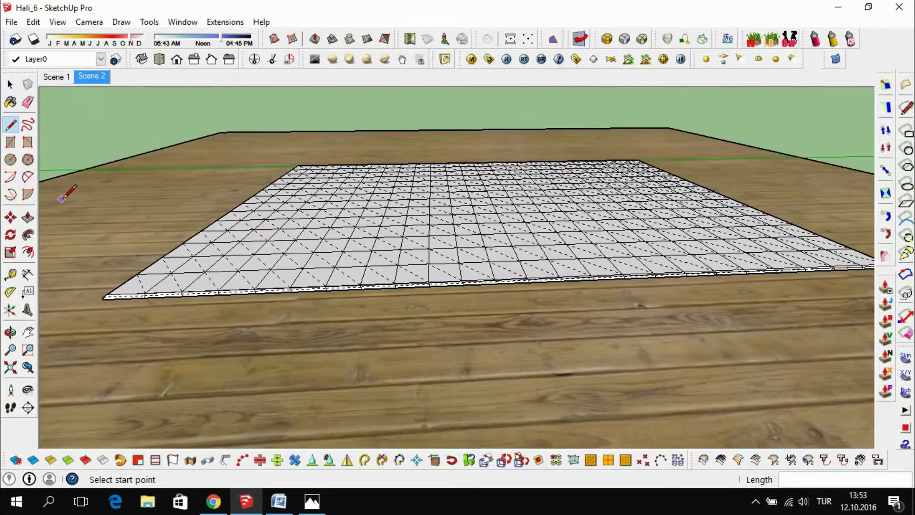
{"action": "scroll", "coordinate": [81, 252], "scroll_direction": "down", "scroll_amount": 1}
- Orbit and zoom around the carpet platform to inspect it from above and side-on
{"action": "mouse_move", "coordinate": [588, 306]}
{"action": "middle_mouse_down"}
{"action": "mouse_move", "coordinate": [388, 249]}
{"action": "mouse_move", "coordinate": [492, 331]}
{"action": "middle_mouse_up"}
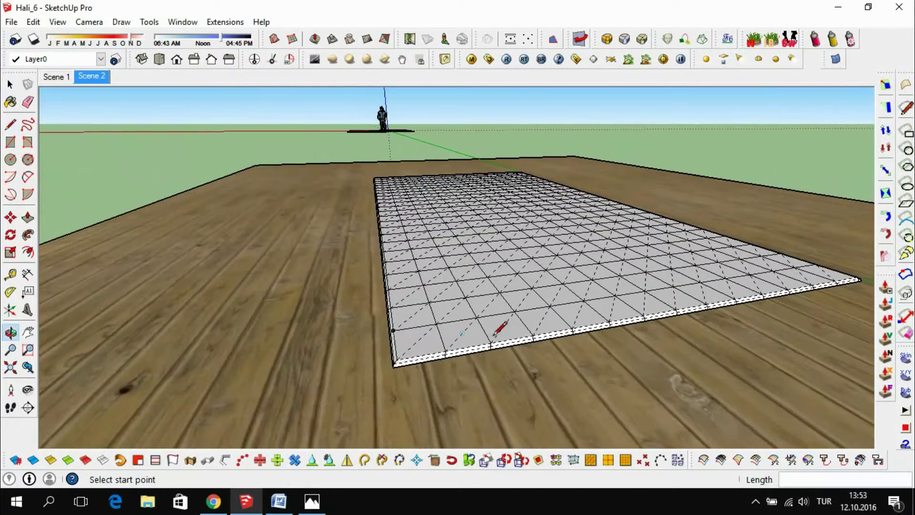
{"action": "scroll", "coordinate": [374, 359], "scroll_direction": "up", "scroll_amount": 1}
{"action": "scroll", "coordinate": [681, 315], "scroll_direction": "up", "scroll_amount": 1}
{"action": "scroll", "coordinate": [681, 315], "scroll_direction": "up", "scroll_amount": 1}
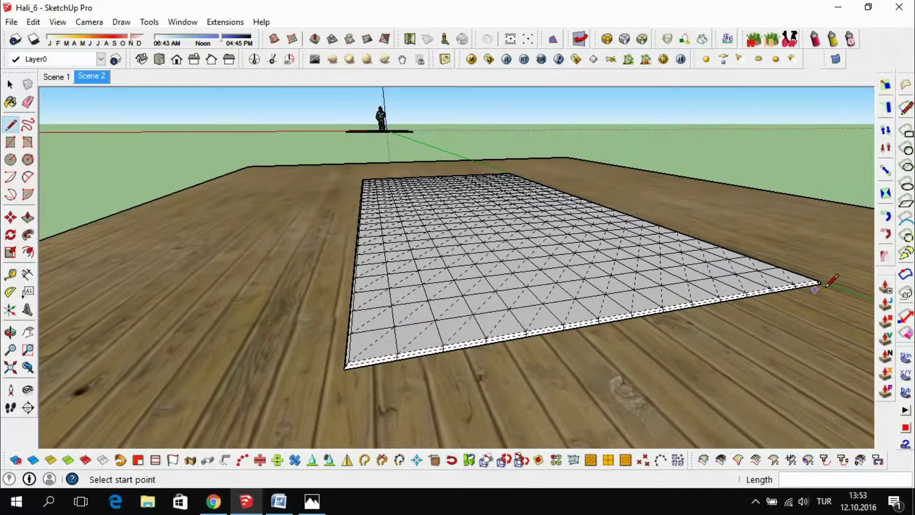
{"action": "scroll", "coordinate": [524, 390], "scroll_direction": "up", "scroll_amount": 1}
{"action": "scroll", "coordinate": [483, 413], "scroll_direction": "up", "scroll_amount": 1}
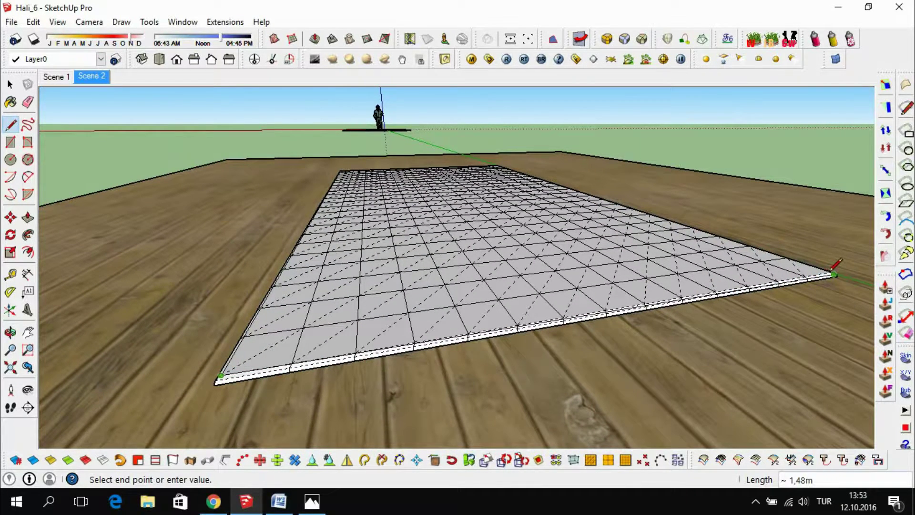
{"action": "scroll", "coordinate": [835, 263], "scroll_direction": "up", "scroll_amount": 1}
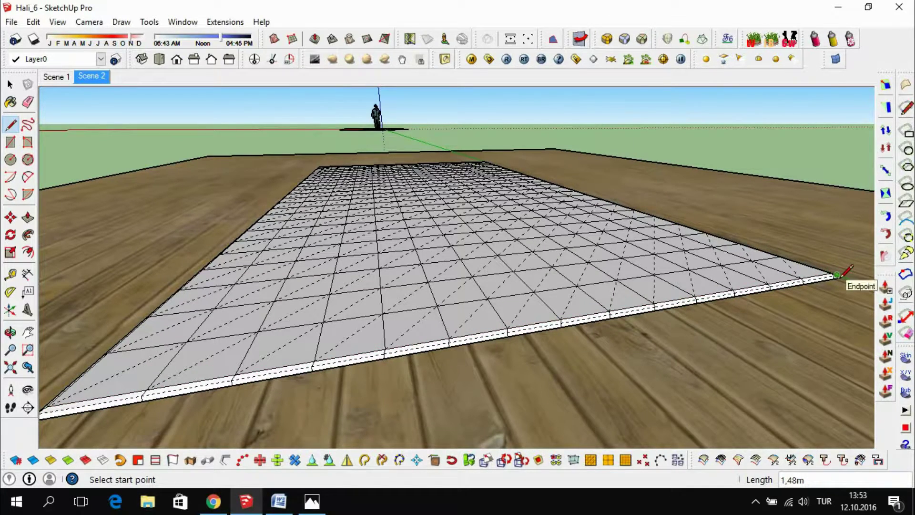
{"action": "scroll", "coordinate": [837, 276], "scroll_direction": "down", "scroll_amount": 1}
{"action": "scroll", "coordinate": [265, 372], "scroll_direction": "up", "scroll_amount": 2}
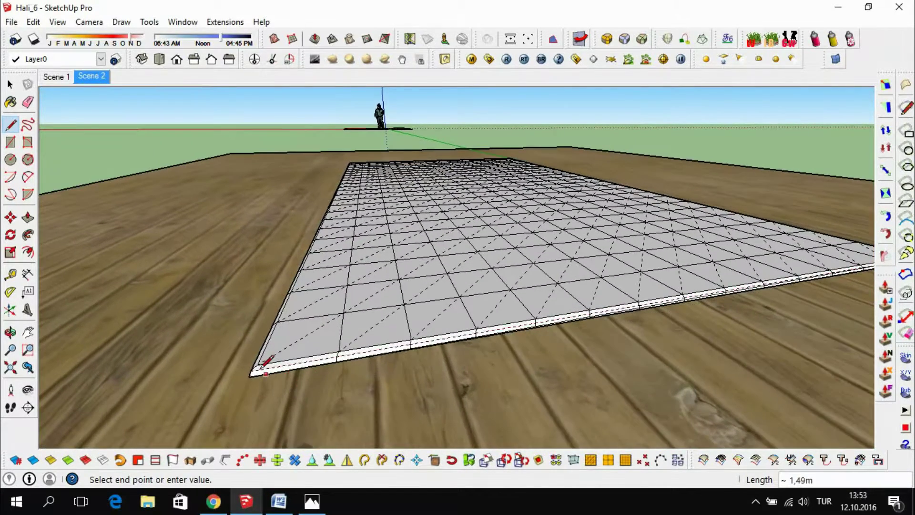
{"action": "scroll", "coordinate": [541, 373], "scroll_direction": "down", "scroll_amount": 1}
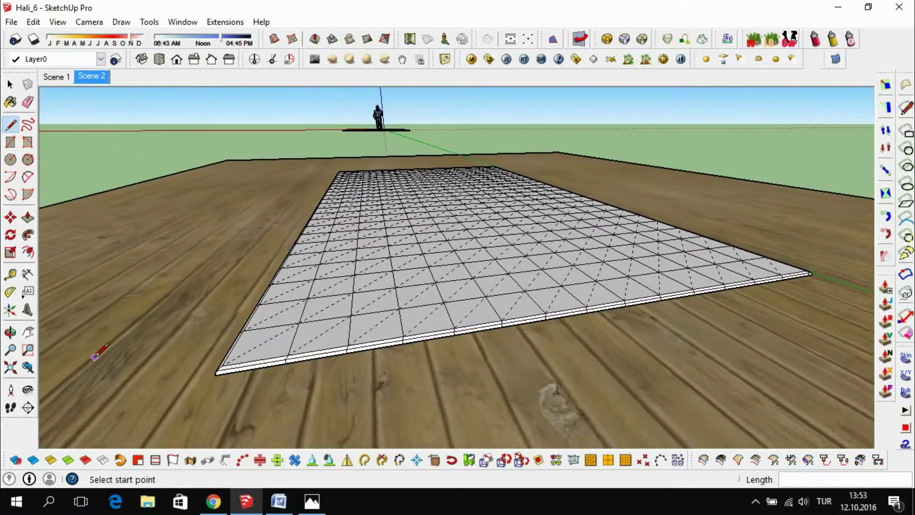
{"action": "scroll", "coordinate": [645, 275], "scroll_direction": "down", "scroll_amount": 1}
{"action": "mouse_move", "coordinate": [645, 275]}
{"action": "middle_mouse_down"}
{"action": "mouse_move", "coordinate": [547, 287]}
{"action": "mouse_move", "coordinate": [333, 249]}
{"action": "mouse_move", "coordinate": [322, 316]}
{"action": "middle_mouse_up"}
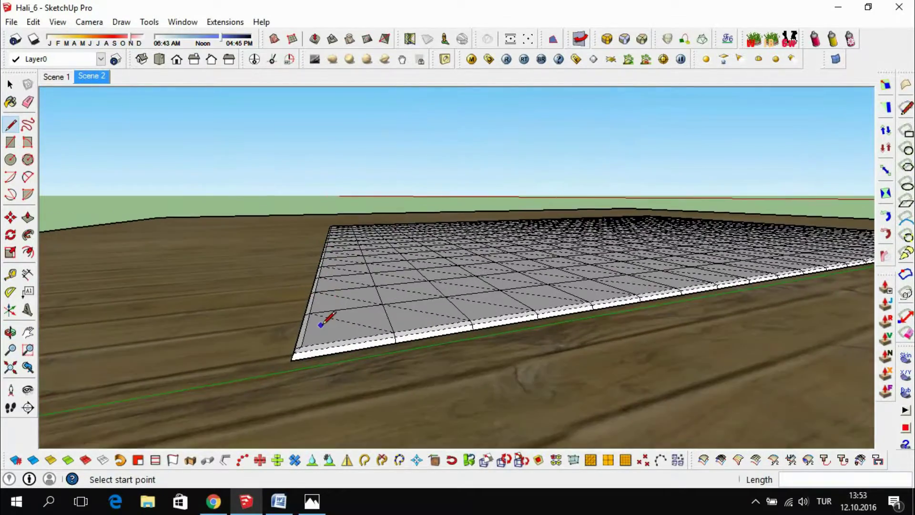
{"action": "scroll", "coordinate": [316, 326], "scroll_direction": "up", "scroll_amount": 1}
{"action": "scroll", "coordinate": [293, 352], "scroll_direction": "up", "scroll_amount": 1}
{"action": "scroll", "coordinate": [112, 376], "scroll_direction": "down", "scroll_amount": 1}
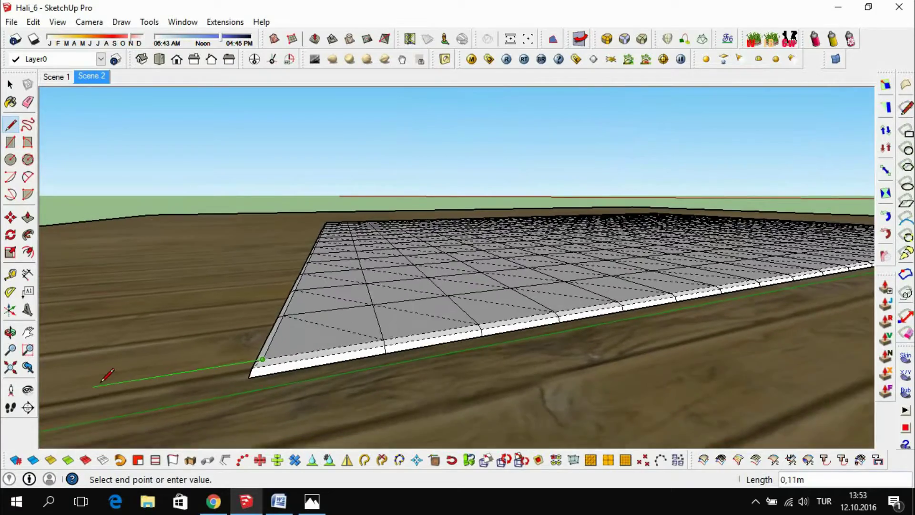
{"action": "scroll", "coordinate": [110, 381], "scroll_direction": "down", "scroll_amount": 1}
{"action": "scroll", "coordinate": [99, 383], "scroll_direction": "down", "scroll_amount": 1}
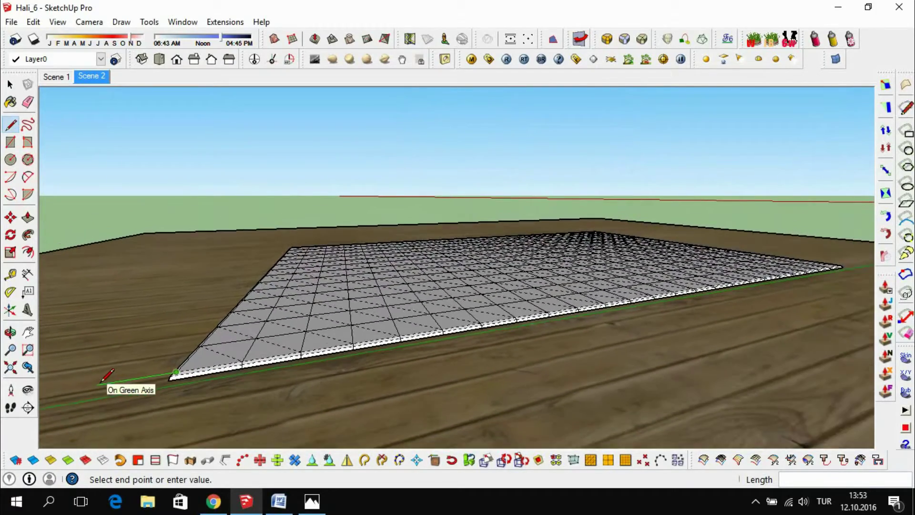
{"action": "scroll", "coordinate": [842, 265], "scroll_direction": "up", "scroll_amount": 1}
{"action": "scroll", "coordinate": [818, 258], "scroll_direction": "up", "scroll_amount": 1}
{"action": "scroll", "coordinate": [810, 260], "scroll_direction": "up", "scroll_amount": 1}
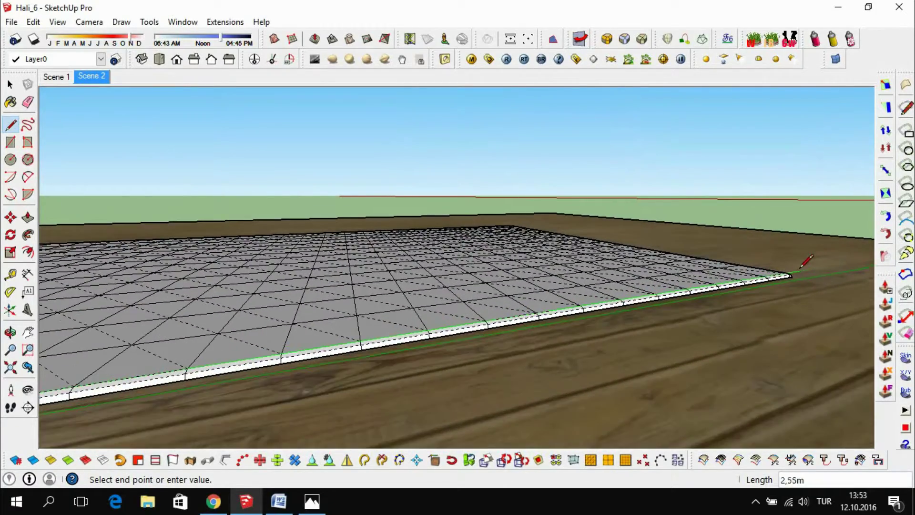
{"action": "scroll", "coordinate": [808, 260], "scroll_direction": "up", "scroll_amount": 1}
{"action": "scroll", "coordinate": [806, 261], "scroll_direction": "up", "scroll_amount": 1}
{"action": "scroll", "coordinate": [806, 261], "scroll_direction": "up", "scroll_amount": 1}
{"action": "scroll", "coordinate": [786, 274], "scroll_direction": "up", "scroll_amount": 1}
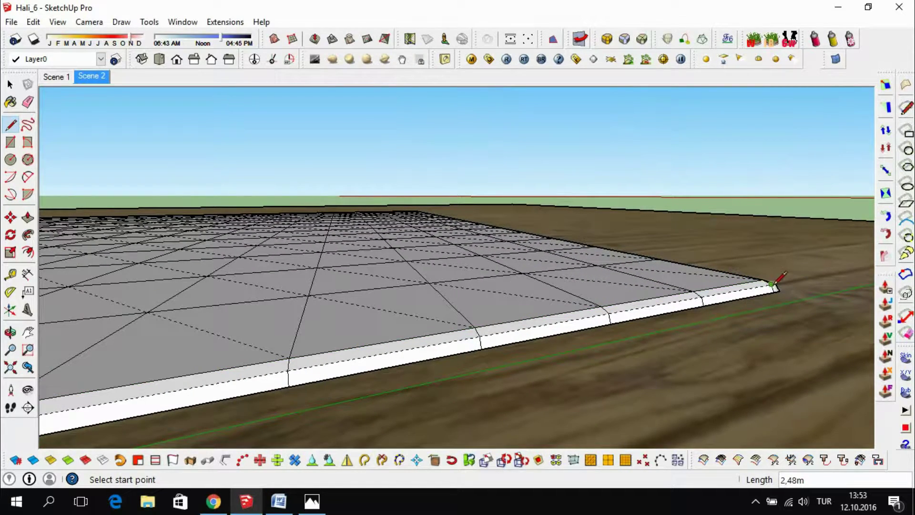
{"action": "scroll", "coordinate": [770, 284], "scroll_direction": "up", "scroll_amount": 1}
- Draw a line from the platform's right corner to its left corner
{"action": "left_click", "coordinate": [777, 282]}
{"action": "scroll", "coordinate": [781, 280], "scroll_direction": "down", "scroll_amount": 1}
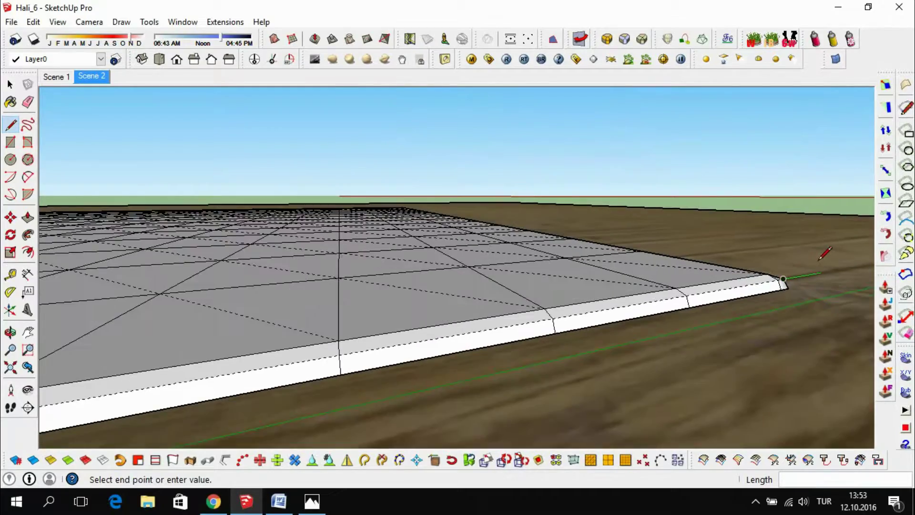
{"action": "scroll", "coordinate": [789, 277], "scroll_direction": "down", "scroll_amount": 1}
{"action": "scroll", "coordinate": [795, 273], "scroll_direction": "down", "scroll_amount": 1}
{"action": "scroll", "coordinate": [802, 269], "scroll_direction": "down", "scroll_amount": 1}
{"action": "scroll", "coordinate": [817, 264], "scroll_direction": "down", "scroll_amount": 1}
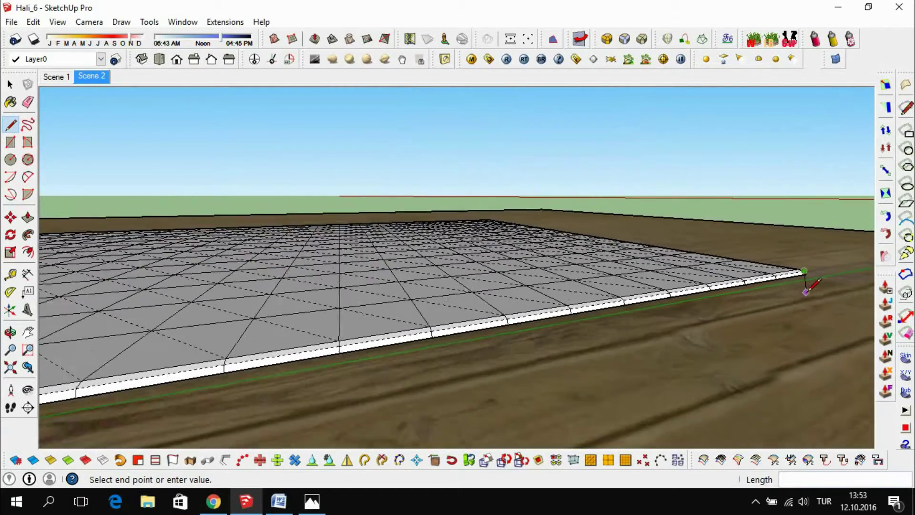
{"action": "scroll", "coordinate": [812, 274], "scroll_direction": "down", "scroll_amount": 1}
{"action": "scroll", "coordinate": [809, 284], "scroll_direction": "down", "scroll_amount": 1}
{"action": "scroll", "coordinate": [805, 291], "scroll_direction": "down", "scroll_amount": 1}
{"action": "scroll", "coordinate": [804, 286], "scroll_direction": "down", "scroll_amount": 1}
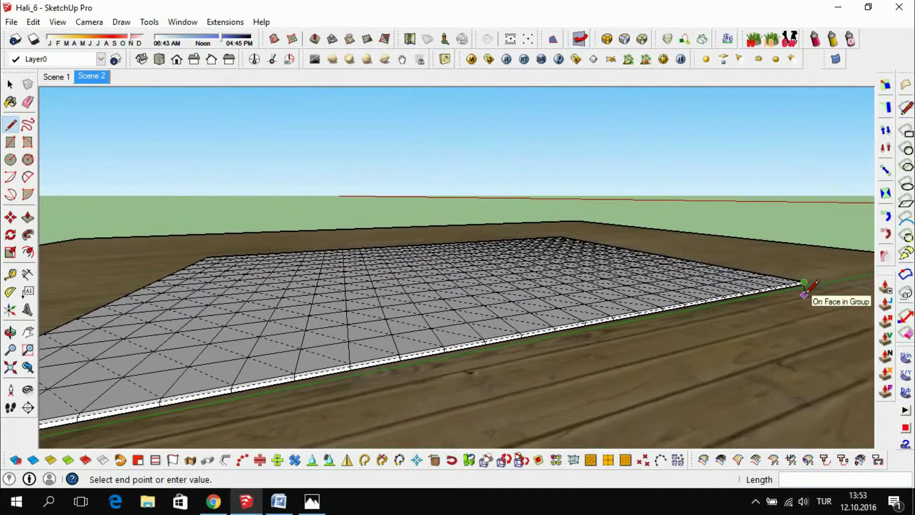
{"action": "scroll", "coordinate": [804, 286], "scroll_direction": "down", "scroll_amount": 1}
{"action": "scroll", "coordinate": [804, 286], "scroll_direction": "down", "scroll_amount": 1}
{"action": "scroll", "coordinate": [268, 391], "scroll_direction": "up", "scroll_amount": 1}
{"action": "scroll", "coordinate": [267, 392], "scroll_direction": "up", "scroll_amount": 1}
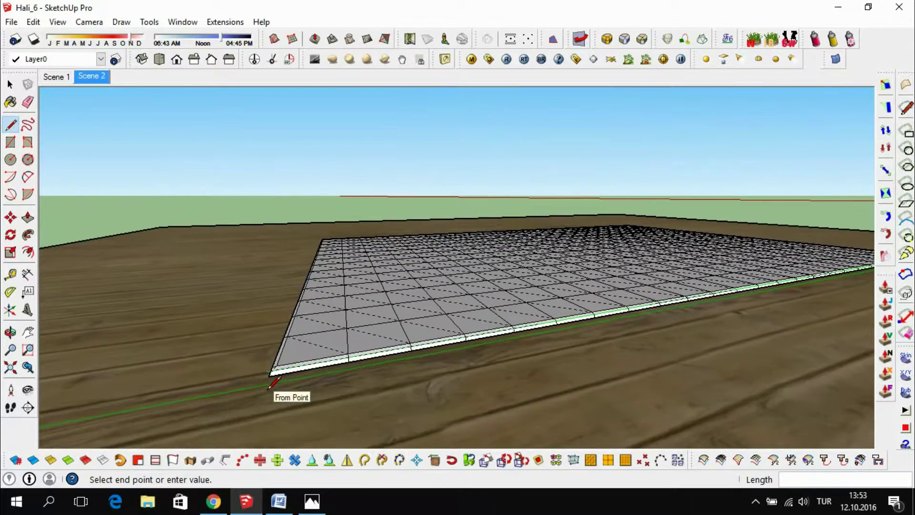
{"action": "scroll", "coordinate": [270, 374], "scroll_direction": "up", "scroll_amount": 1}
{"action": "left_click", "coordinate": [270, 367]}
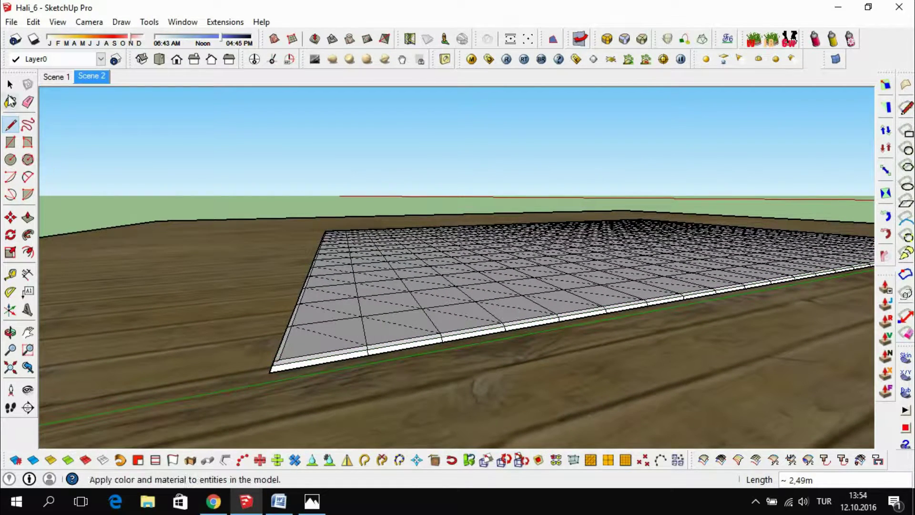
- Turn off hidden geometry so the carpet shows a clean square grid
{"action": "left_click", "coordinate": [10, 85]}
{"action": "left_click", "coordinate": [56, 22]}
{"action": "left_click", "coordinate": [88, 72]}
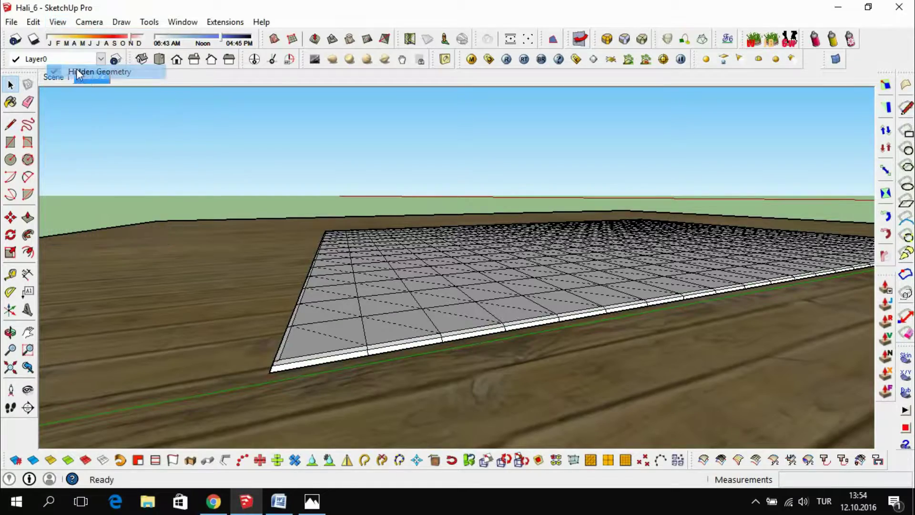
{"action": "mouse_move", "coordinate": [457, 271]}
{"action": "middle_mouse_down"}
{"action": "mouse_move", "coordinate": [425, 325]}
{"action": "mouse_move", "coordinate": [415, 138]}
{"action": "middle_mouse_up"}
{"action": "scroll", "coordinate": [437, 233], "scroll_direction": "down", "scroll_amount": 3}
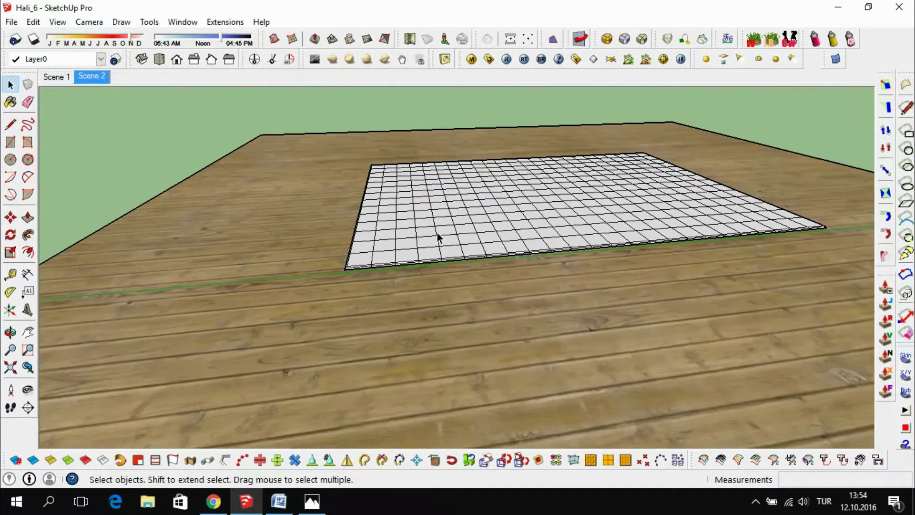
{"action": "middle_click_drag", "start_coordinate": [488, 265], "coordinate": [349, 400]}
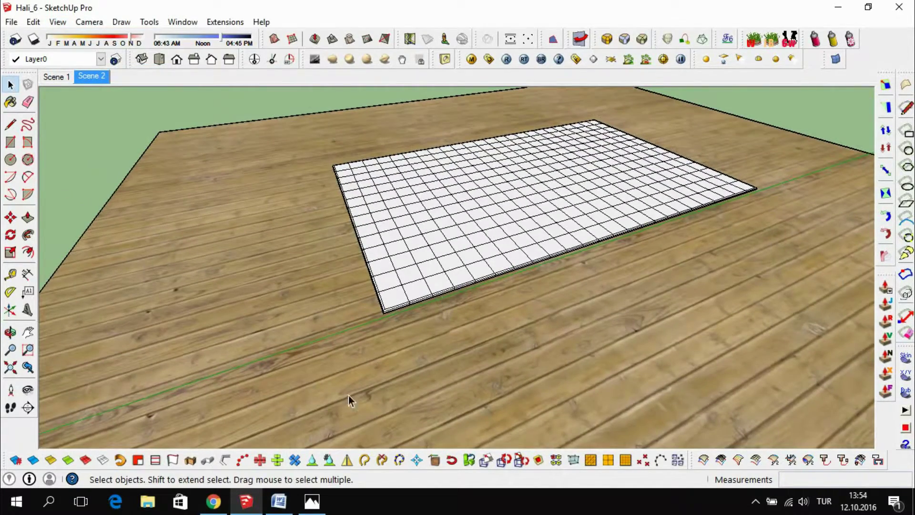
- Read step 7 of the Word notes, then return to the SketchUp model
{"action": "left_click", "coordinate": [279, 501]}
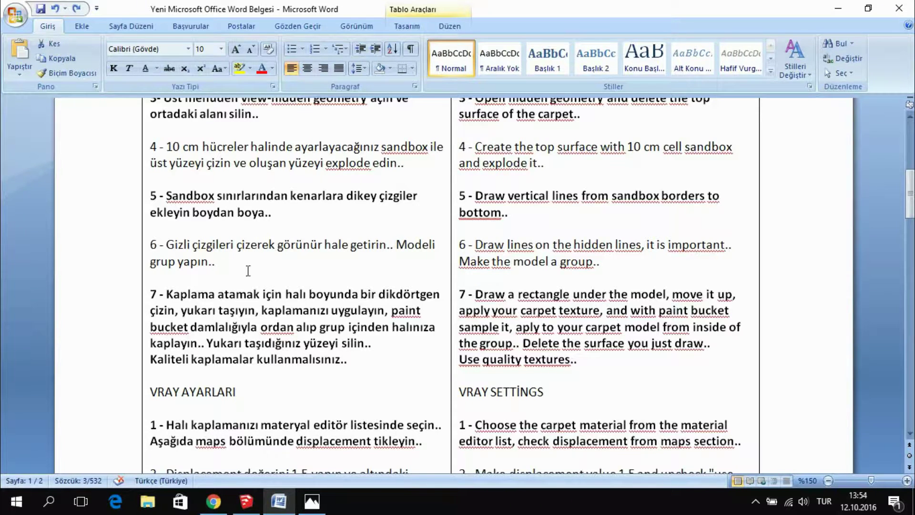
{"action": "triple_click", "coordinate": [222, 313]}
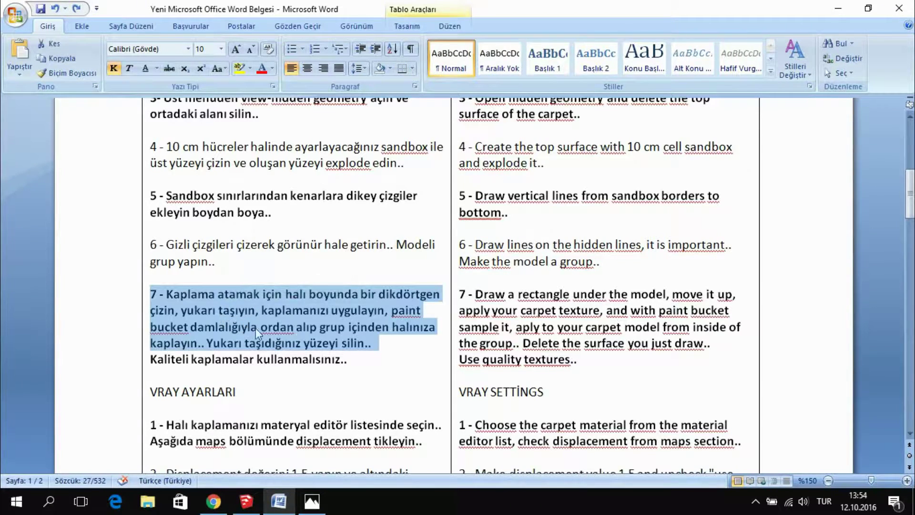
{"action": "triple_click", "coordinate": [546, 325]}
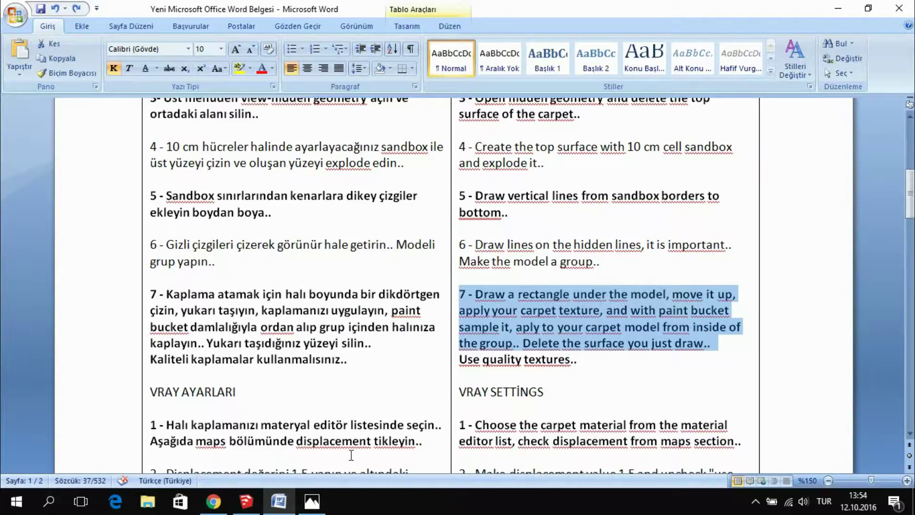
{"action": "left_click", "coordinate": [246, 500]}
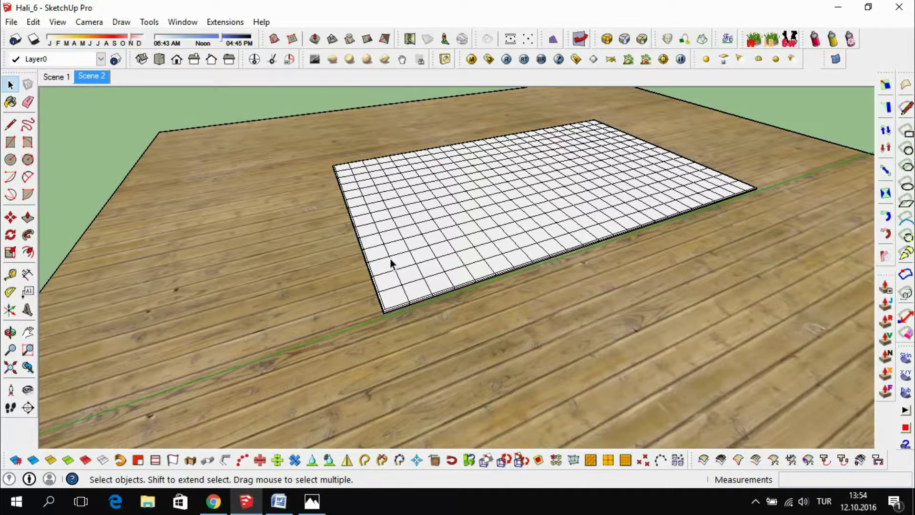
- Hide the wooden floor beneath the carpet
{"action": "scroll", "coordinate": [390, 261], "scroll_direction": "up", "scroll_amount": 2}
{"action": "scroll", "coordinate": [394, 296], "scroll_direction": "up", "scroll_amount": 2}
{"action": "right_click", "coordinate": [312, 370]}
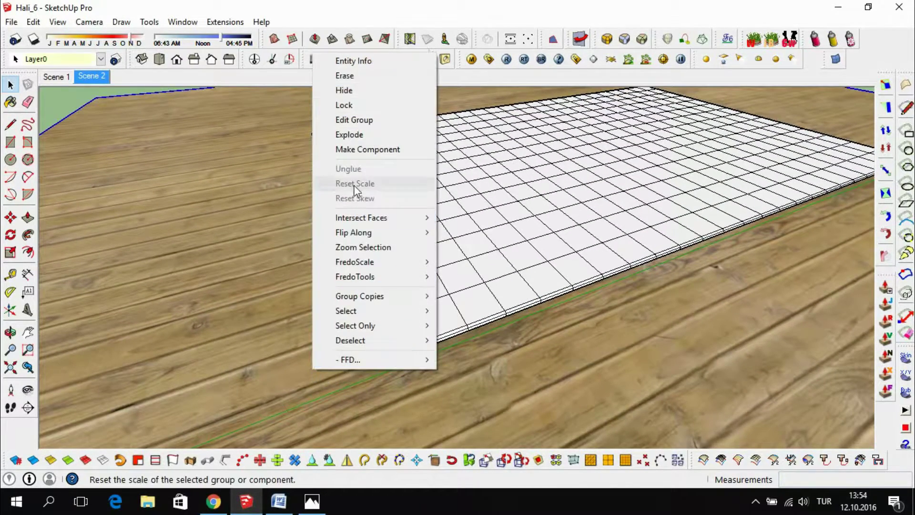
{"action": "left_click", "coordinate": [348, 91]}
- From below, select the carpet slab geometry and make it a group
{"action": "middle_click_drag", "start_coordinate": [430, 301], "coordinate": [439, 127]}
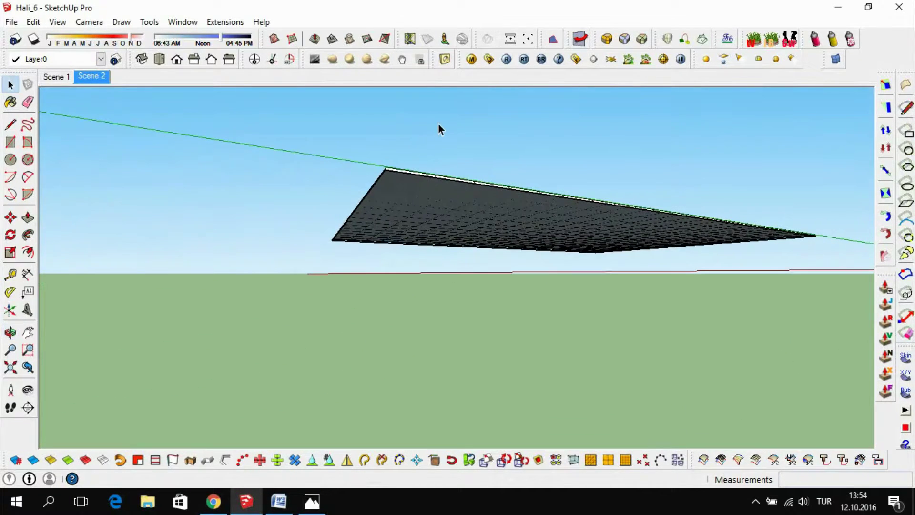
{"action": "left_click", "coordinate": [10, 142]}
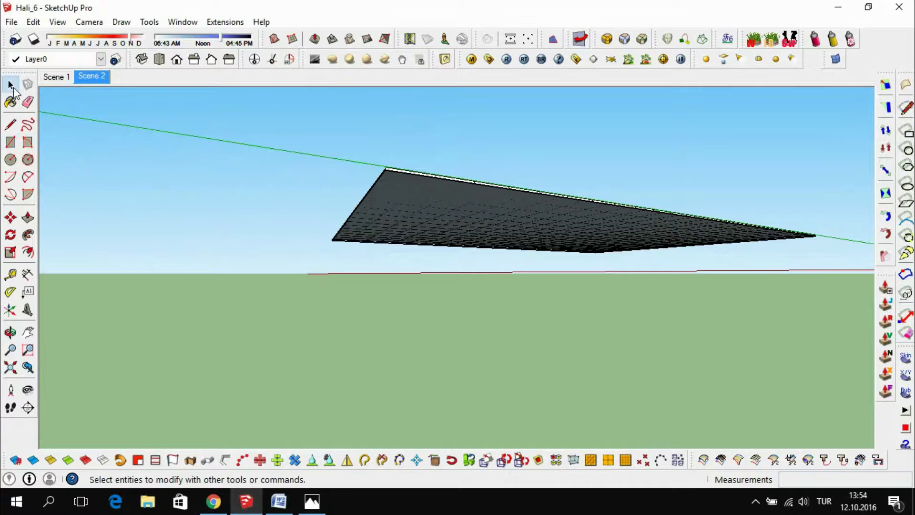
{"action": "left_click", "coordinate": [10, 84]}
{"action": "left_click", "coordinate": [410, 184]}
{"action": "right_click", "coordinate": [411, 185]}
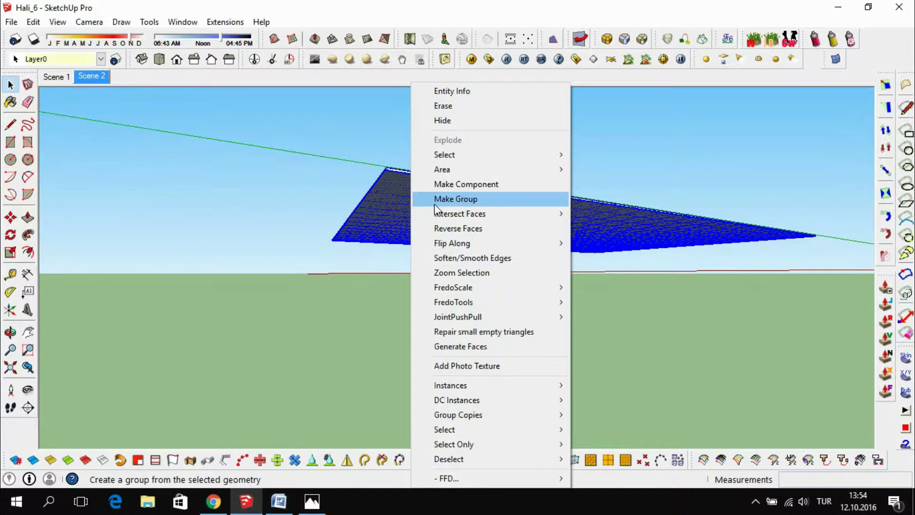
{"action": "left_click", "coordinate": [455, 199]}
{"action": "left_click", "coordinate": [305, 231]}
- Draw a 1,50 m × 2,50 m rectangle under the carpet slab
{"action": "left_click", "coordinate": [11, 145]}
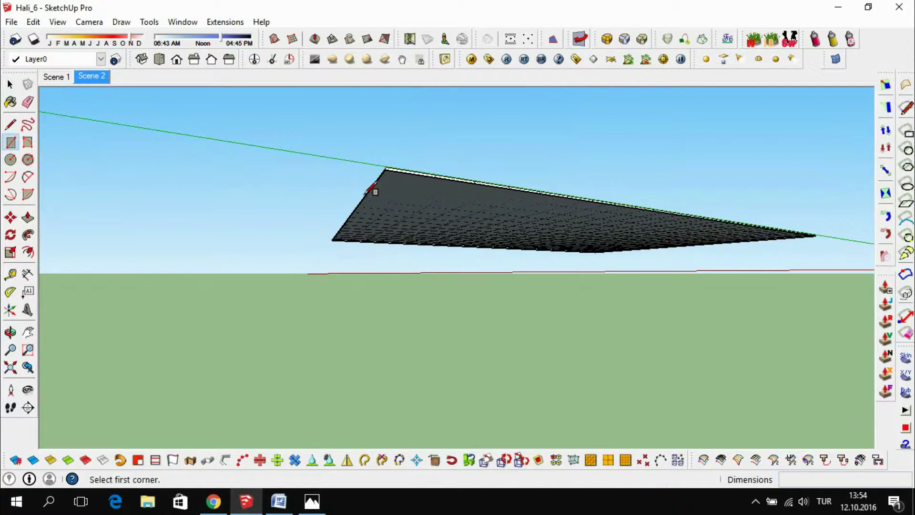
{"action": "scroll", "coordinate": [404, 186], "scroll_direction": "up", "scroll_amount": 2}
{"action": "scroll", "coordinate": [404, 186], "scroll_direction": "up", "scroll_amount": 2}
{"action": "left_click", "coordinate": [341, 93]}
{"action": "scroll", "coordinate": [339, 181], "scroll_direction": "down", "scroll_amount": 2}
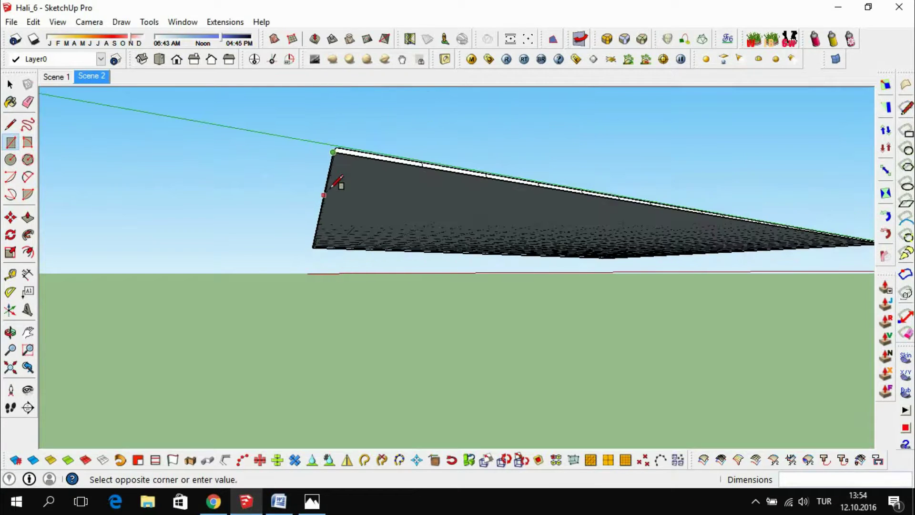
{"action": "scroll", "coordinate": [337, 180], "scroll_direction": "down", "scroll_amount": 2}
{"action": "scroll", "coordinate": [336, 179], "scroll_direction": "down", "scroll_amount": 2}
{"action": "mouse_move", "coordinate": [605, 272]}
{"action": "middle_mouse_down"}
{"action": "mouse_move", "coordinate": [581, 240]}
{"action": "mouse_move", "coordinate": [132, 218]}
{"action": "middle_mouse_up"}
{"action": "scroll", "coordinate": [683, 115], "scroll_direction": "up", "scroll_amount": 2}
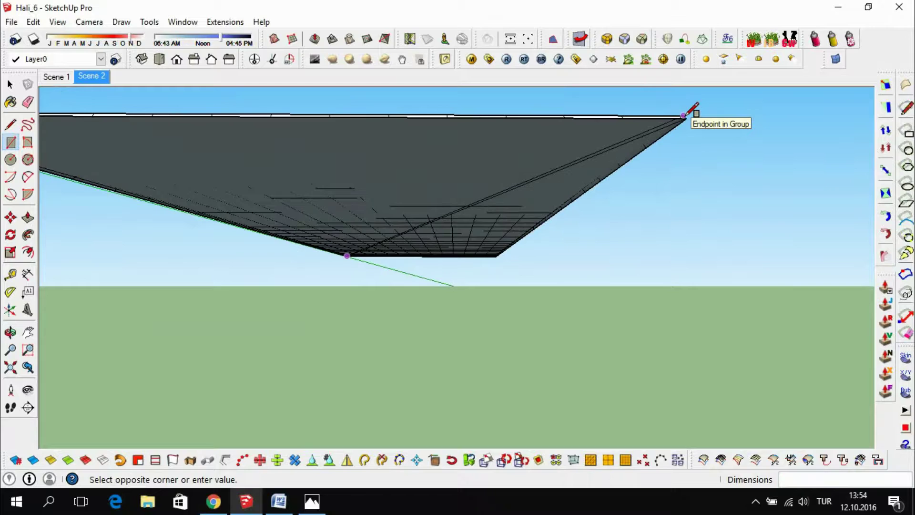
{"action": "scroll", "coordinate": [686, 114], "scroll_direction": "up", "scroll_amount": 1}
{"action": "left_click", "coordinate": [686, 118]}
- Move the rectangle 1 m straight up along the blue axis
{"action": "key", "text": "space"}
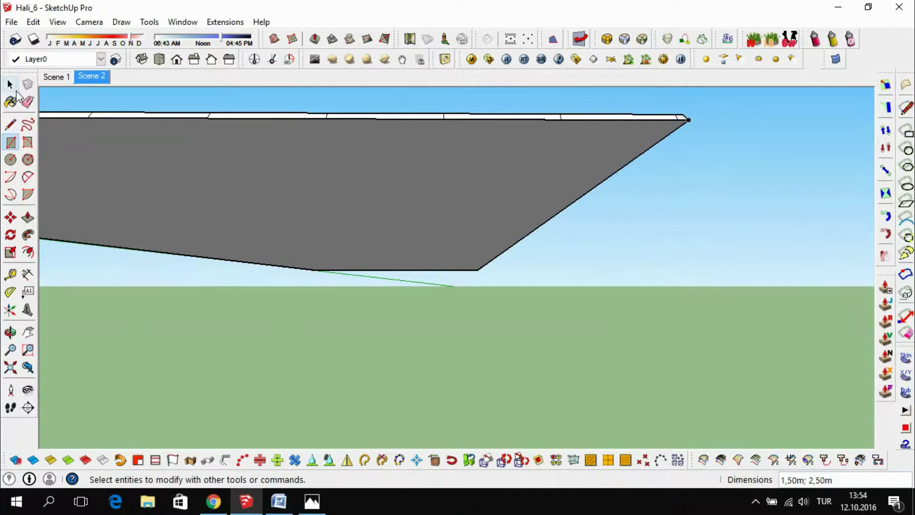
{"action": "double_click", "coordinate": [242, 193]}
{"action": "mouse_move", "coordinate": [357, 190]}
{"action": "middle_mouse_down"}
{"action": "mouse_move", "coordinate": [369, 199]}
{"action": "mouse_move", "coordinate": [353, 204]}
{"action": "middle_mouse_up"}
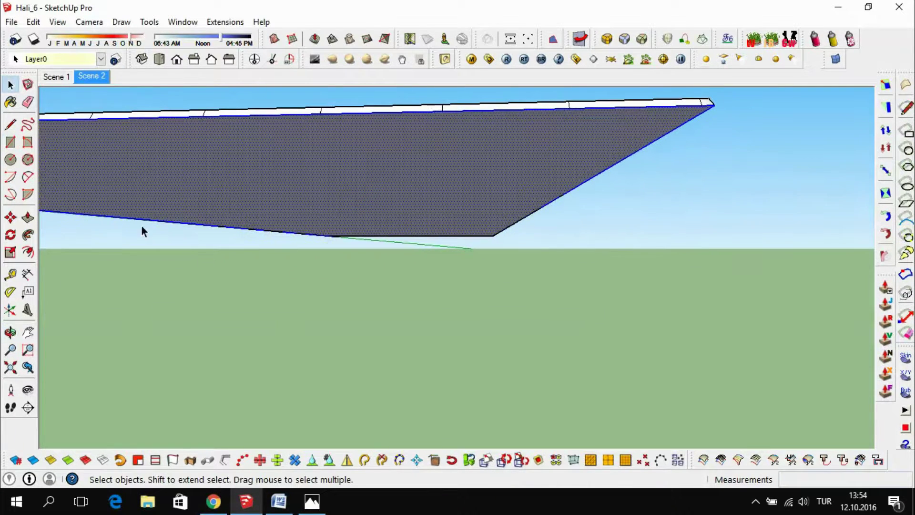
{"action": "left_click", "coordinate": [10, 217]}
{"action": "mouse_move", "coordinate": [330, 365]}
{"action": "middle_mouse_down"}
{"action": "mouse_move", "coordinate": [388, 237]}
{"action": "mouse_move", "coordinate": [408, 227]}
{"action": "mouse_move", "coordinate": [400, 292]}
{"action": "mouse_move", "coordinate": [405, 250]}
{"action": "middle_mouse_up"}
{"action": "scroll", "coordinate": [405, 250], "scroll_direction": "up", "scroll_amount": 2}
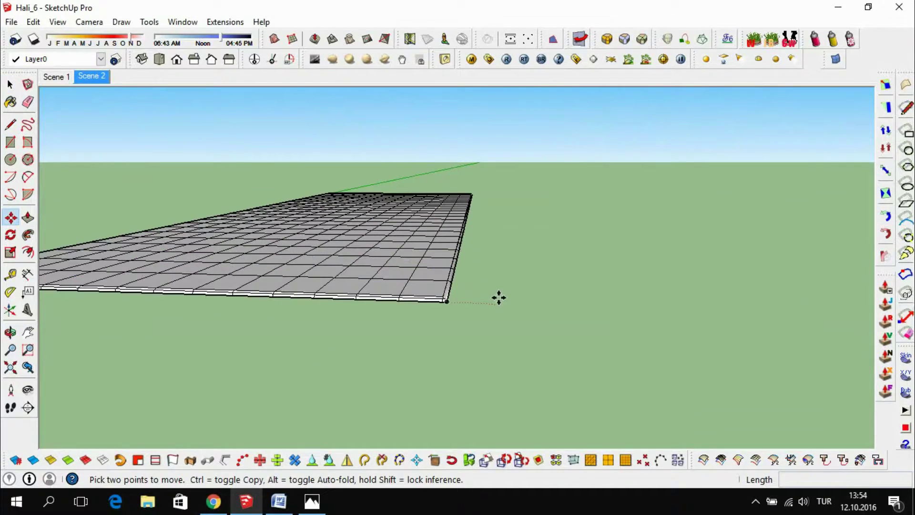
{"action": "left_click", "coordinate": [499, 302]}
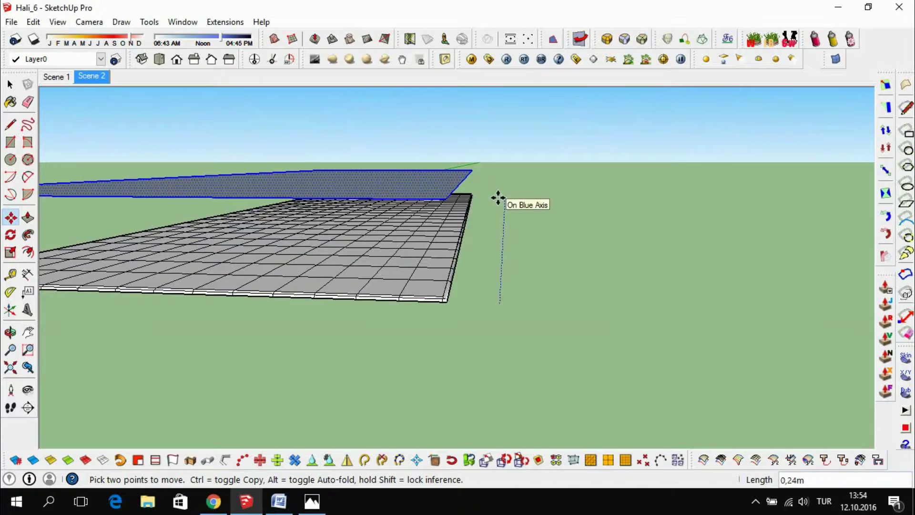
{"action": "type", "text": "1"}
{"action": "key", "text": "Return"}
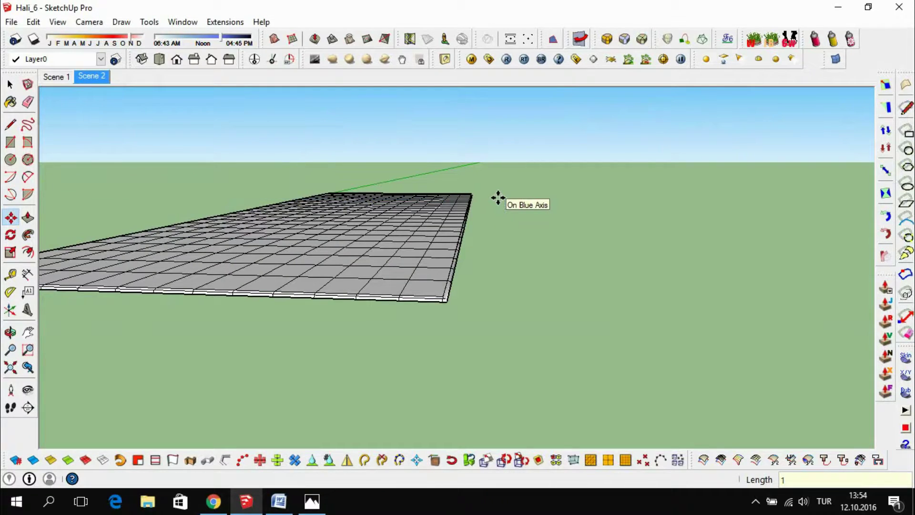
{"action": "key", "text": "space"}
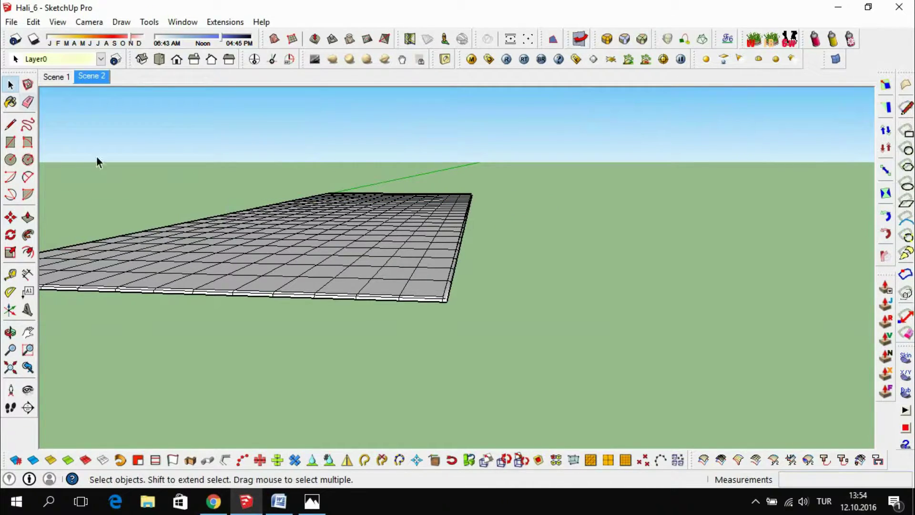
- Reverse the raised rectangle's faces so its front side shows
{"action": "mouse_move", "coordinate": [250, 232]}
{"action": "middle_mouse_down"}
{"action": "mouse_move", "coordinate": [348, 284]}
{"action": "mouse_move", "coordinate": [358, 255]}
{"action": "mouse_move", "coordinate": [391, 353]}
{"action": "middle_mouse_up"}
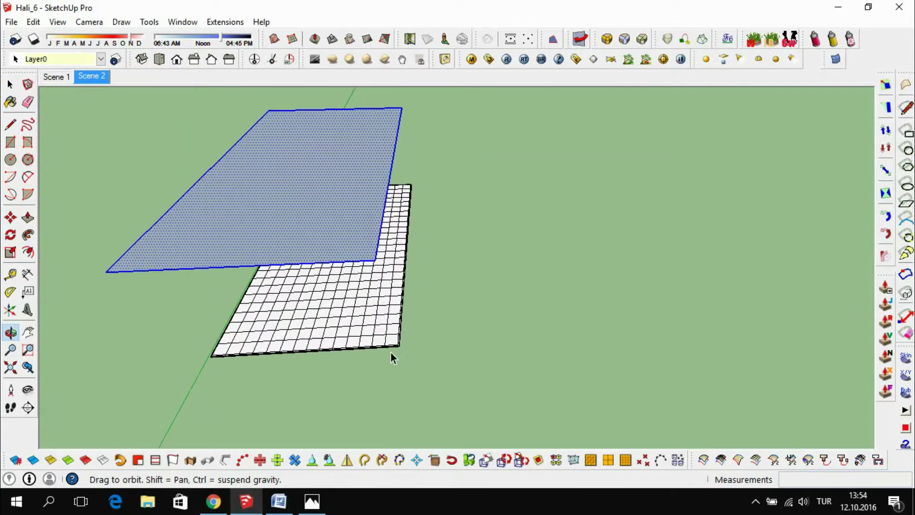
{"action": "right_click", "coordinate": [323, 206]}
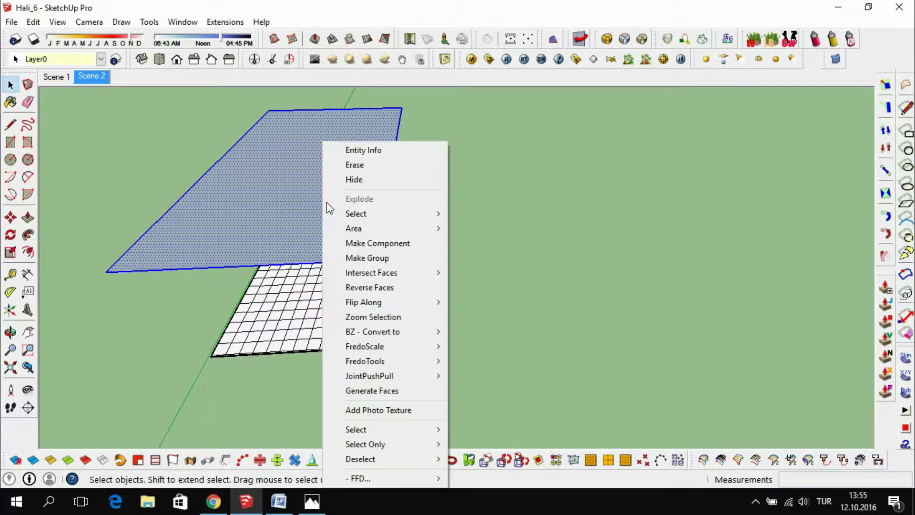
{"action": "left_click", "coordinate": [371, 286]}
{"action": "left_click", "coordinate": [495, 293]}
{"action": "middle_click_drag", "start_coordinate": [357, 236], "coordinate": [338, 334]}
- Import carpet image 7 from the Halılar folder as a texture, anchored at the lower-left corner
{"action": "left_click", "coordinate": [11, 21]}
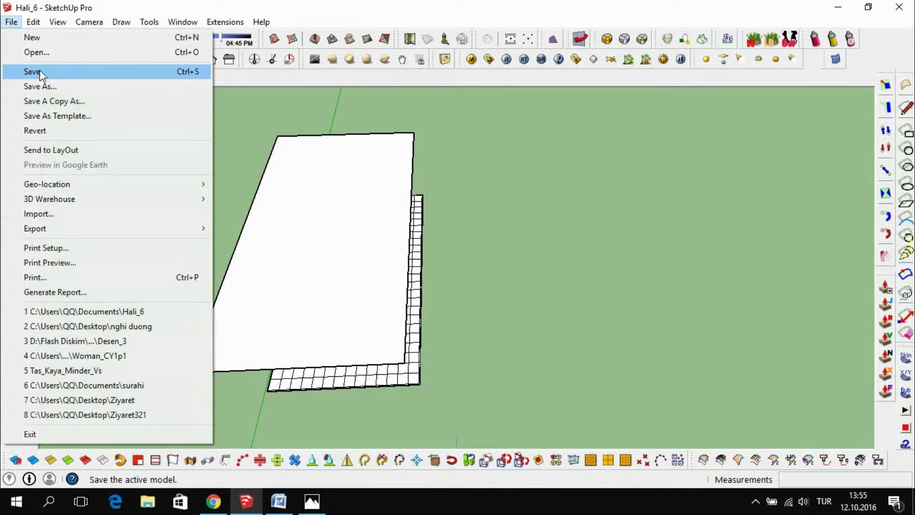
{"action": "left_click", "coordinate": [57, 213]}
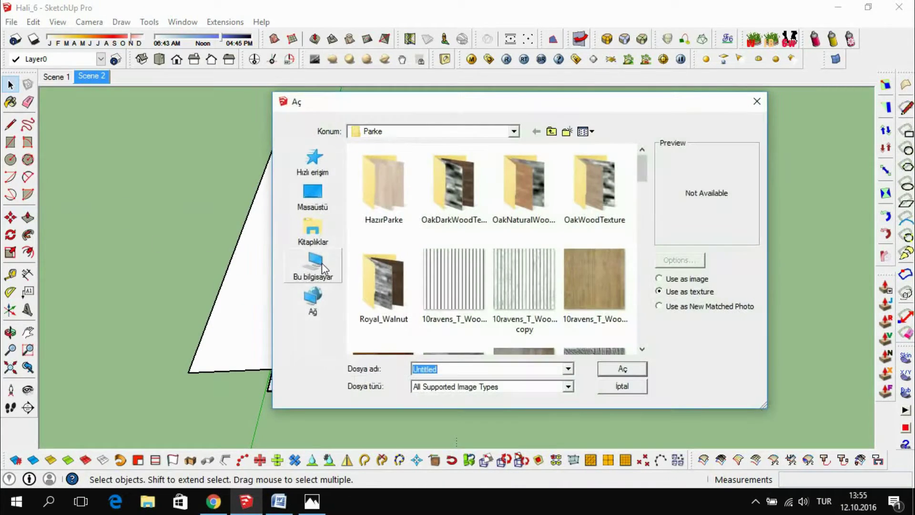
{"action": "left_click", "coordinate": [551, 132]}
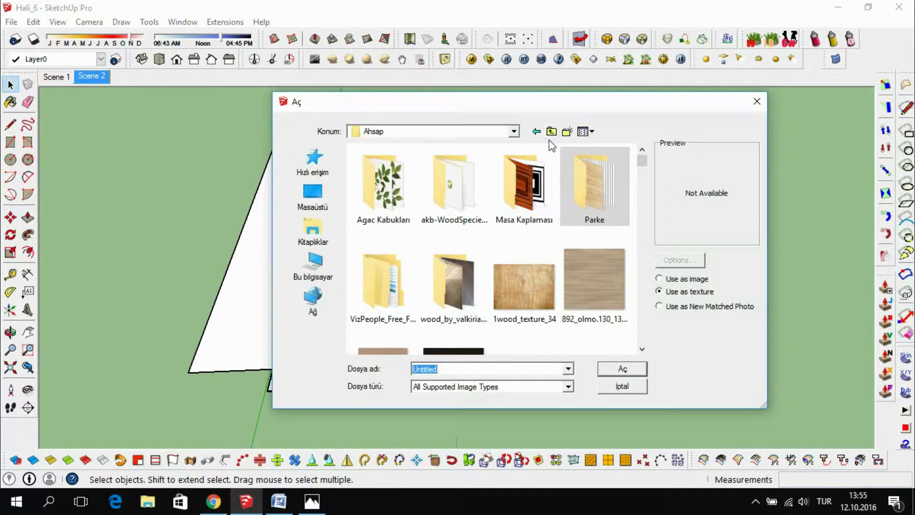
{"action": "left_click", "coordinate": [551, 132]}
{"action": "scroll", "coordinate": [476, 292], "scroll_direction": "down", "scroll_amount": 2}
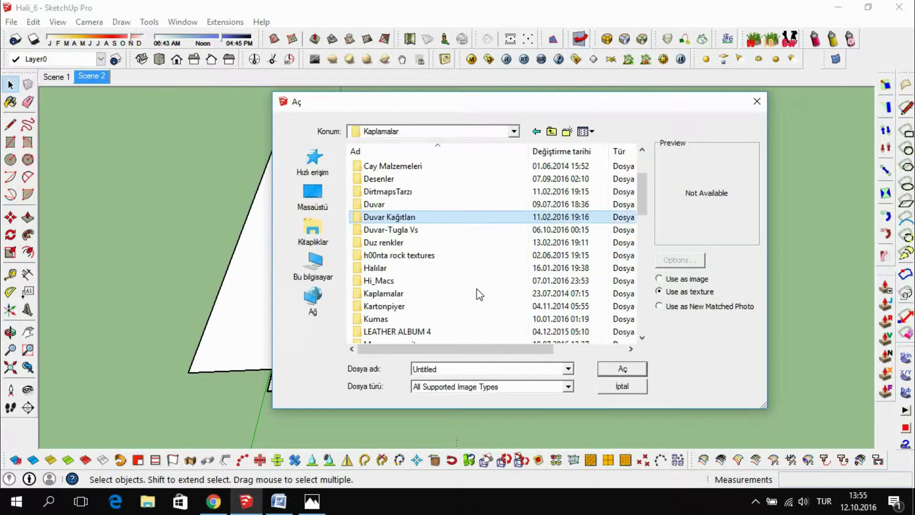
{"action": "double_click", "coordinate": [382, 268]}
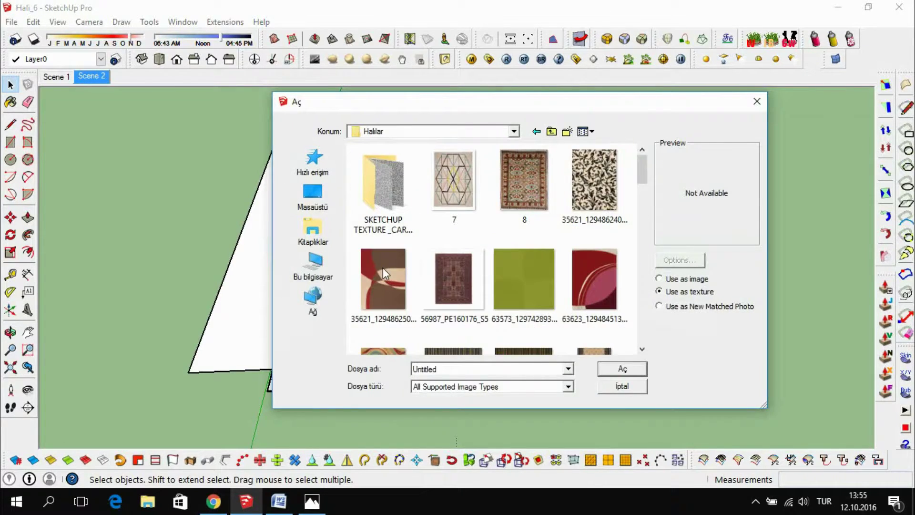
{"action": "left_click", "coordinate": [466, 183]}
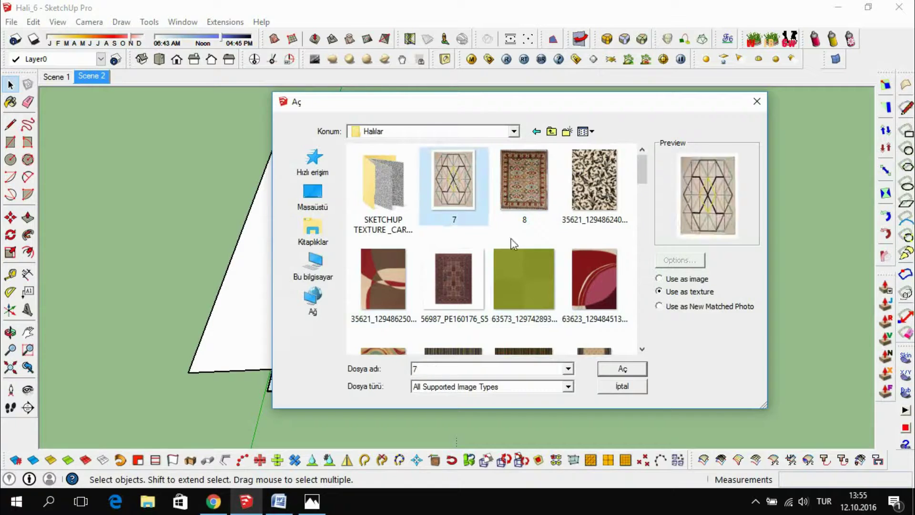
{"action": "left_click", "coordinate": [605, 367]}
{"action": "left_click", "coordinate": [188, 372]}
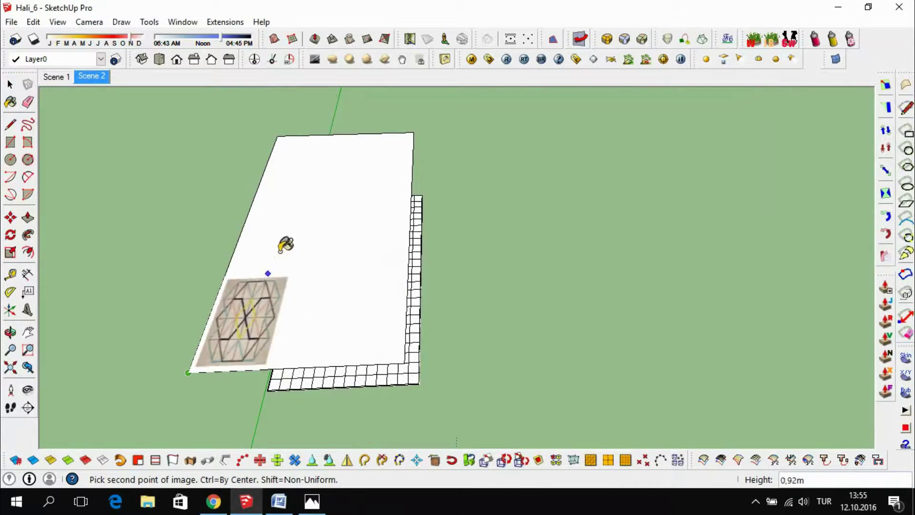
- Fix the texture's far corner at the face's top-right and start Texture Position
{"action": "left_click", "coordinate": [412, 134]}
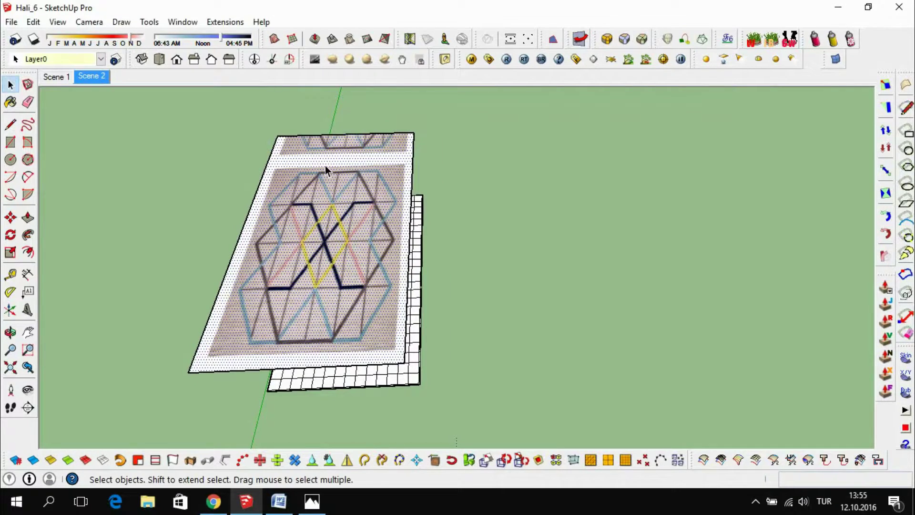
{"action": "scroll", "coordinate": [325, 170], "scroll_direction": "up", "scroll_amount": 2}
{"action": "right_click", "coordinate": [314, 217]}
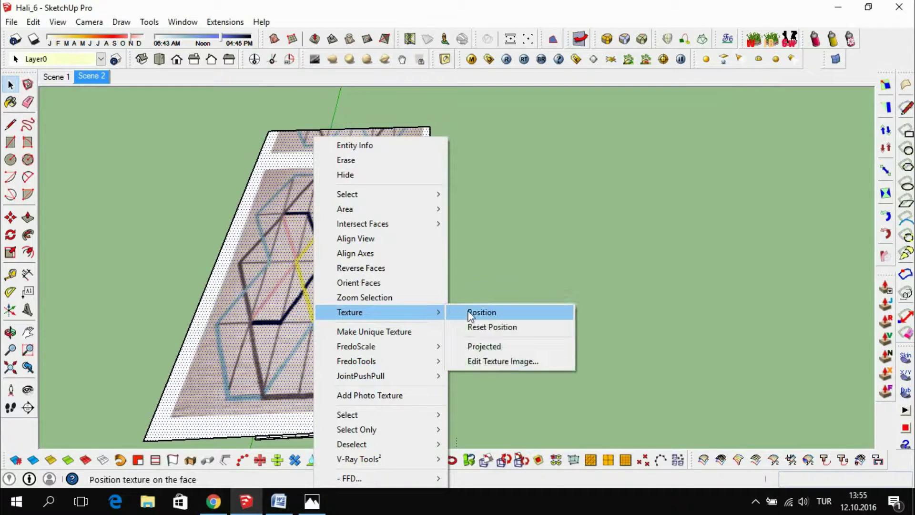
{"action": "left_click", "coordinate": [479, 311]}
{"action": "scroll", "coordinate": [286, 135], "scroll_direction": "up", "scroll_amount": 2}
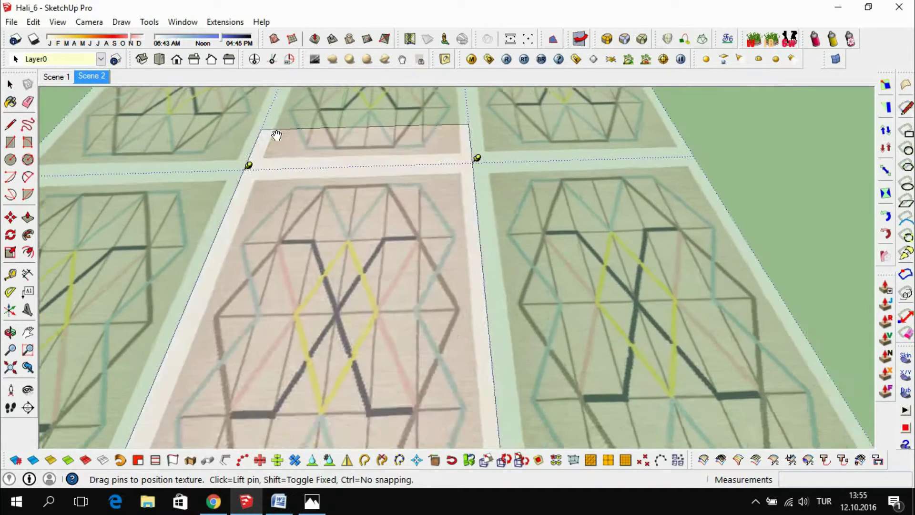
{"action": "scroll", "coordinate": [266, 140], "scroll_direction": "up", "scroll_amount": 1}
{"action": "scroll", "coordinate": [252, 157], "scroll_direction": "up", "scroll_amount": 1}
- Move the texture pins onto the rug image's four corners
{"action": "left_click_drag", "start_coordinate": [244, 181], "coordinate": [261, 198]}
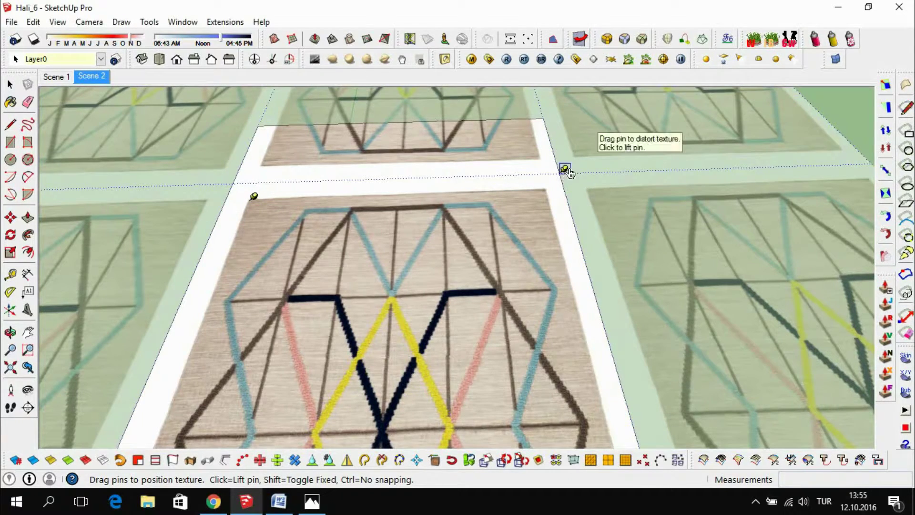
{"action": "left_click_drag", "start_coordinate": [565, 174], "coordinate": [549, 189]}
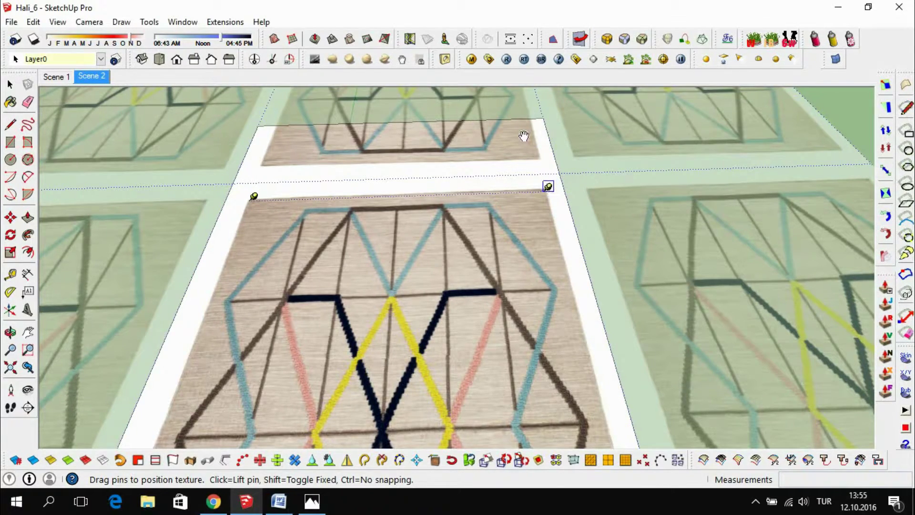
{"action": "scroll", "coordinate": [498, 133], "scroll_direction": "down", "scroll_amount": 1}
{"action": "scroll", "coordinate": [499, 132], "scroll_direction": "down", "scroll_amount": 1}
{"action": "scroll", "coordinate": [498, 132], "scroll_direction": "down", "scroll_amount": 1}
{"action": "scroll", "coordinate": [405, 186], "scroll_direction": "down", "scroll_amount": 1}
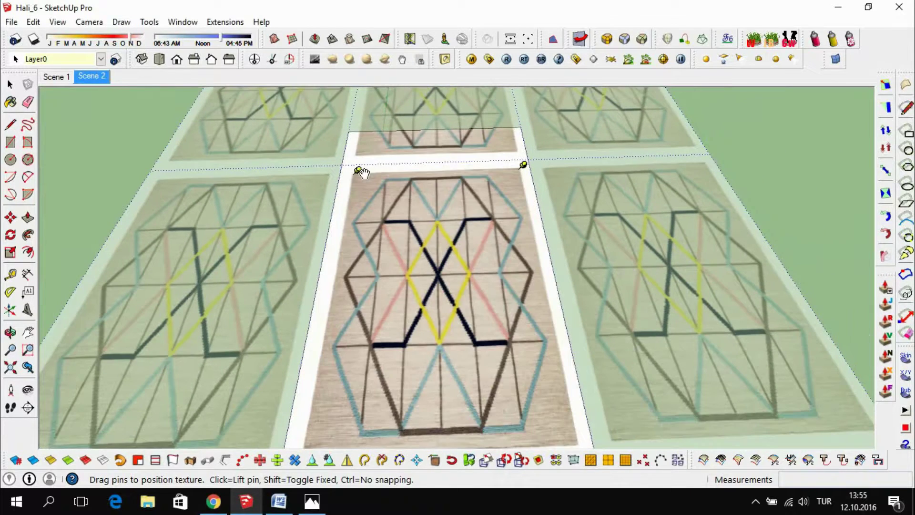
{"action": "mouse_move", "coordinate": [355, 170]}
{"action": "left_mouse_down"}
{"action": "mouse_move", "coordinate": [342, 168]}
{"action": "mouse_move", "coordinate": [339, 137]}
{"action": "mouse_move", "coordinate": [350, 140]}
{"action": "mouse_move", "coordinate": [353, 127]}
{"action": "left_mouse_up"}
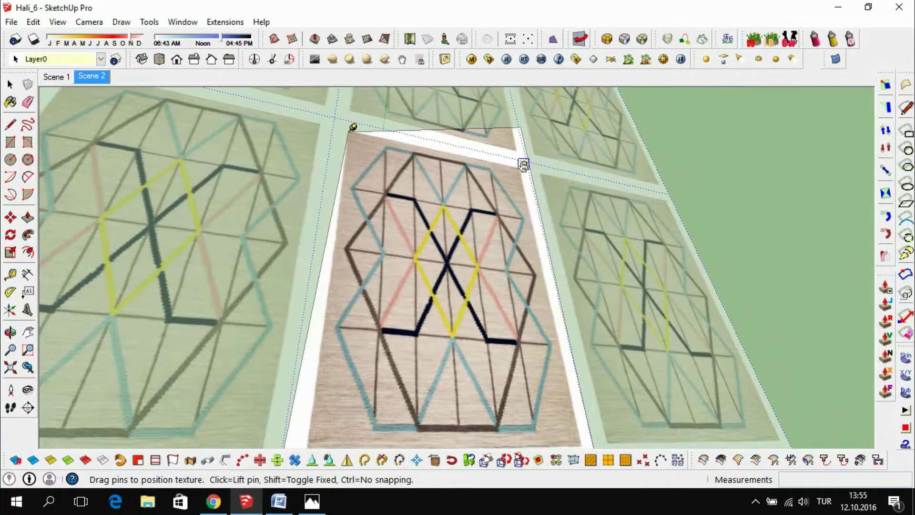
{"action": "scroll", "coordinate": [522, 161], "scroll_direction": "down", "scroll_amount": 3}
{"action": "left_click_drag", "start_coordinate": [526, 133], "coordinate": [515, 122]}
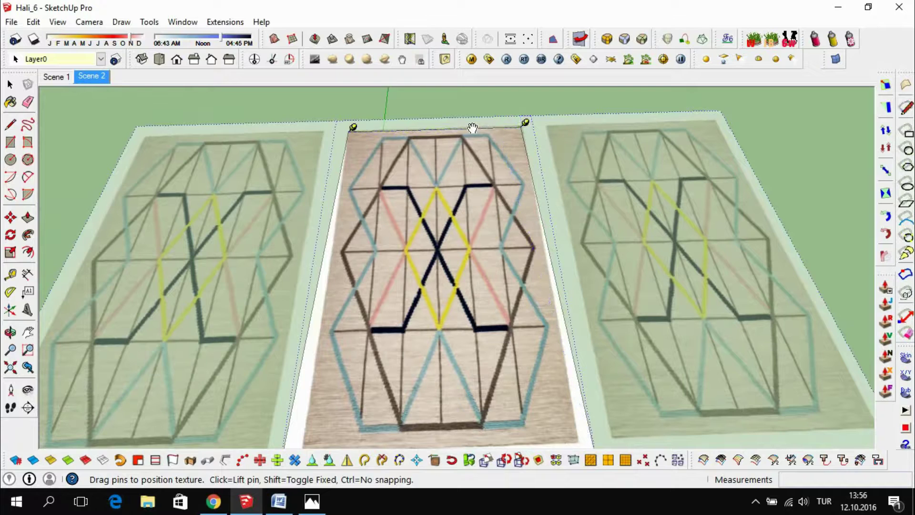
{"action": "scroll", "coordinate": [449, 331], "scroll_direction": "up", "scroll_amount": 3}
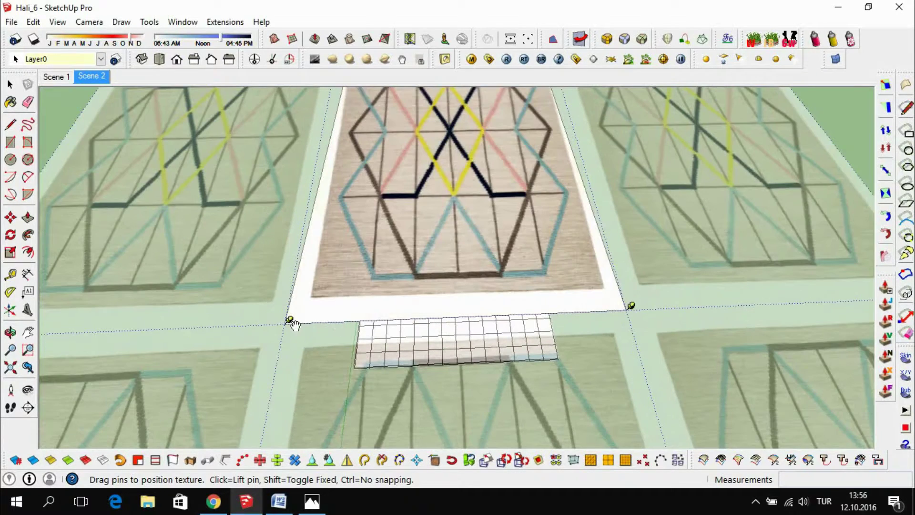
{"action": "left_click_drag", "start_coordinate": [290, 320], "coordinate": [318, 291]}
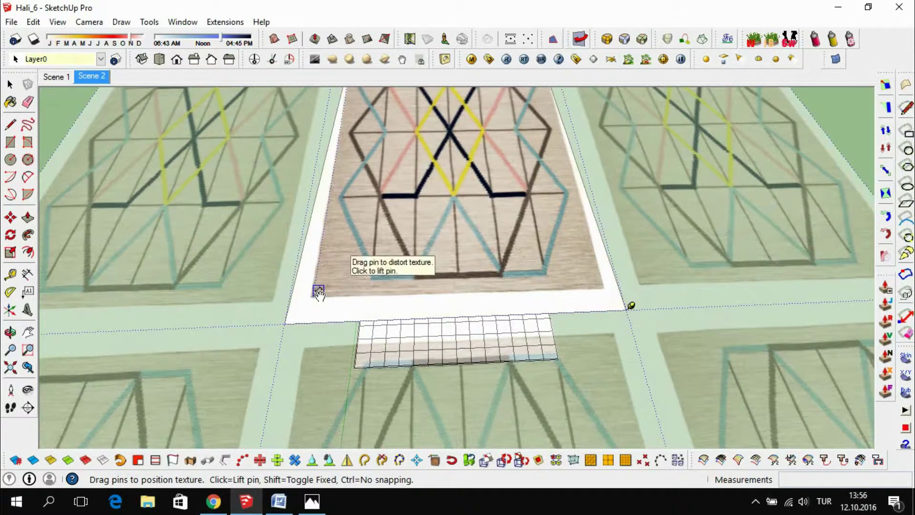
{"action": "mouse_move", "coordinate": [622, 301]}
{"action": "left_mouse_down"}
{"action": "mouse_move", "coordinate": [603, 281]}
{"action": "mouse_move", "coordinate": [630, 308]}
{"action": "left_mouse_up"}
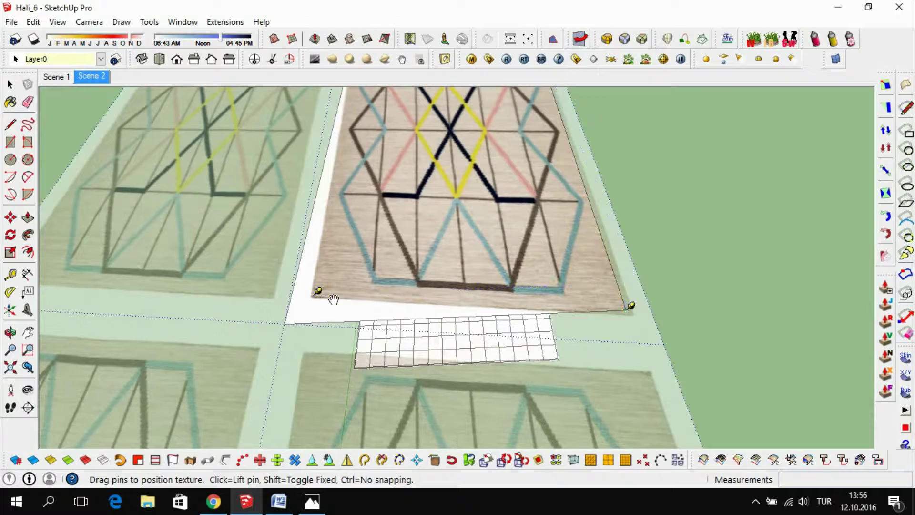
- Stretch the rug image out to the face corners and confirm with Done
{"action": "left_click_drag", "start_coordinate": [323, 293], "coordinate": [291, 319]}
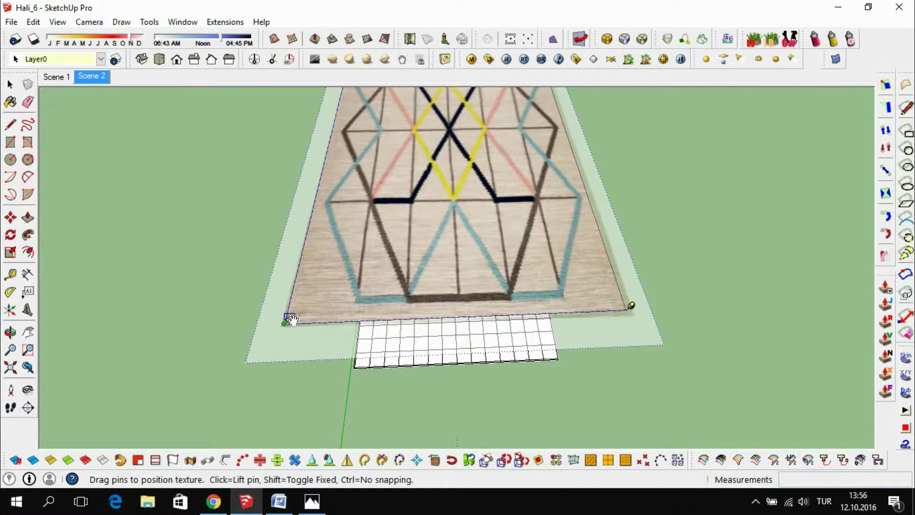
{"action": "right_click", "coordinate": [423, 243]}
{"action": "left_click", "coordinate": [443, 246]}
- Sample the rug texture from the upper face and paint the grid carpet with it
{"action": "key", "text": "o"}
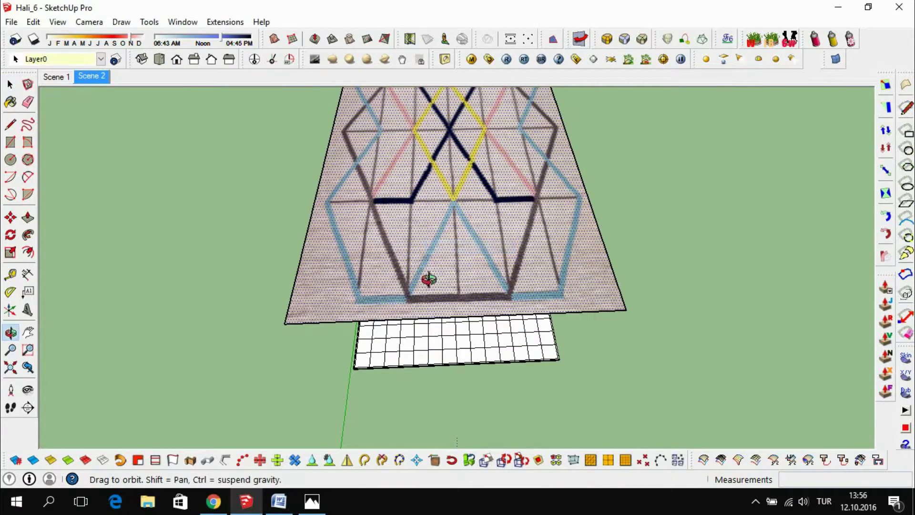
{"action": "left_click_drag", "start_coordinate": [428, 279], "coordinate": [310, 199]}
{"action": "key", "text": "space"}
{"action": "middle_click_drag", "start_coordinate": [570, 388], "coordinate": [498, 340]}
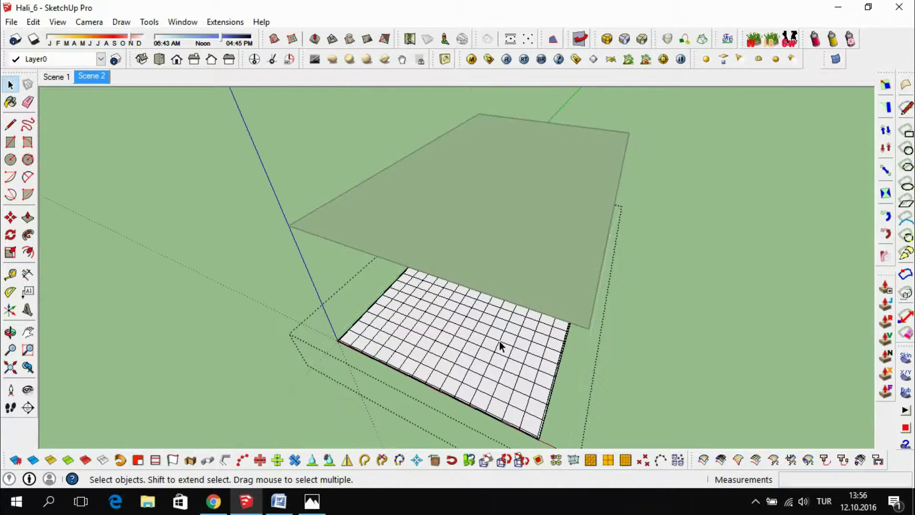
{"action": "key", "text": "b"}
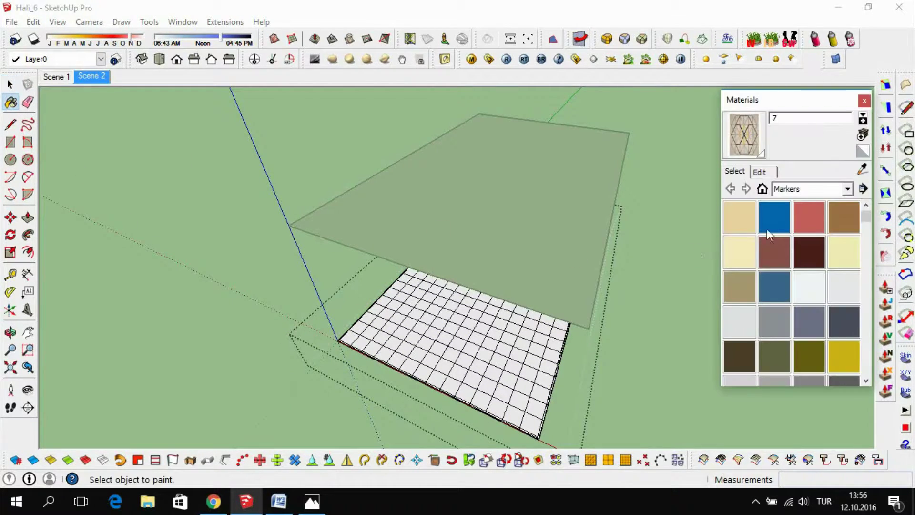
{"action": "left_click", "coordinate": [517, 230]}
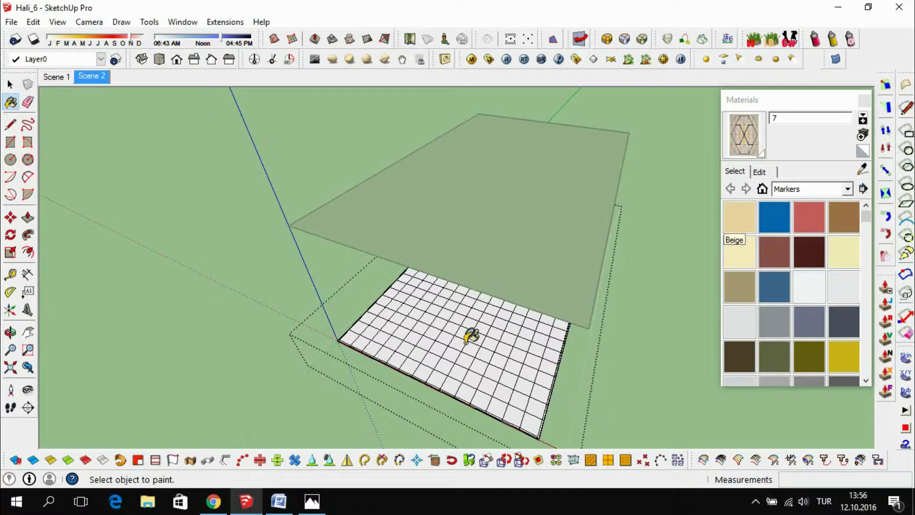
{"action": "left_click", "coordinate": [476, 345], "text": "ctrl"}
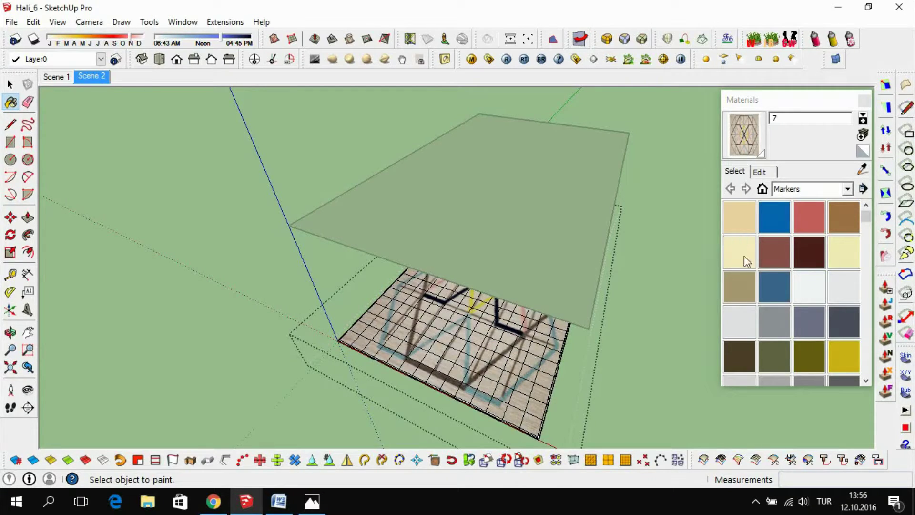
{"action": "left_click", "coordinate": [864, 101]}
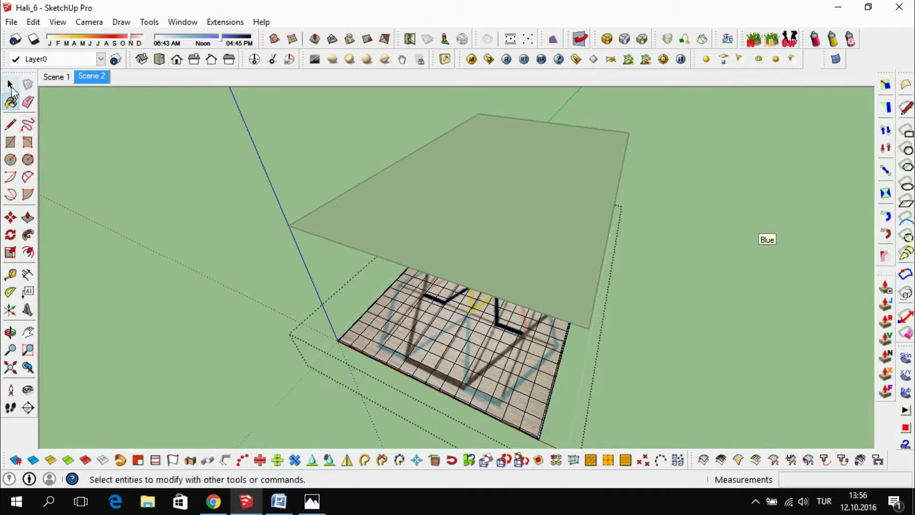
- Delete the temporary upper face and return to Scene 2 with the wooden floor
{"action": "left_click", "coordinate": [10, 84]}
{"action": "left_click", "coordinate": [415, 210]}
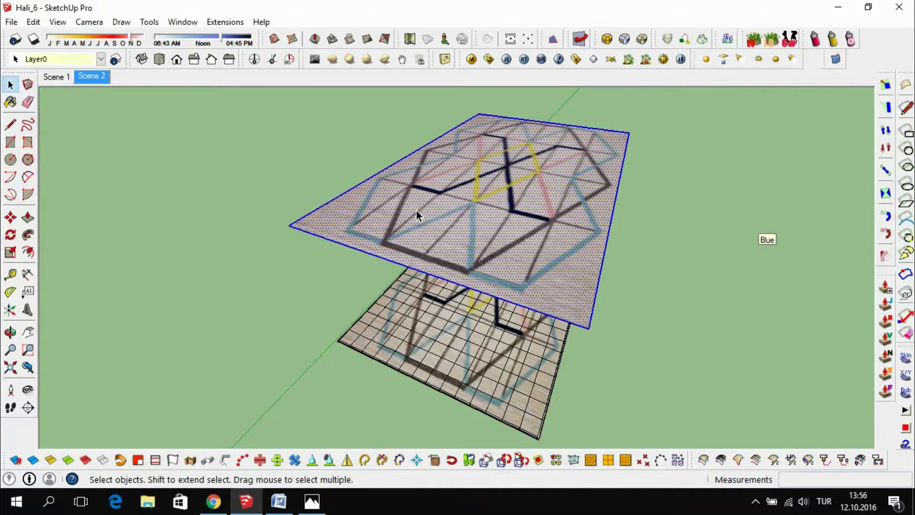
{"action": "key", "text": "Delete"}
{"action": "left_click", "coordinate": [91, 75]}
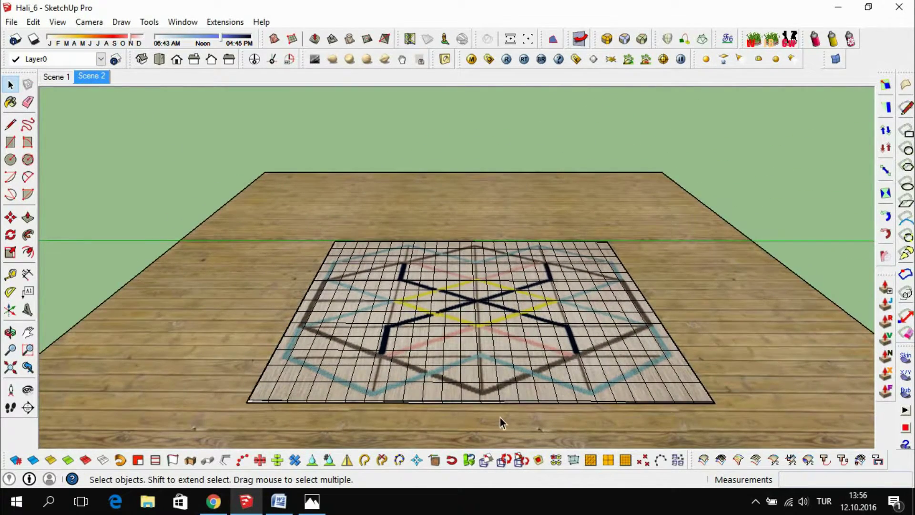
{"action": "scroll", "coordinate": [499, 418], "scroll_direction": "up", "scroll_amount": 3}
{"action": "scroll", "coordinate": [493, 400], "scroll_direction": "up", "scroll_amount": 3}
{"action": "scroll", "coordinate": [492, 398], "scroll_direction": "down", "scroll_amount": 2}
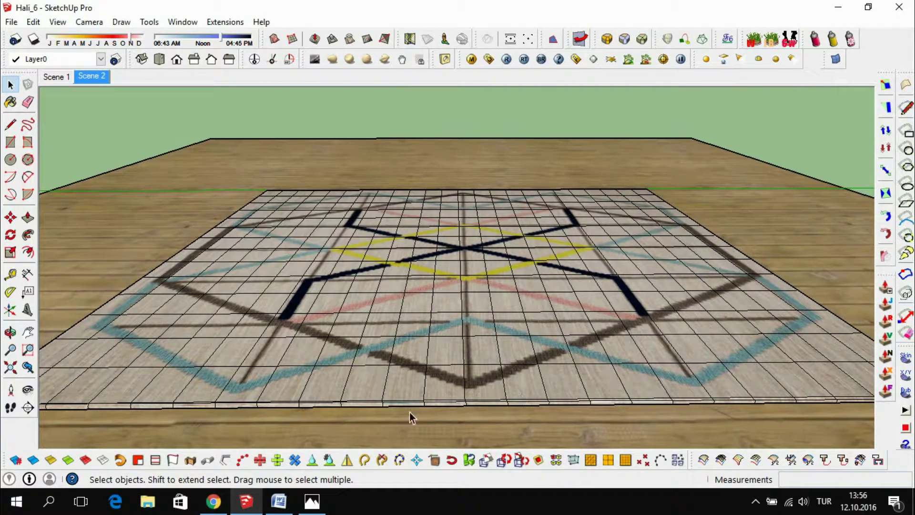
- In the Word notes, review the quality-textures tip and the VRAY AYARLARI heading
{"action": "left_click", "coordinate": [278, 500]}
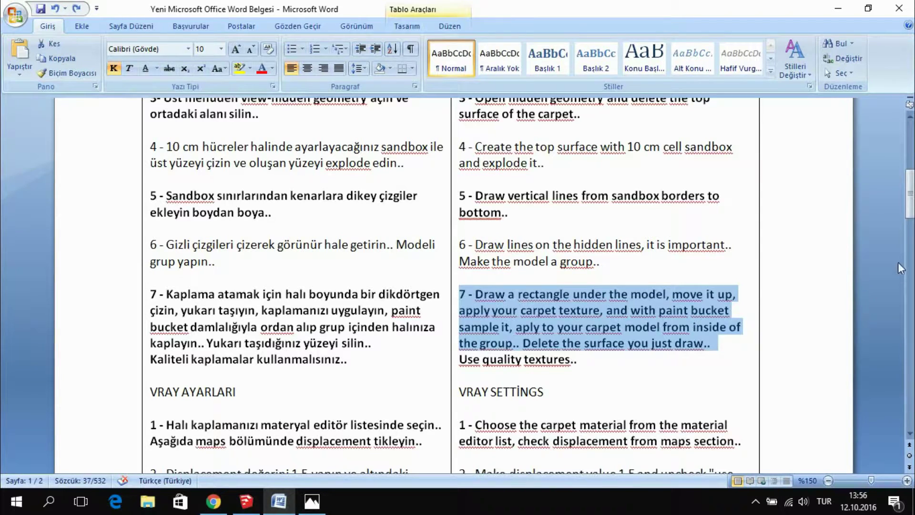
{"action": "triple_click", "coordinate": [515, 364]}
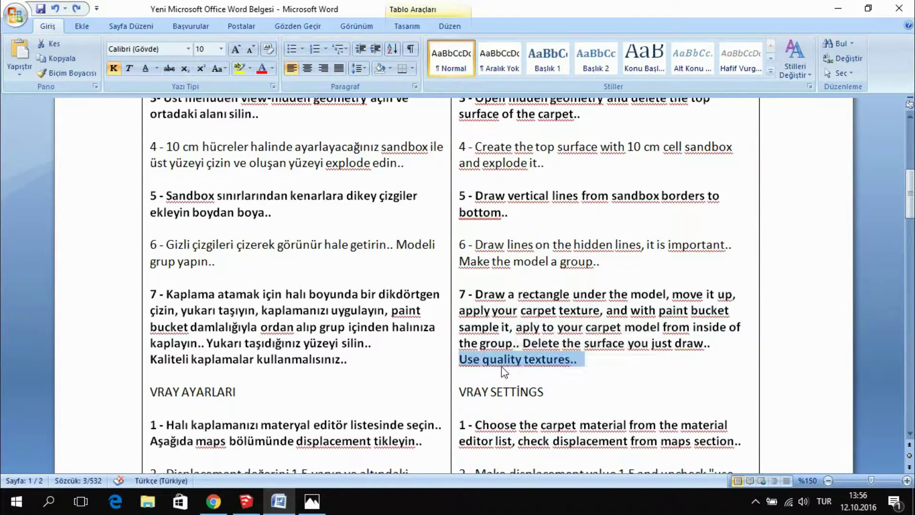
{"action": "triple_click", "coordinate": [240, 364]}
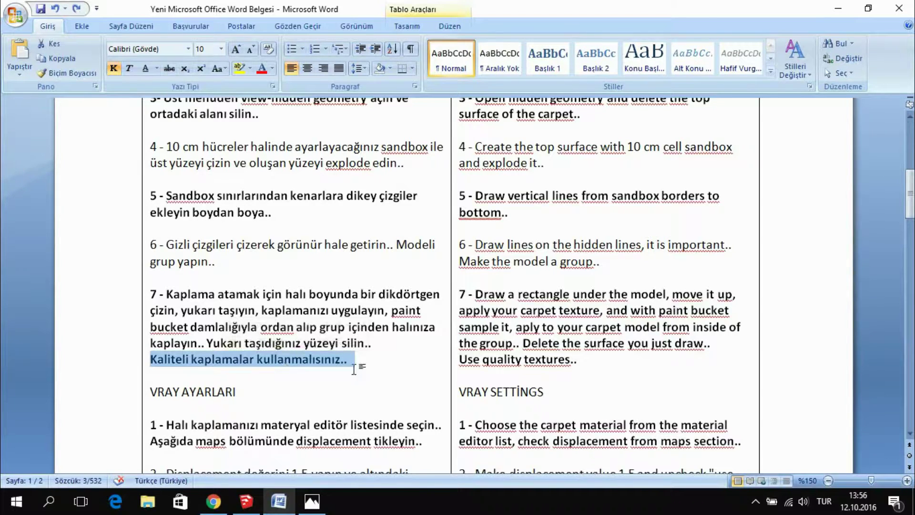
{"action": "left_click_drag", "start_coordinate": [908, 190], "coordinate": [909, 226]}
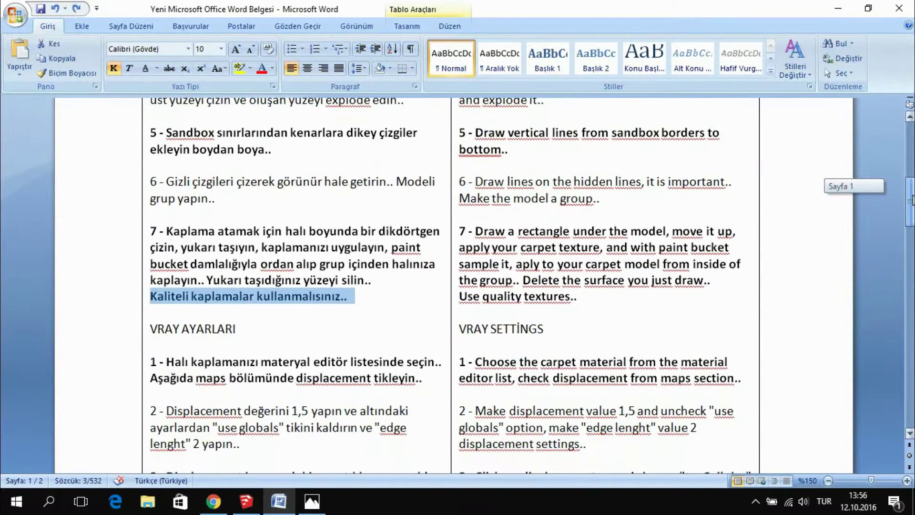
{"action": "triple_click", "coordinate": [205, 150]}
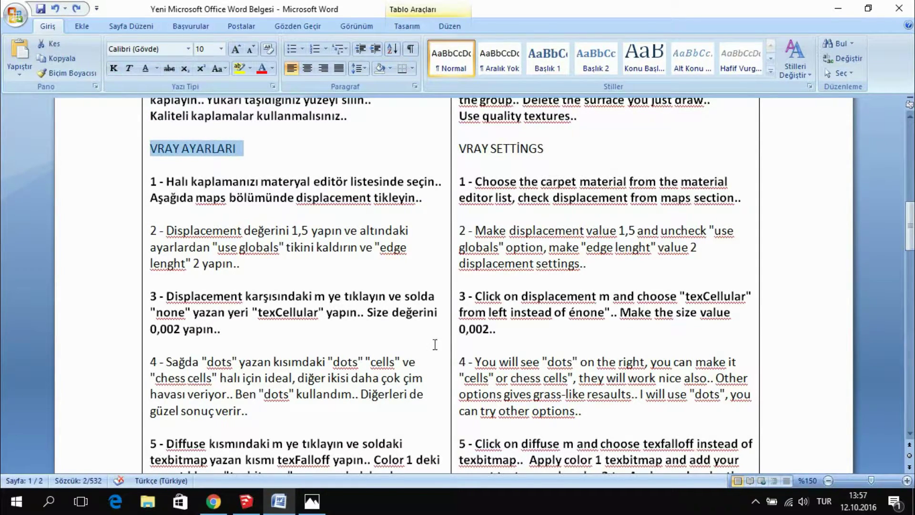
- Open the V-Ray material editor and enable Displacement for the carpet material
{"action": "left_click", "coordinate": [246, 501]}
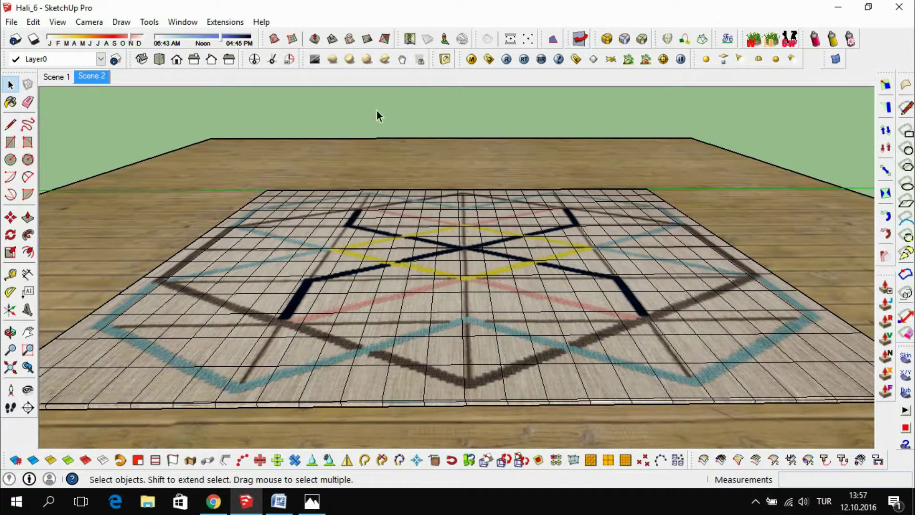
{"action": "left_click", "coordinate": [471, 59]}
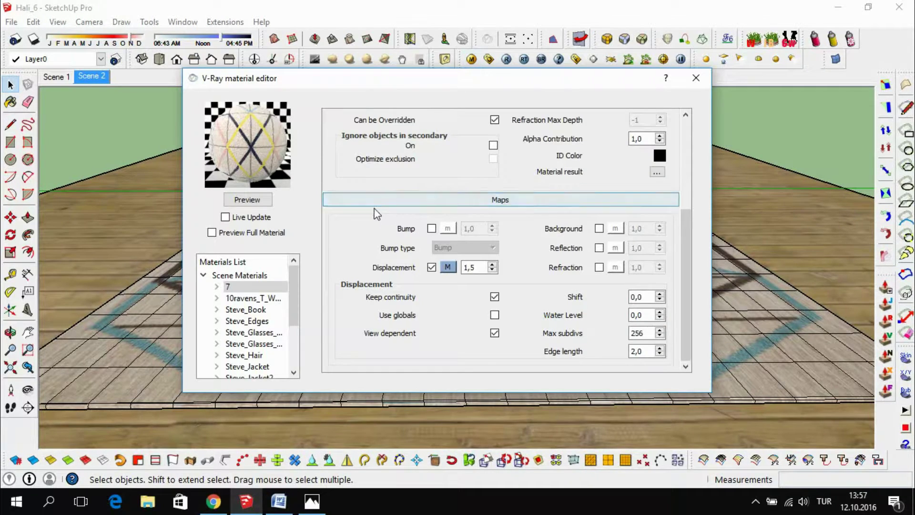
{"action": "left_click", "coordinate": [431, 267]}
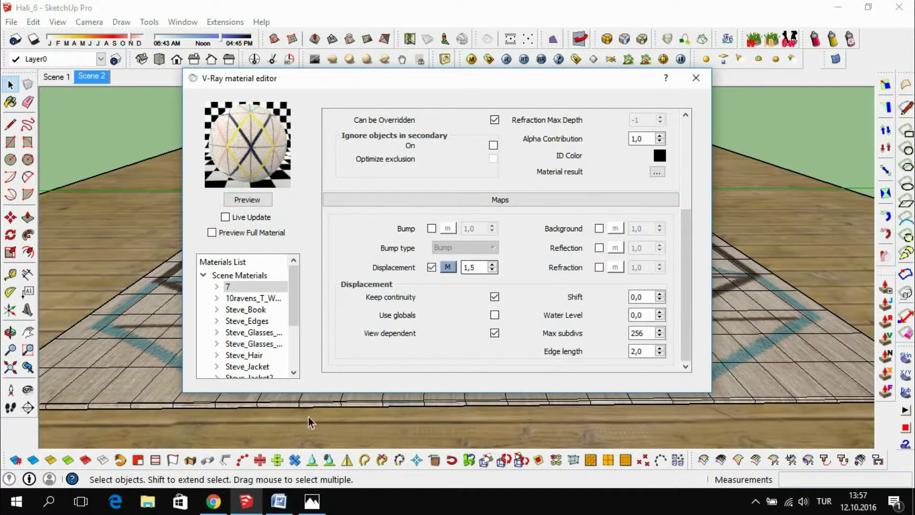
- Look up the displacement and edge length values in the Word instructions
{"action": "left_click", "coordinate": [278, 500]}
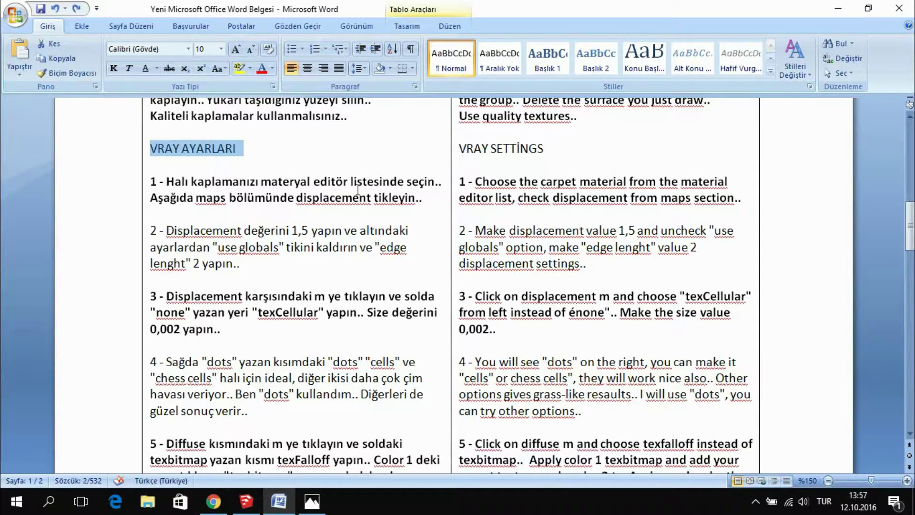
{"action": "left_click_drag", "start_coordinate": [293, 230], "coordinate": [305, 229]}
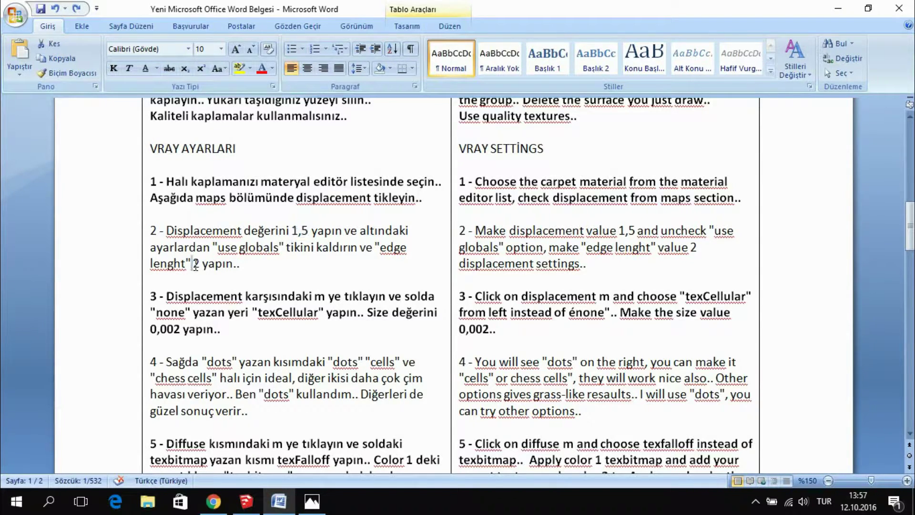
{"action": "left_click_drag", "start_coordinate": [191, 265], "coordinate": [197, 230]}
{"action": "left_click", "coordinate": [240, 263]}
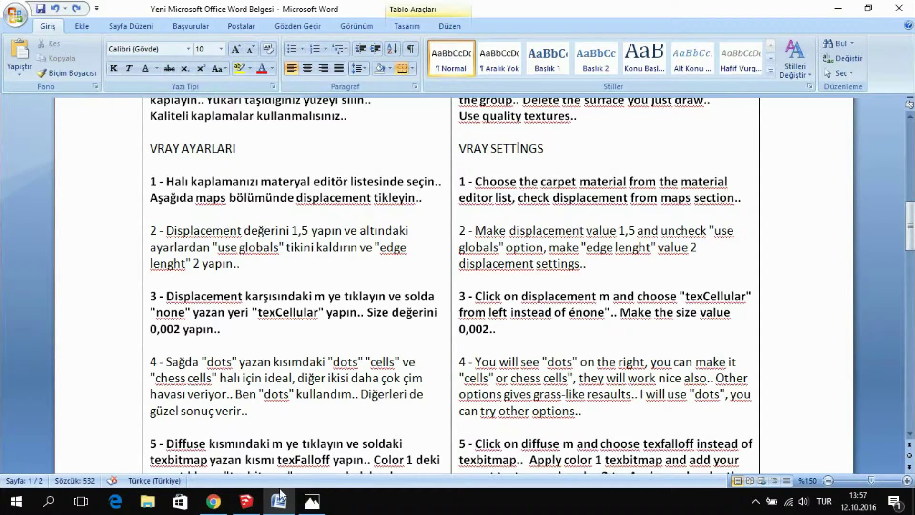
- Set displacement to 1,5 with use globals off and edge length 2,0
{"action": "left_click", "coordinate": [246, 500]}
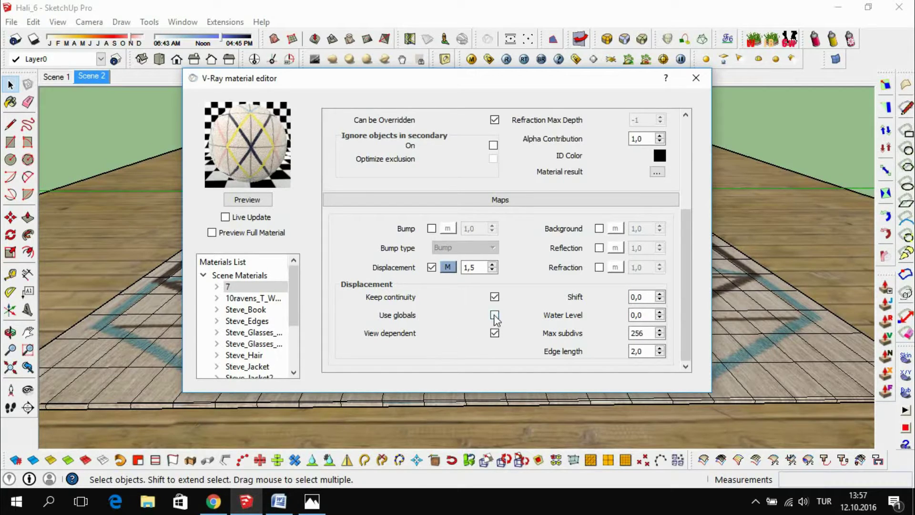
{"action": "left_click", "coordinate": [482, 270]}
{"action": "left_click_drag", "start_coordinate": [643, 351], "coordinate": [625, 352]}
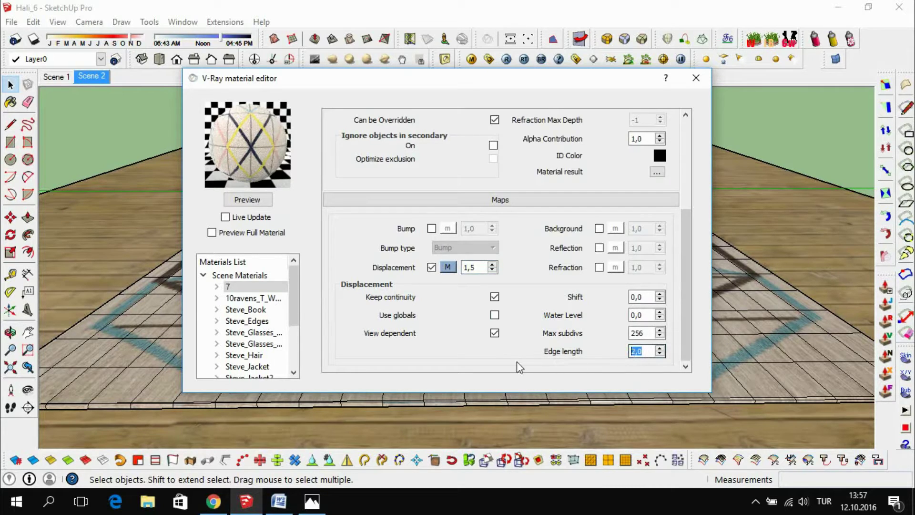
- In the Word notes, replace the stray é before 'none' with a quote mark
{"action": "left_click", "coordinate": [279, 501]}
{"action": "left_click_drag", "start_coordinate": [910, 241], "coordinate": [910, 260]}
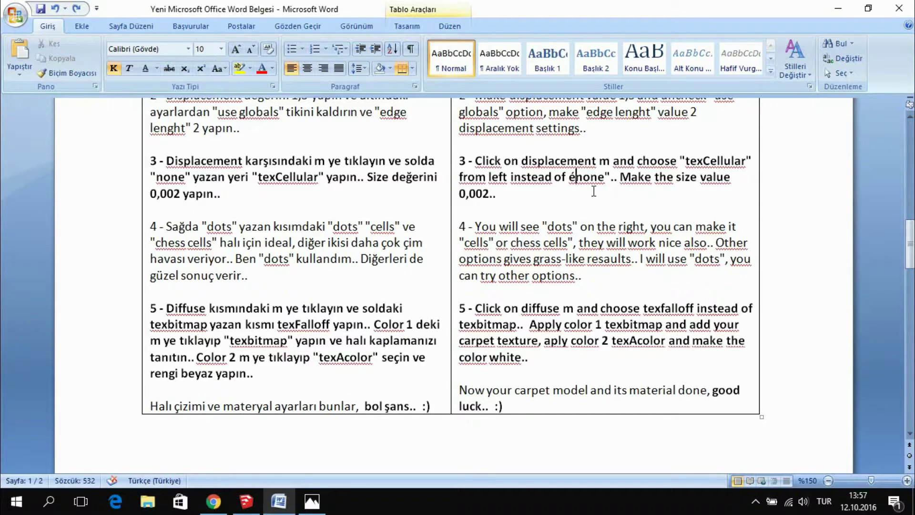
{"action": "key", "text": "BackSpace"}
{"action": "type", "text": "\""}
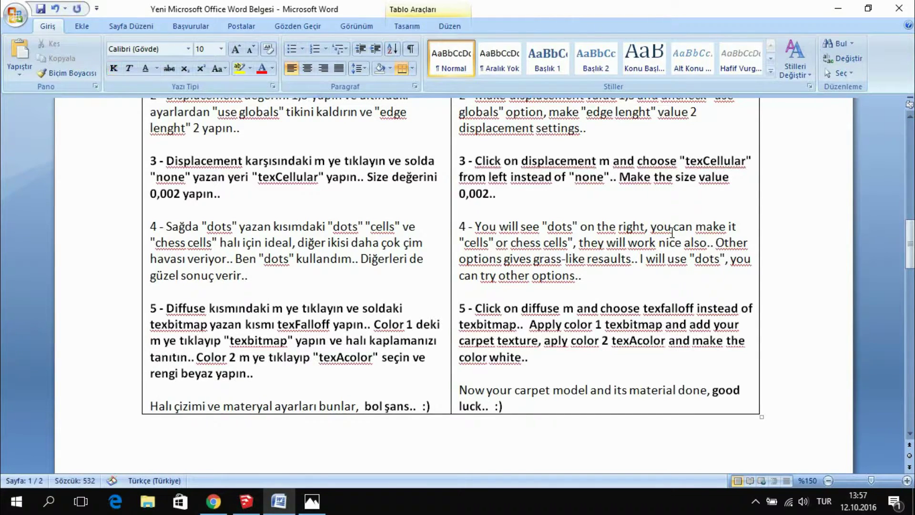
{"action": "left_click", "coordinate": [245, 501]}
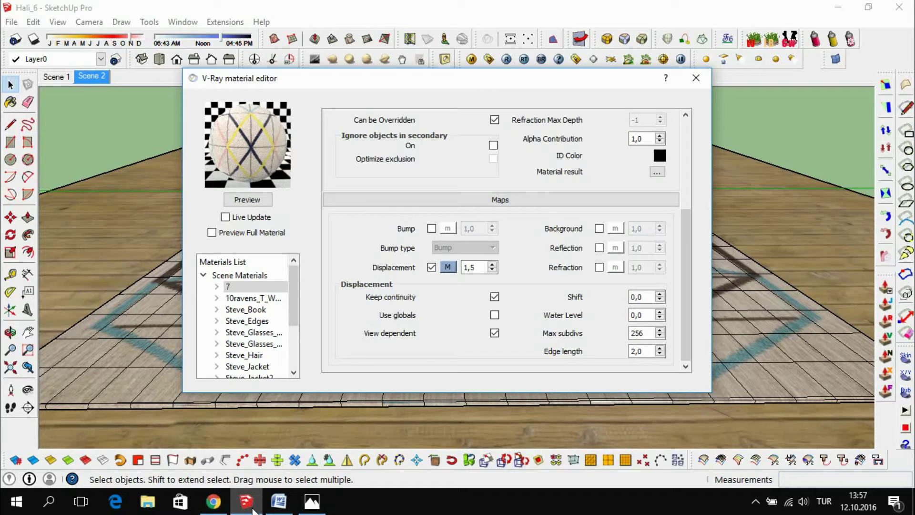
- Assign a TexCellular texture map to the carpet's Displacement slot
{"action": "left_click", "coordinate": [448, 267]}
{"action": "left_click", "coordinate": [228, 215]}
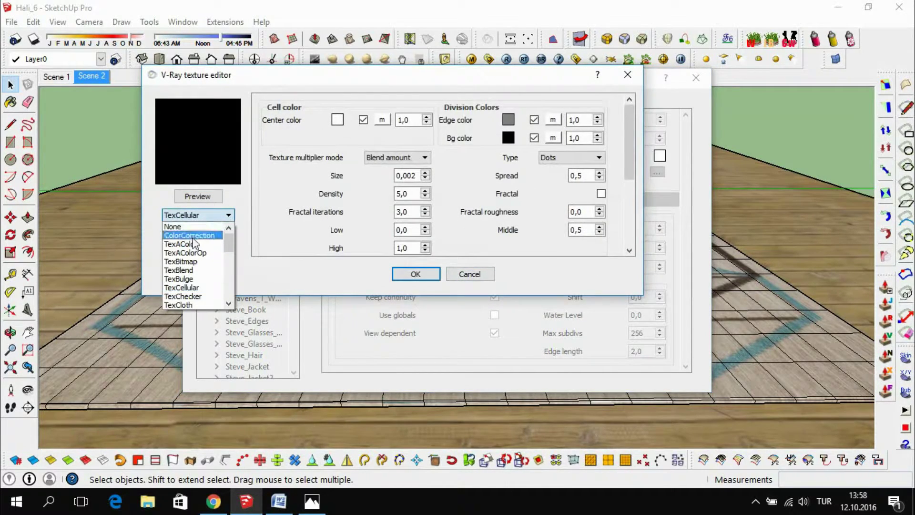
{"action": "left_click", "coordinate": [185, 288]}
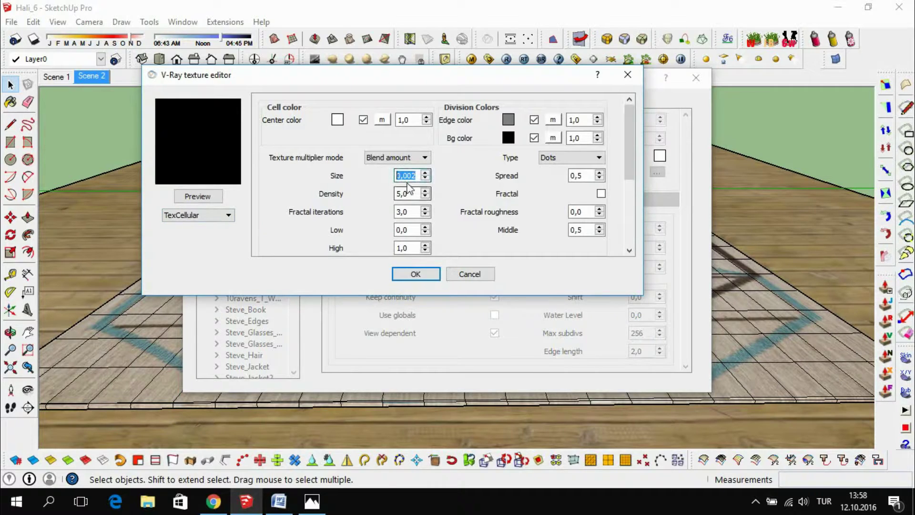
{"action": "left_click", "coordinate": [278, 501]}
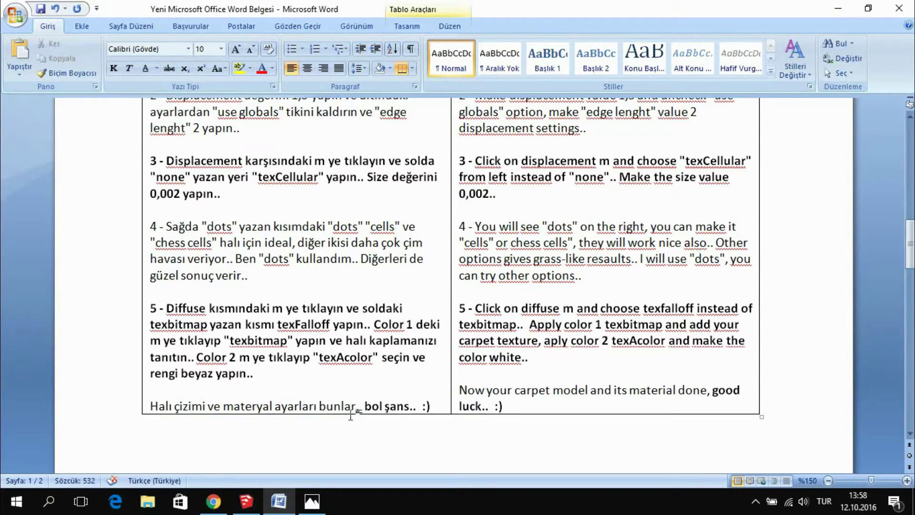
{"action": "left_click", "coordinate": [246, 500]}
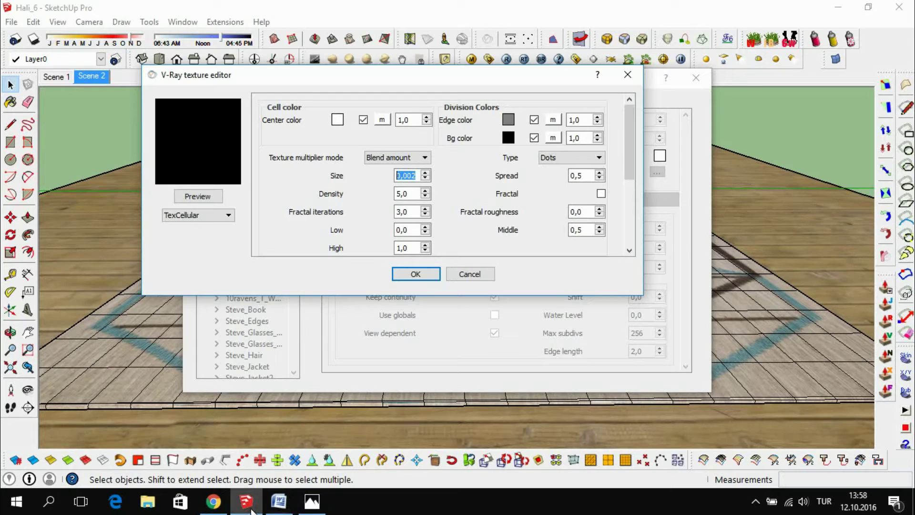
- Set the cellular map to type Dots at size 0,002, confirm it, and return to Word
{"action": "left_click", "coordinate": [584, 159]}
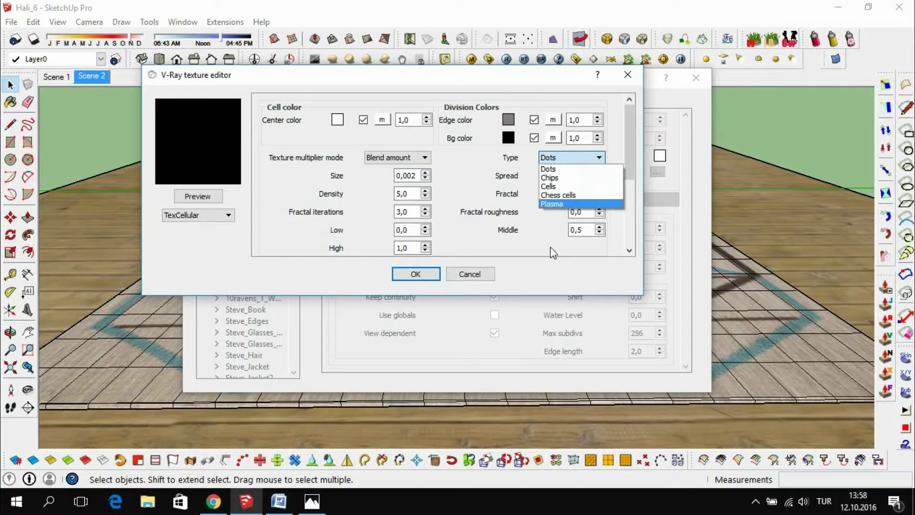
{"action": "left_click", "coordinate": [567, 204]}
{"action": "left_click", "coordinate": [416, 274]}
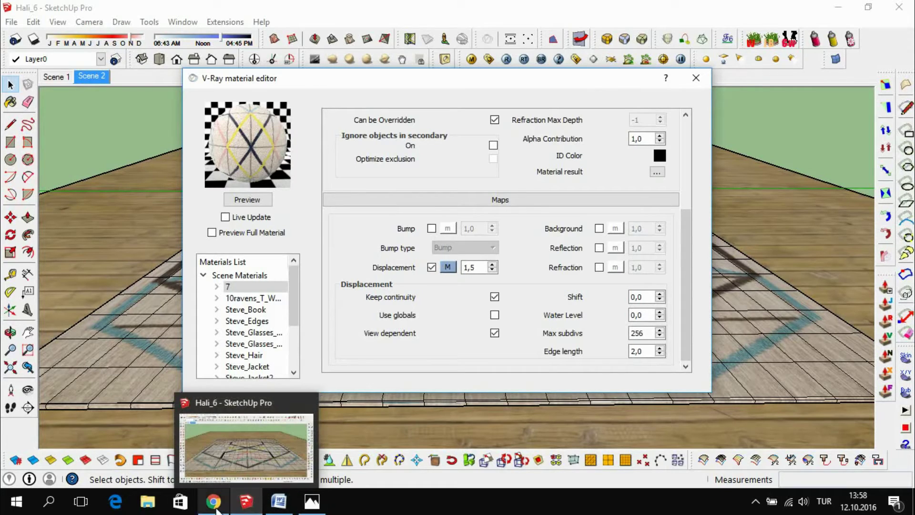
{"action": "left_click", "coordinate": [281, 506]}
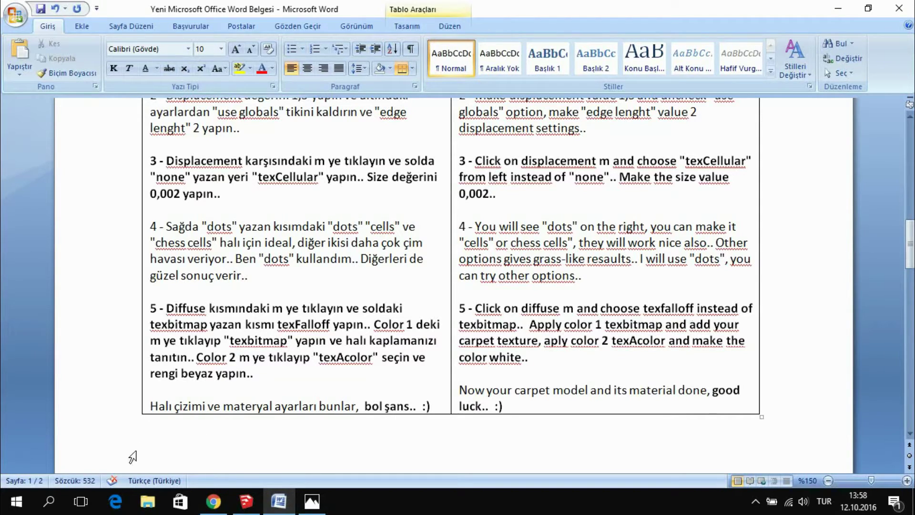
- Assign a TexFalloff texture map to the carpet's Diffuse colour
{"action": "left_click", "coordinate": [246, 501]}
{"action": "scroll", "coordinate": [364, 238], "scroll_direction": "up", "scroll_amount": 2}
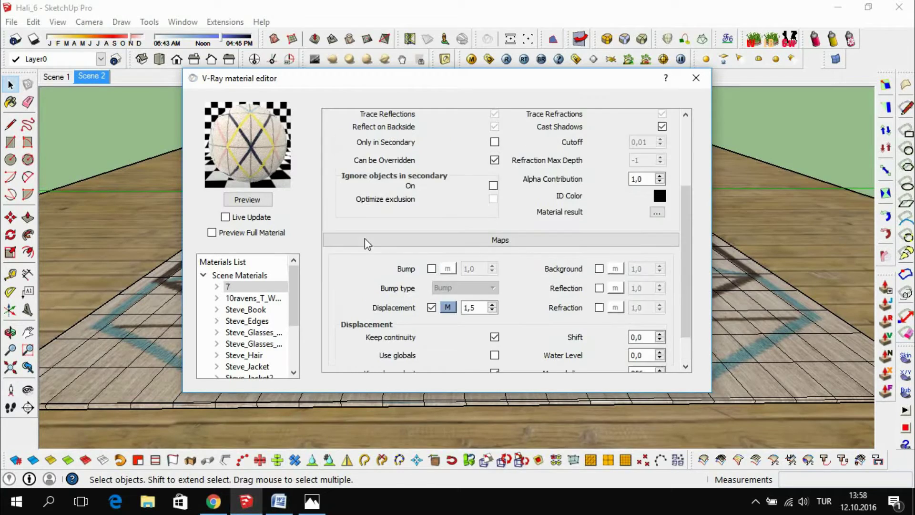
{"action": "scroll", "coordinate": [365, 238], "scroll_direction": "up", "scroll_amount": 3}
{"action": "left_click", "coordinate": [447, 135]}
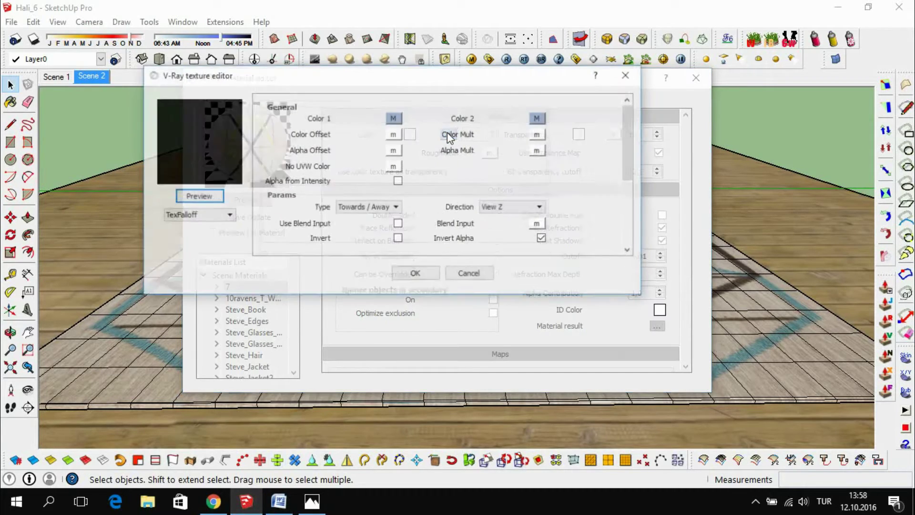
{"action": "left_click", "coordinate": [216, 218]}
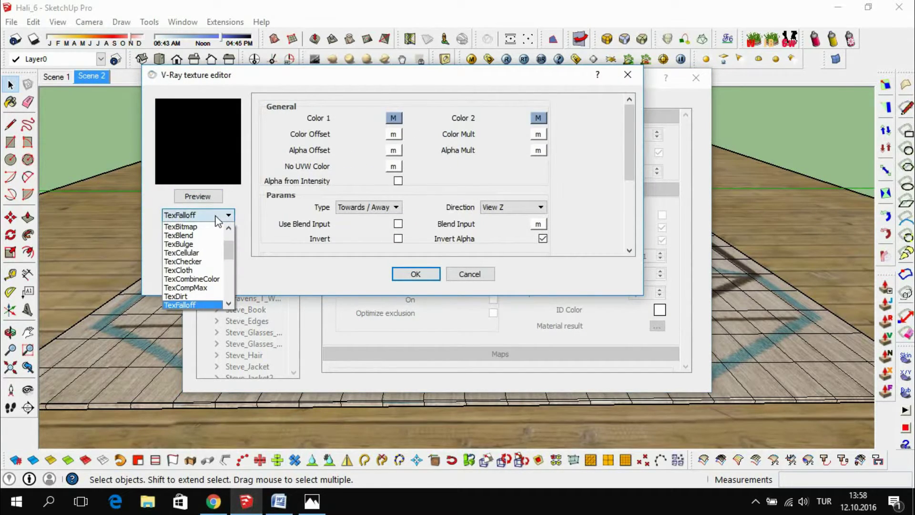
{"action": "left_click", "coordinate": [194, 305]}
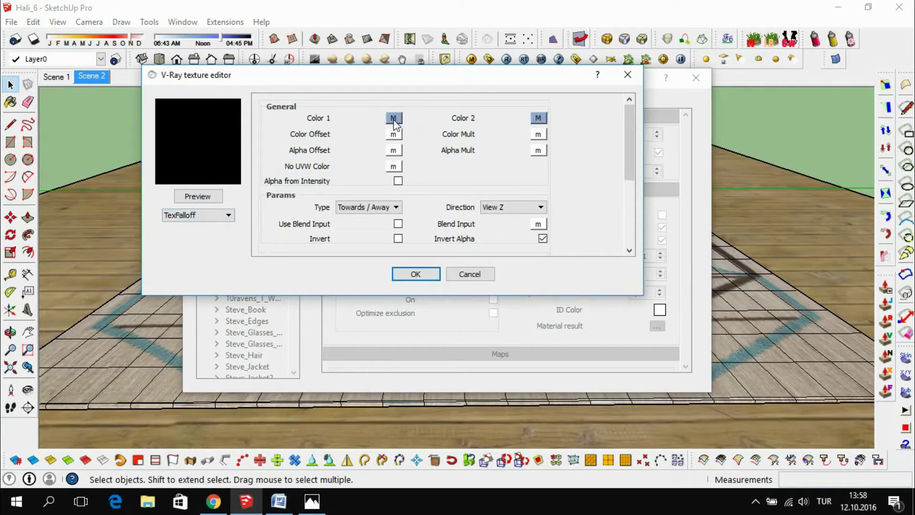
- Set the falloff's Color 1 to a TexBitmap using carpet image 7
{"action": "left_click", "coordinate": [394, 119]}
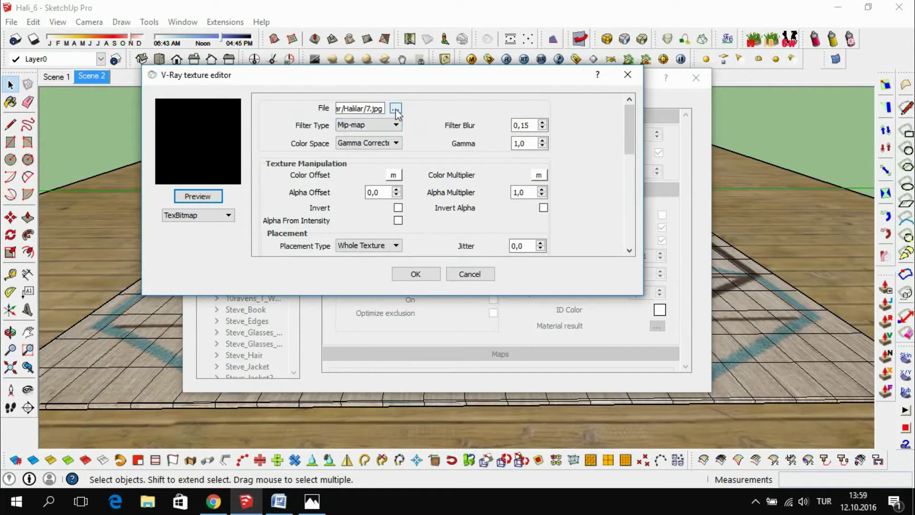
{"action": "left_click", "coordinate": [395, 109]}
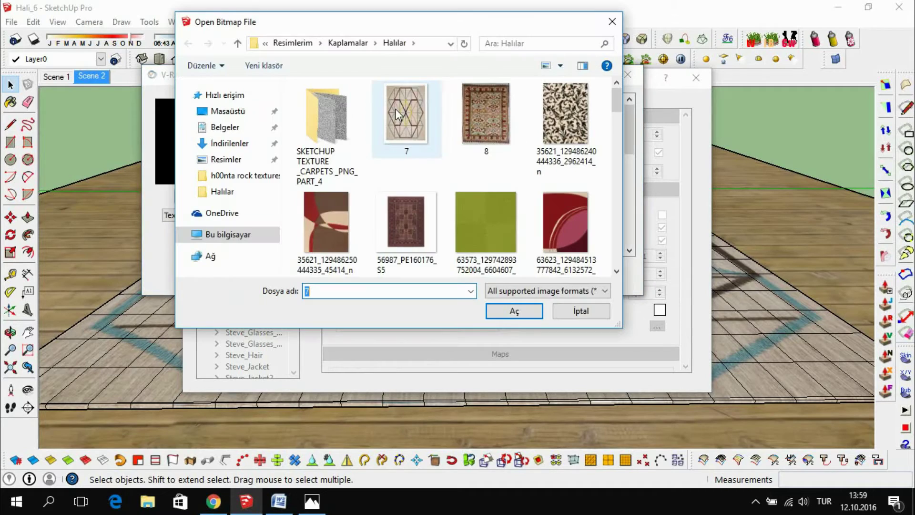
{"action": "double_click", "coordinate": [402, 133]}
{"action": "left_click", "coordinate": [426, 275]}
- Set the falloff's Color 2 to a white TexAColor and confirm the texture
{"action": "left_click", "coordinate": [537, 119]}
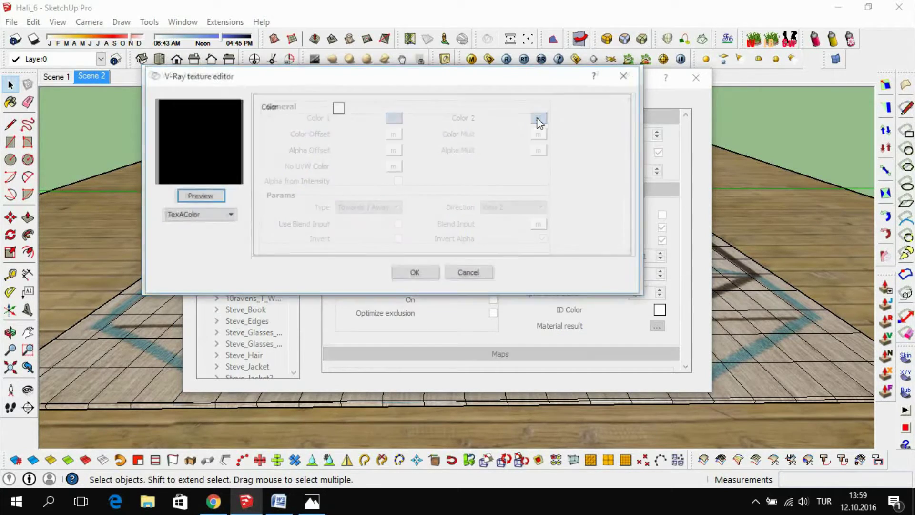
{"action": "left_click", "coordinate": [224, 215]}
{"action": "left_click", "coordinate": [208, 246]}
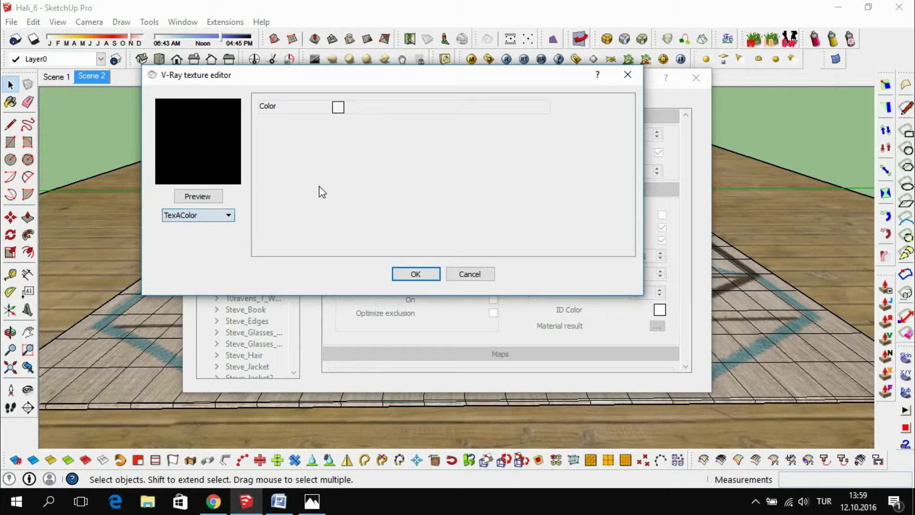
{"action": "left_click", "coordinate": [338, 107]}
{"action": "left_click", "coordinate": [369, 176]}
{"action": "left_click", "coordinate": [470, 291]}
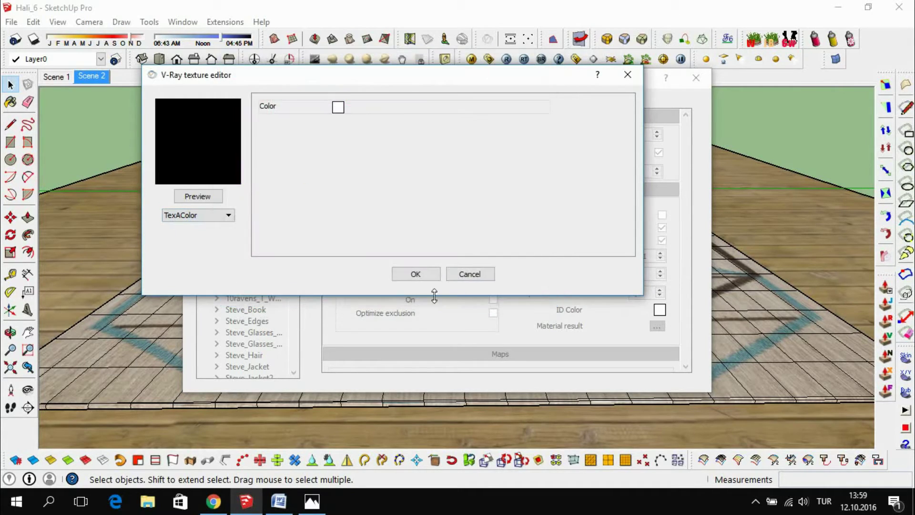
{"action": "left_click", "coordinate": [417, 274]}
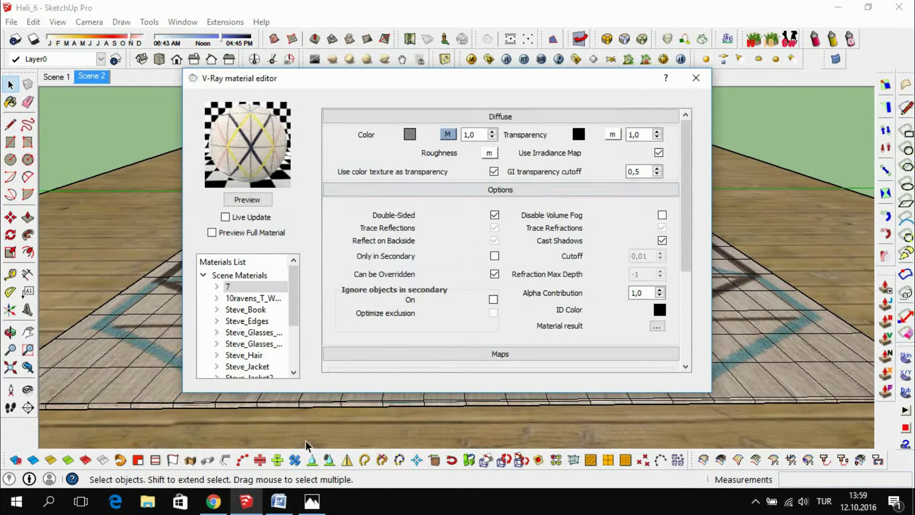
- Review the instruction text in Word and display the final render hali.png
{"action": "left_click", "coordinate": [279, 500]}
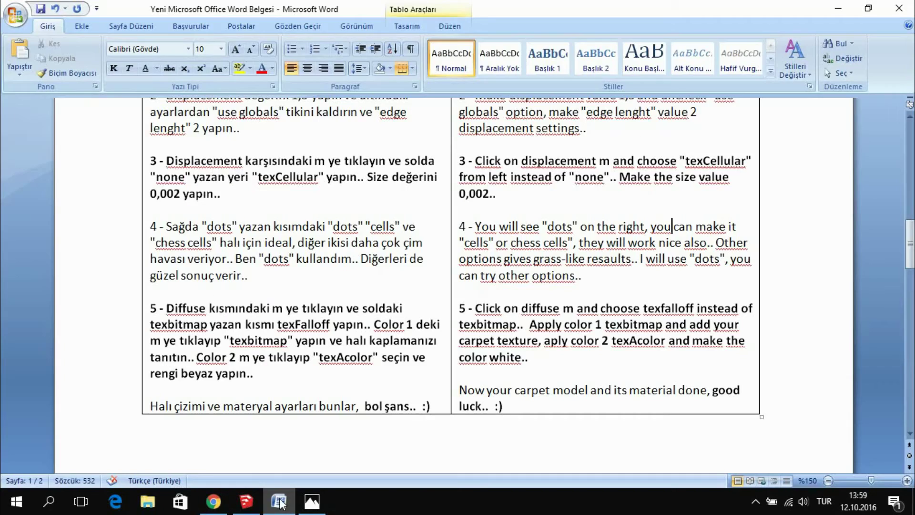
{"action": "triple_click", "coordinate": [165, 405]}
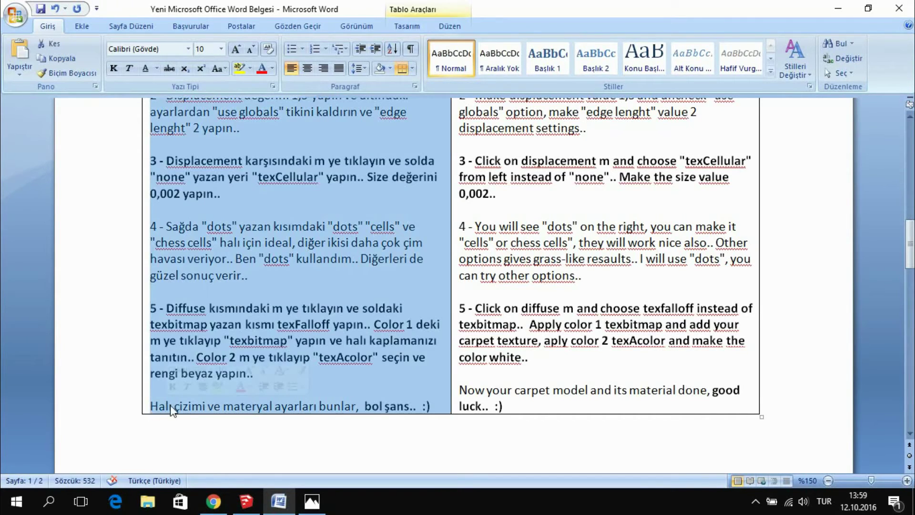
{"action": "triple_click", "coordinate": [471, 404]}
{"action": "left_click", "coordinate": [663, 324]}
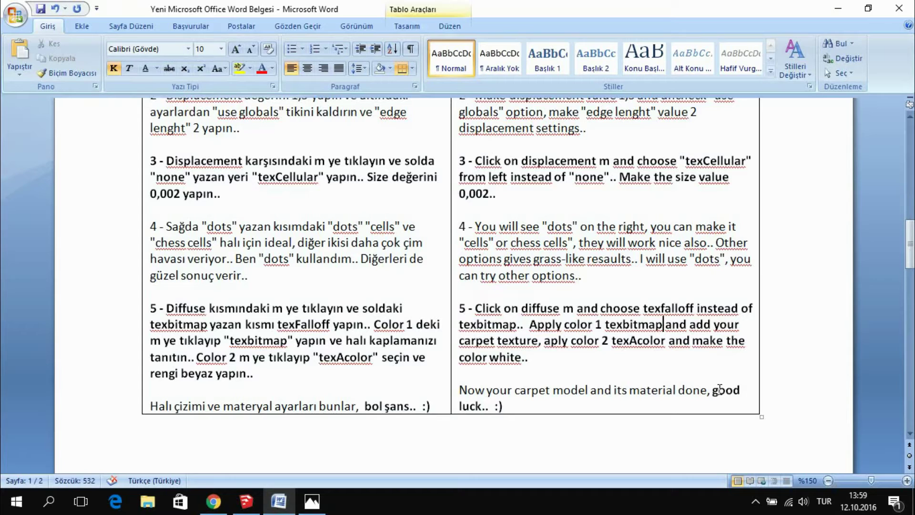
{"action": "left_click", "coordinate": [312, 500]}
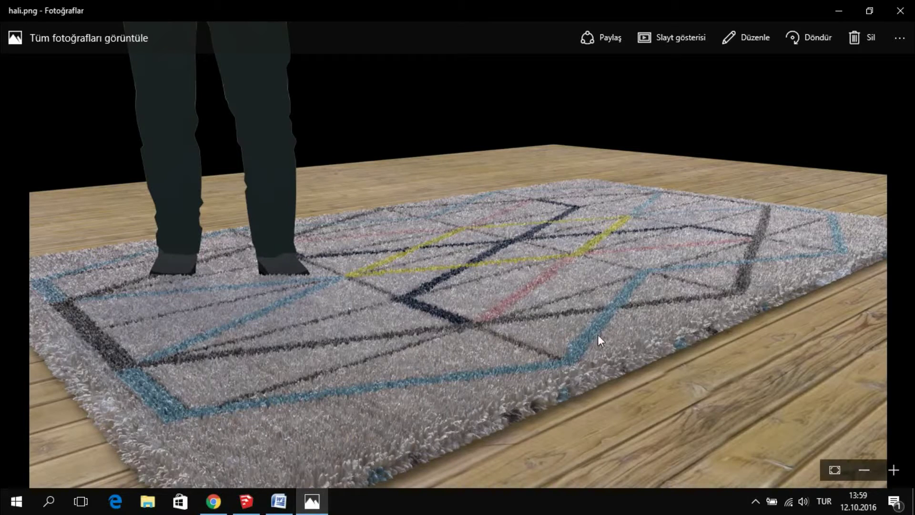